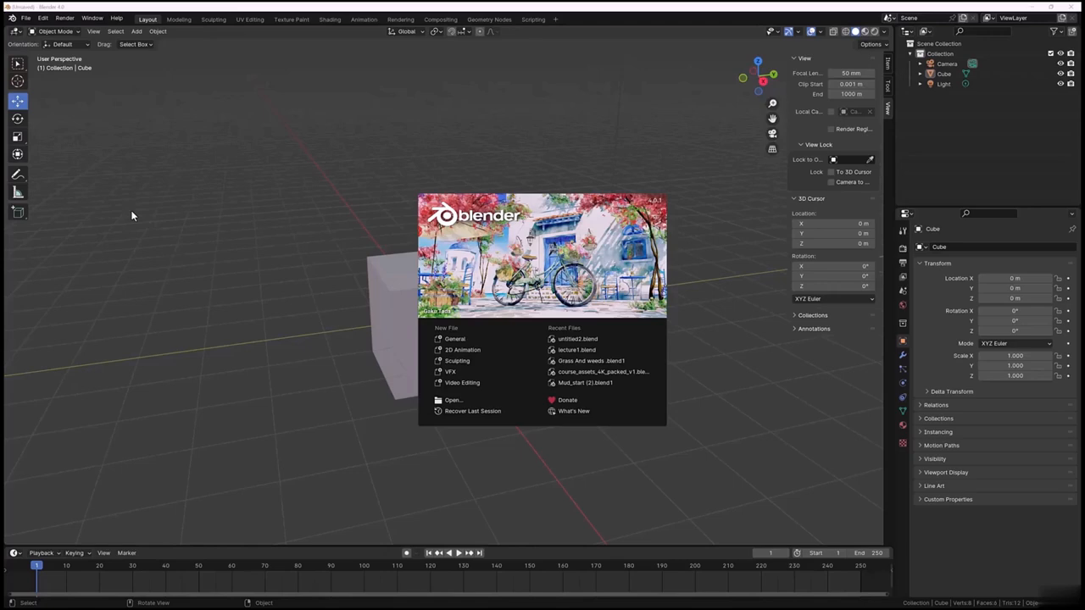
# Step: Dismiss the splash screen and delete the default light and camera, keeping only the cube
pyautogui.click(302, 249)
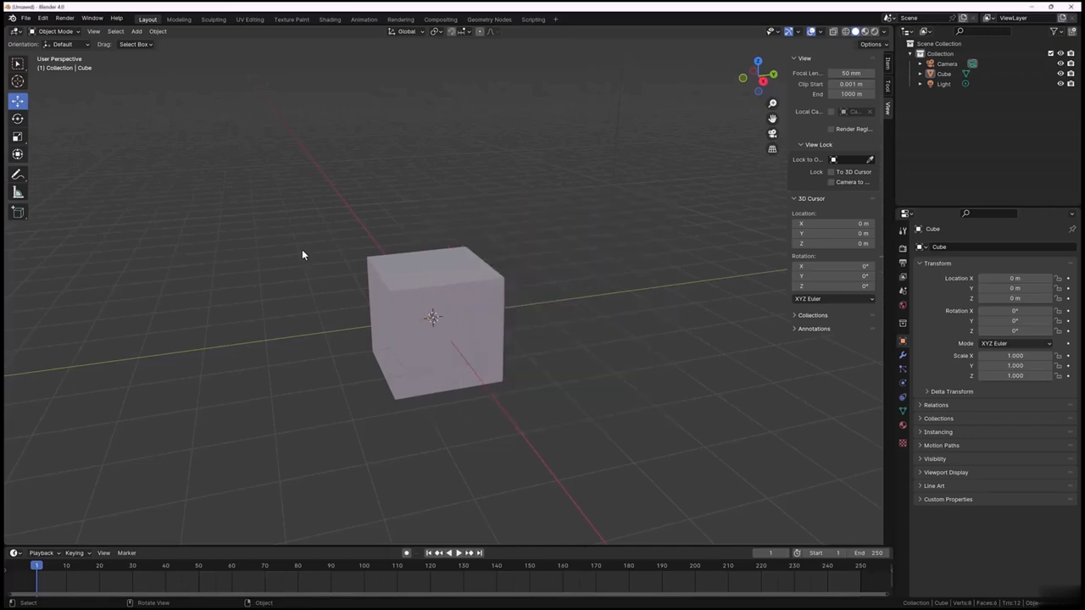
pyautogui.scroll(-4, 296, 267)
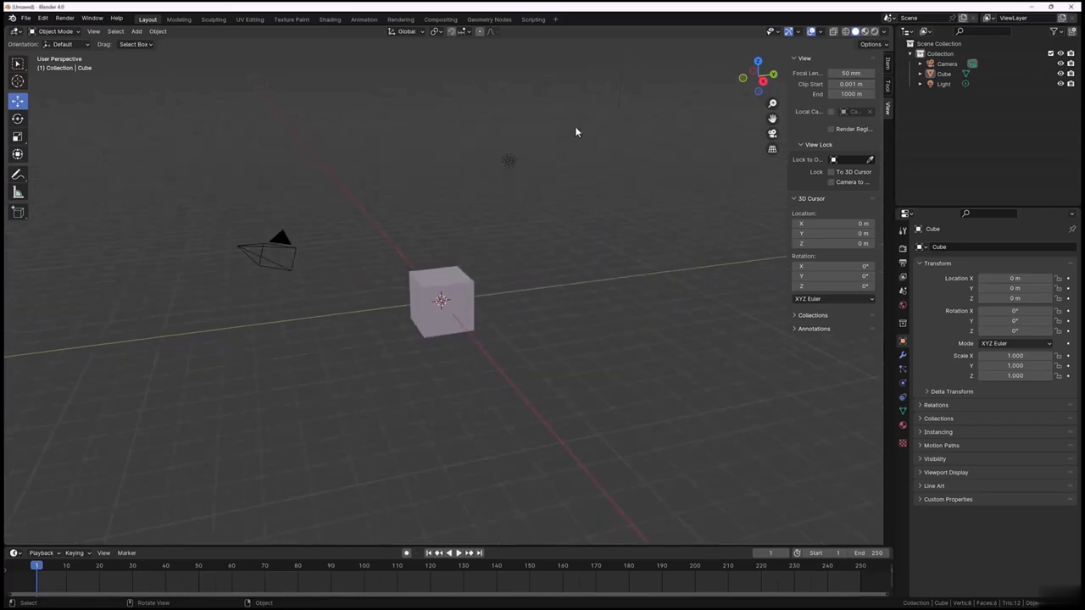
pyautogui.moveTo(571, 108); pyautogui.dragTo(436, 229)
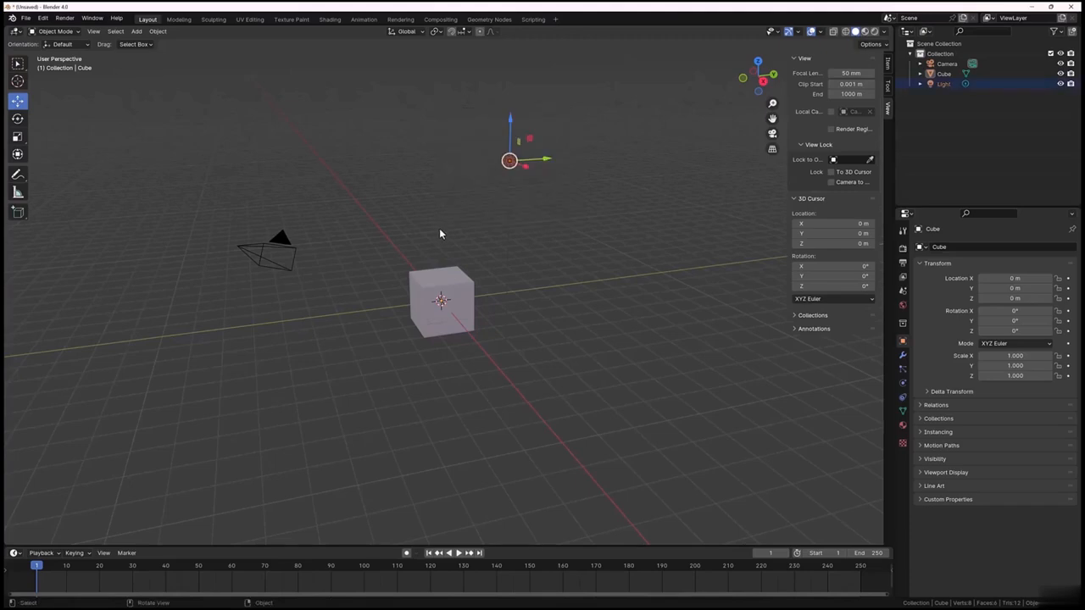
pyautogui.press('Delete')
pyautogui.moveTo(319, 199); pyautogui.dragTo(221, 319)
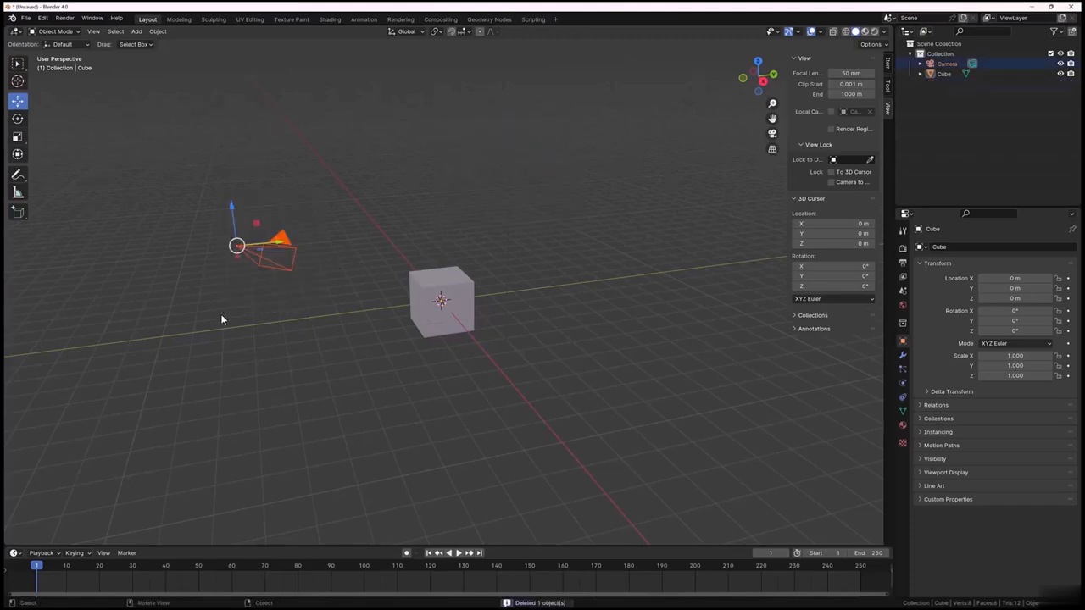
pyautogui.press('Delete')
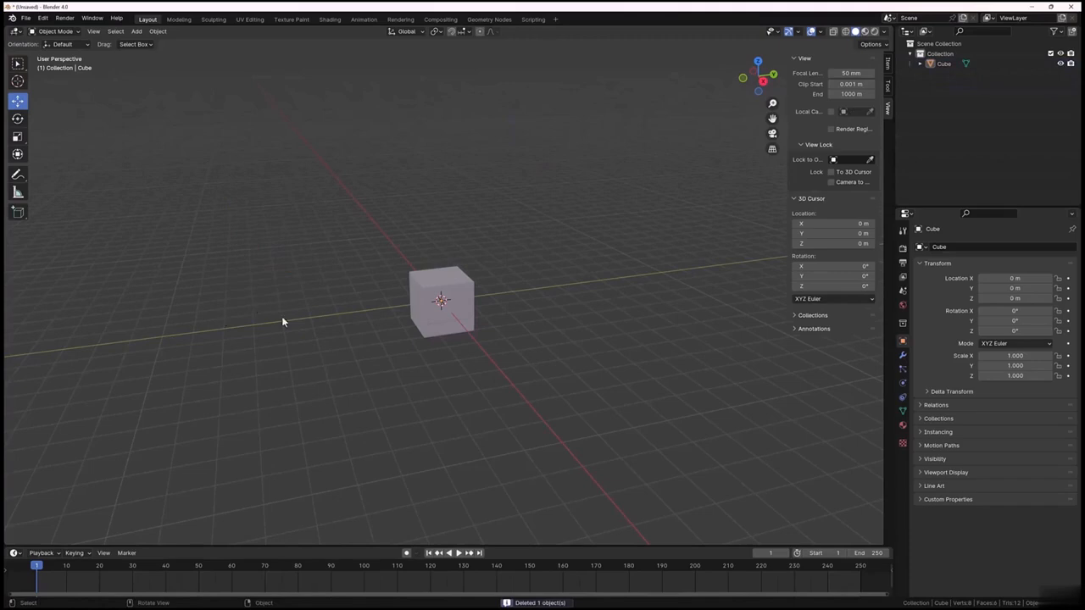
# Step: Move the cube along the X axis to about 14.12 m from the origin
pyautogui.moveTo(282, 316); pyautogui.dragTo(370, 324, button='middle')
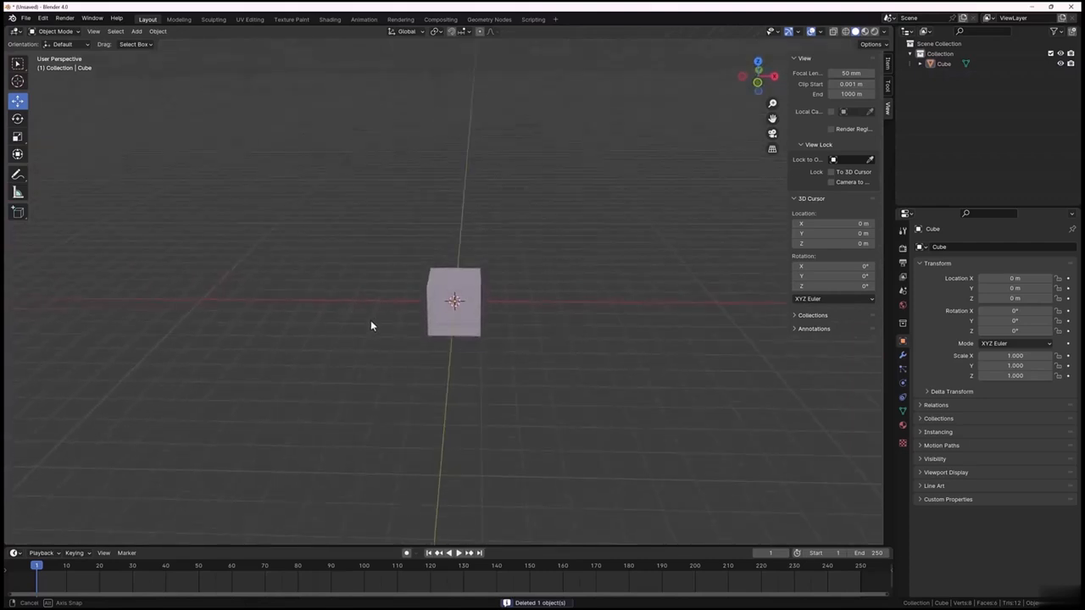
pyautogui.scroll(3, 480, 344)
pyautogui.click(491, 321)
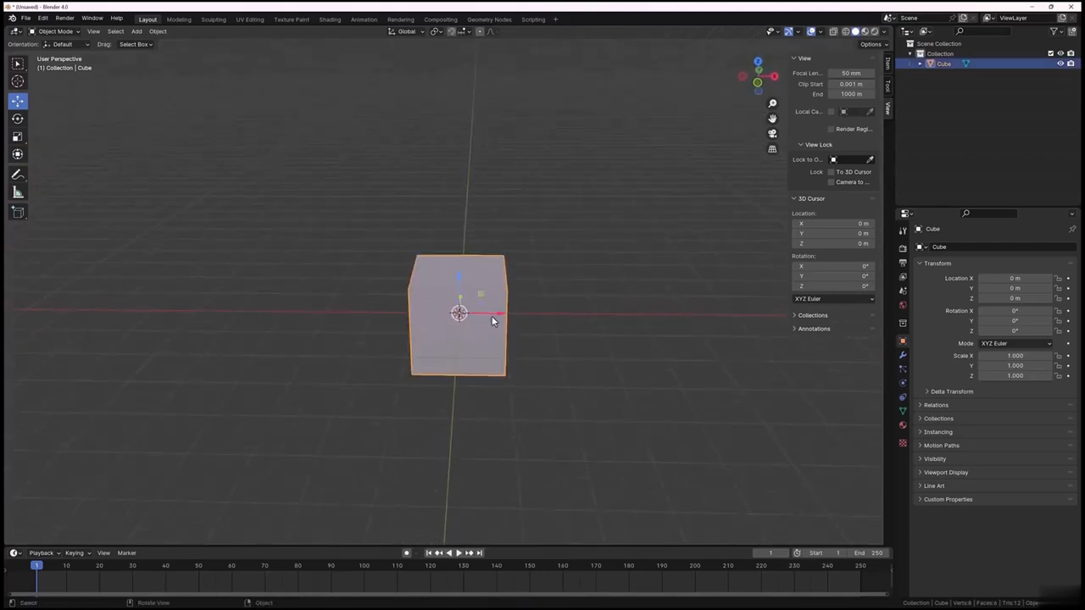
pyautogui.scroll(-3, 496, 318)
pyautogui.scroll(-2, 509, 325)
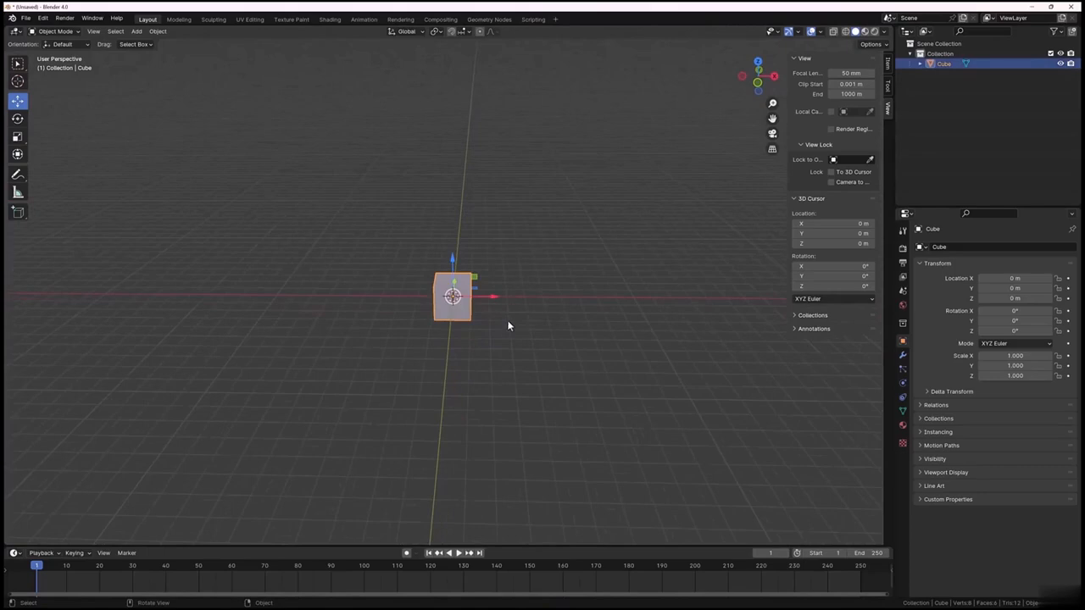
pyautogui.moveTo(494, 301); pyautogui.dragTo(753, 303)
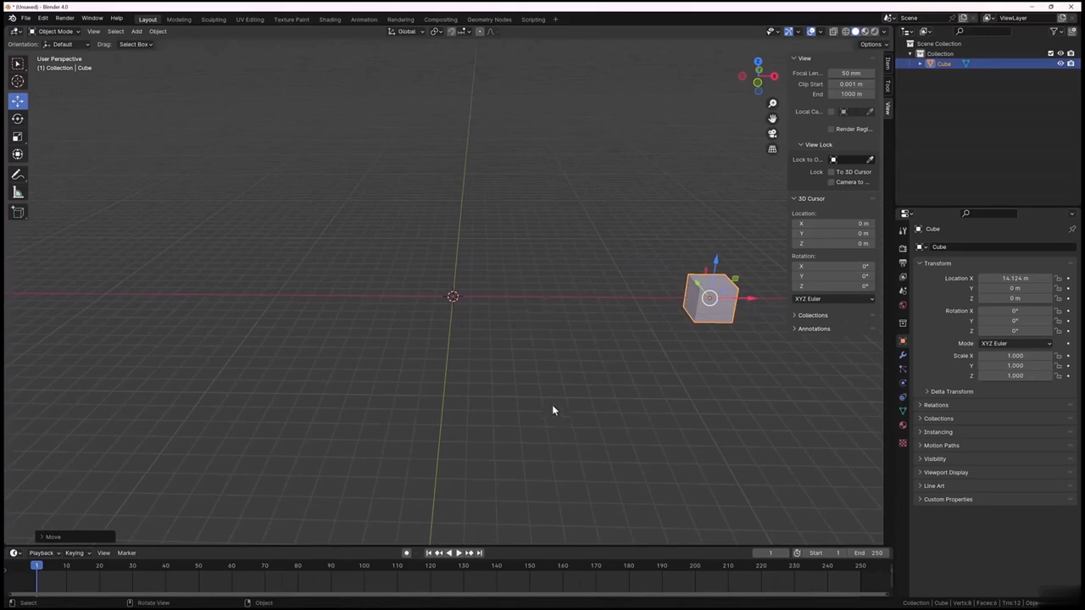
# Step: Deselect the cube and add a Monkey mesh at the world origin
pyautogui.moveTo(480, 339); pyautogui.dragTo(499, 344, button='middle')
pyautogui.click(517, 355)
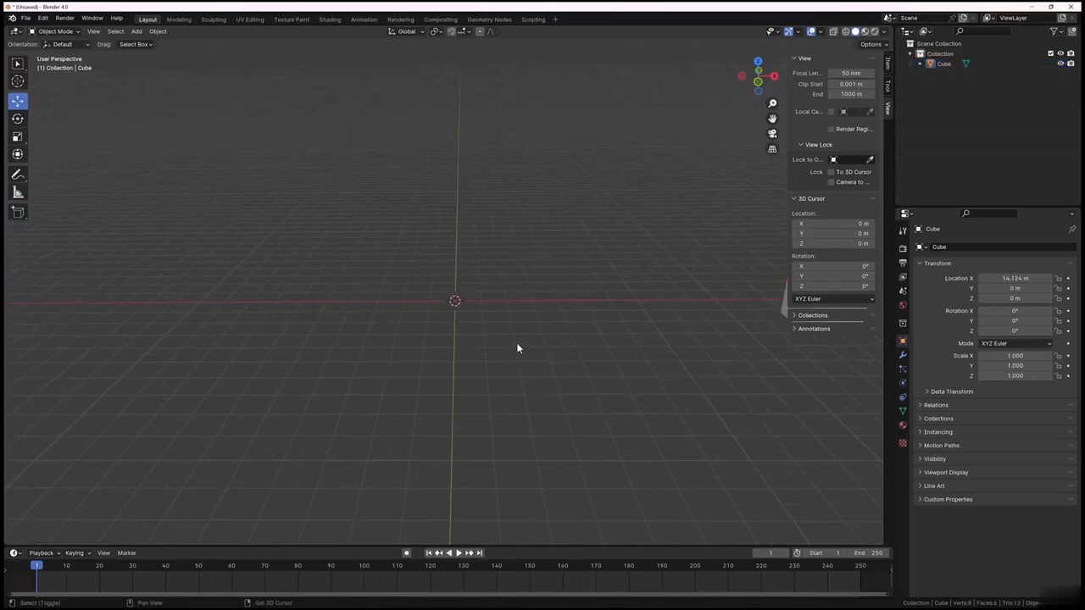
pyautogui.hotkey('shift', 'a')
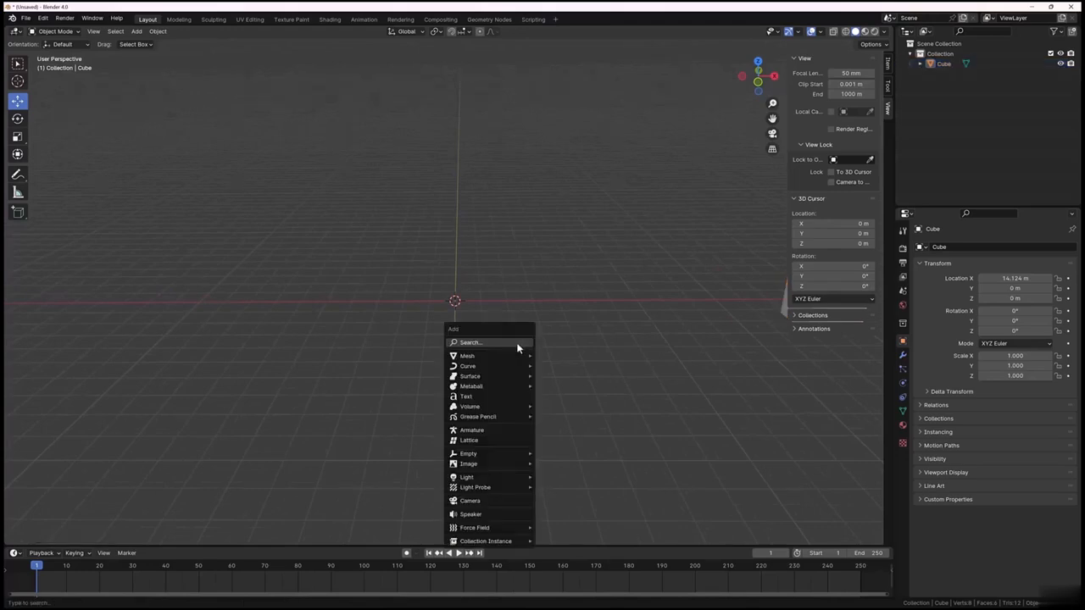
pyautogui.moveTo(516, 353)
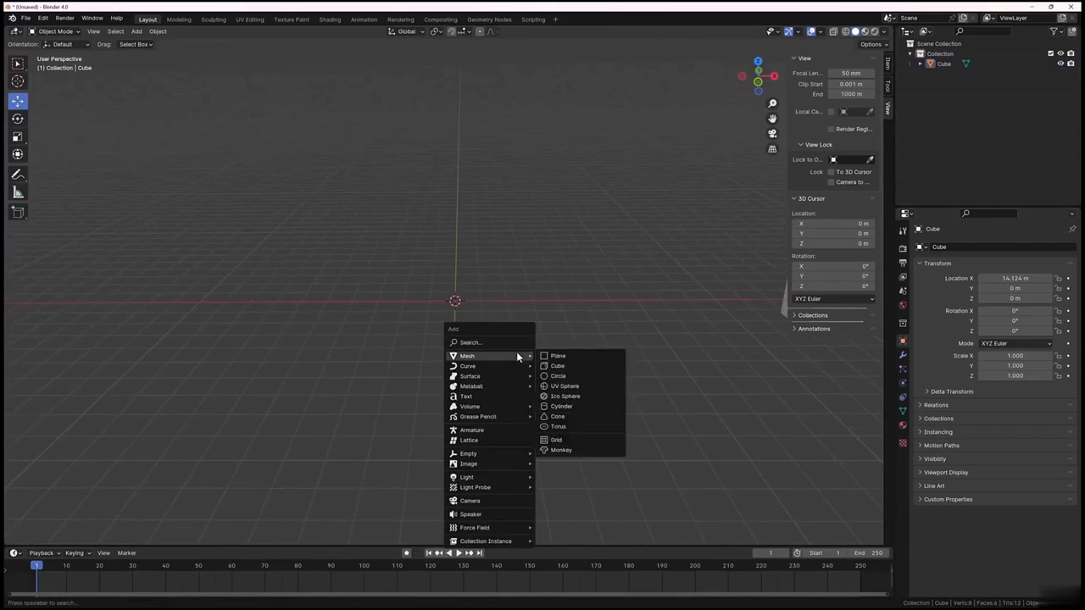
pyautogui.click(561, 451)
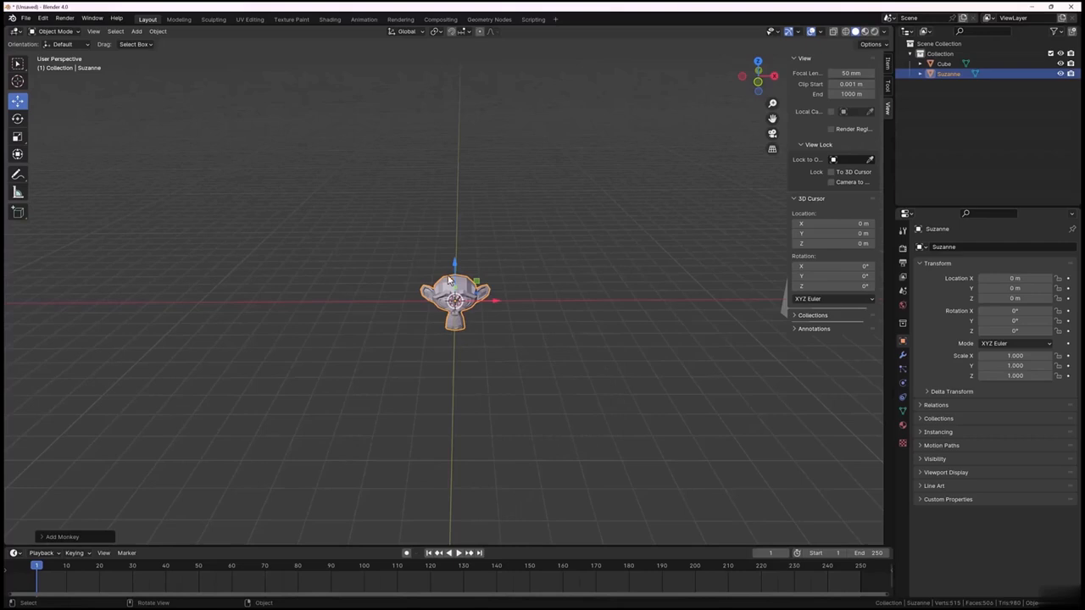
# Step: Duplicate the monkey head and place the copy along the X axis at about 4.69 m
pyautogui.click(507, 347)
pyautogui.click(473, 309)
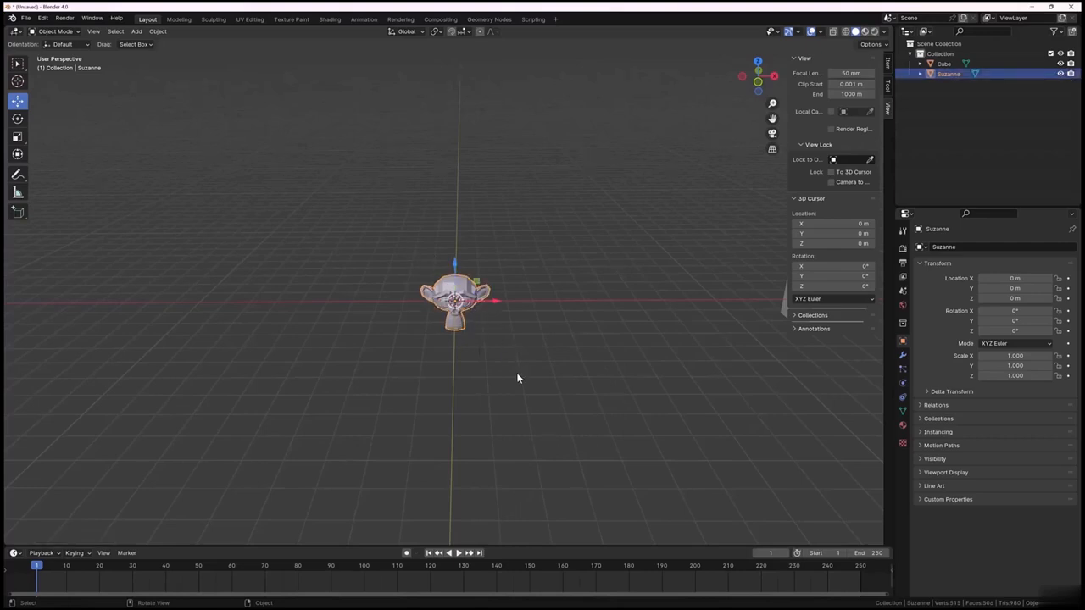
pyautogui.press('shift')
pyautogui.hotkey('shift', 'd')
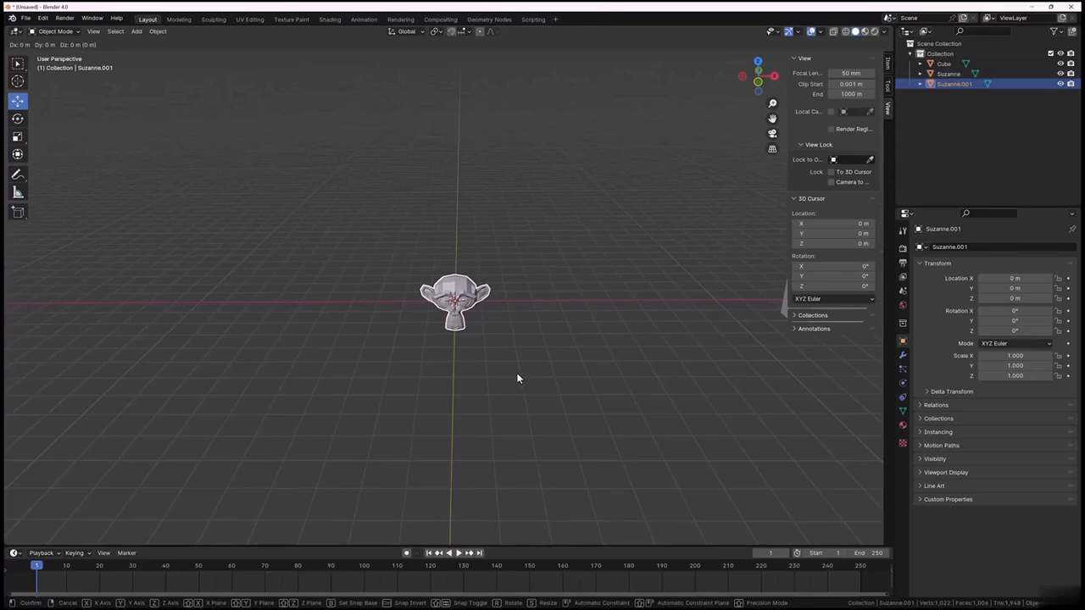
pyautogui.press('x')
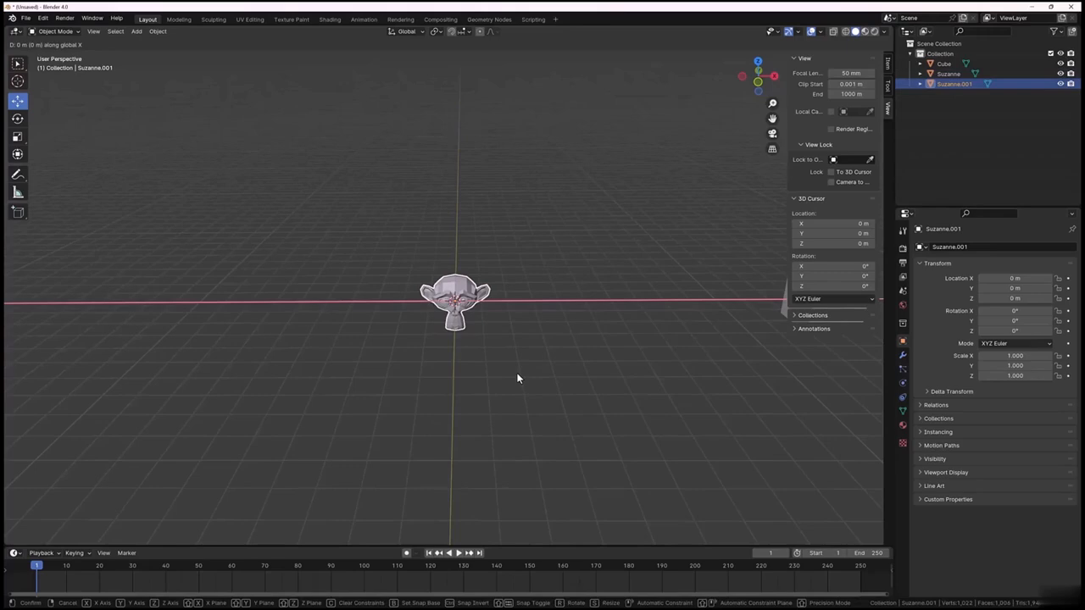
pyautogui.click(638, 400)
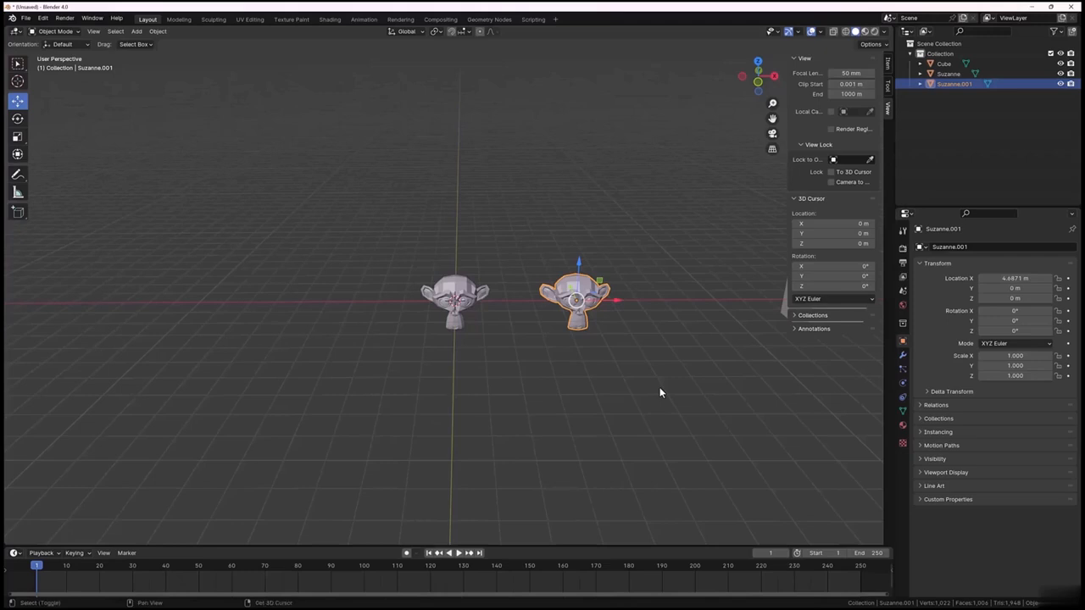
# Step: Duplicate the second monkey head along the X axis to about 9.42 m and deselect the new copy
pyautogui.hotkey('shift', 'd')
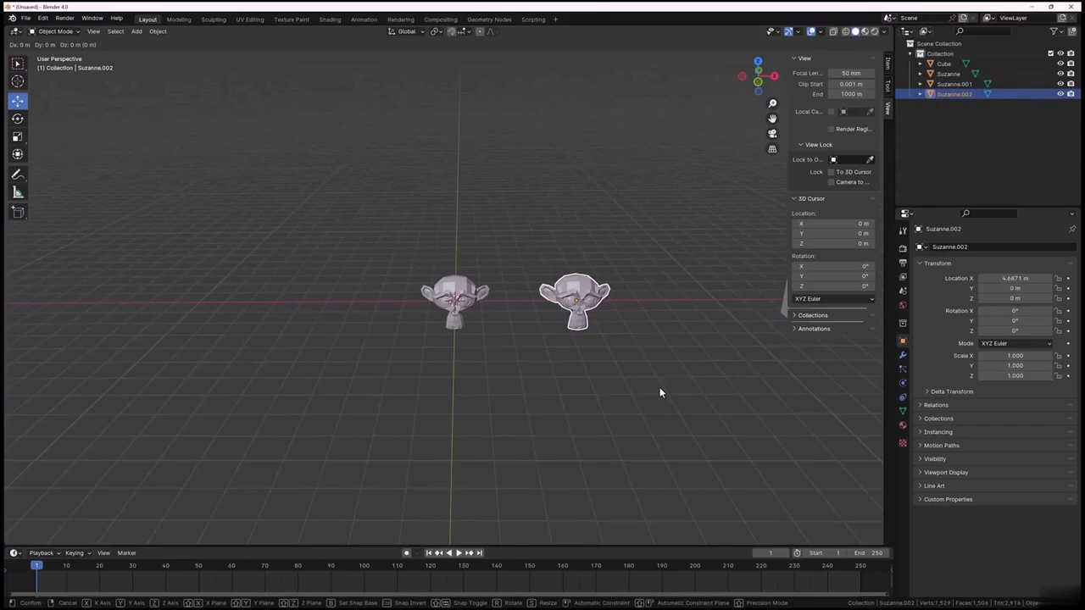
pyautogui.press('x')
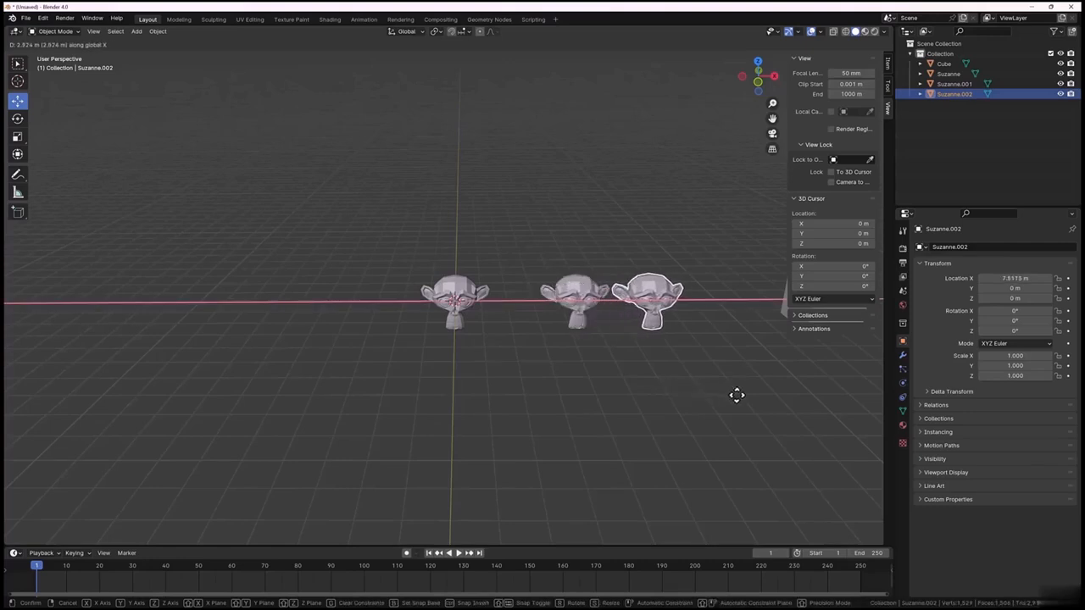
pyautogui.click(783, 415)
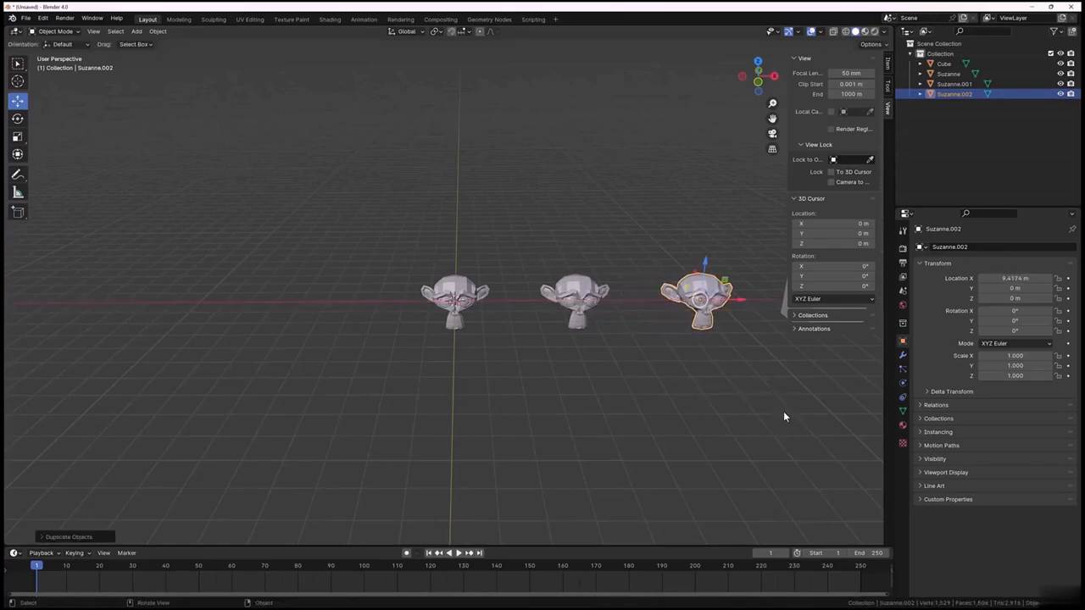
pyautogui.click(667, 431)
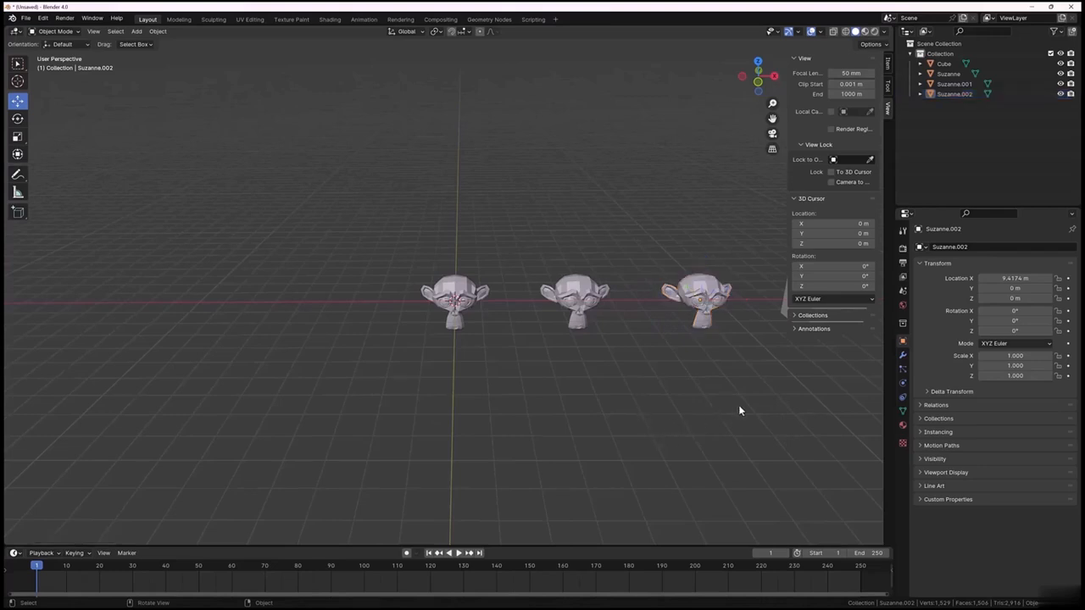
# Step: Select the cube at the end of the row and enter Edit Mode on it
pyautogui.moveTo(740, 410); pyautogui.dragTo(489, 400, button='middle')
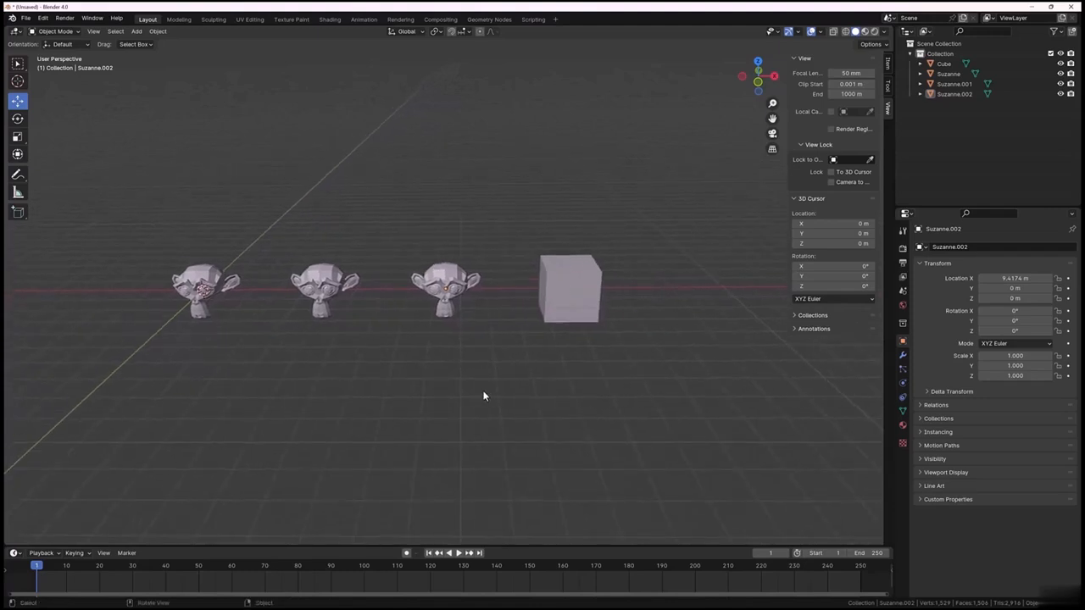
pyautogui.moveTo(481, 360); pyautogui.dragTo(496, 385, button='middle')
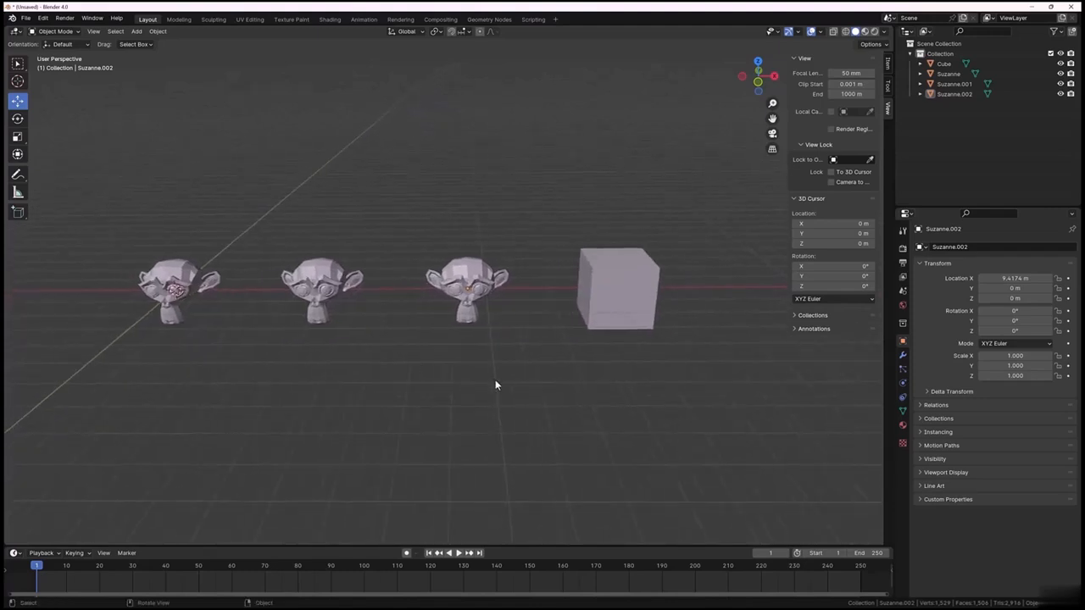
pyautogui.click(622, 288)
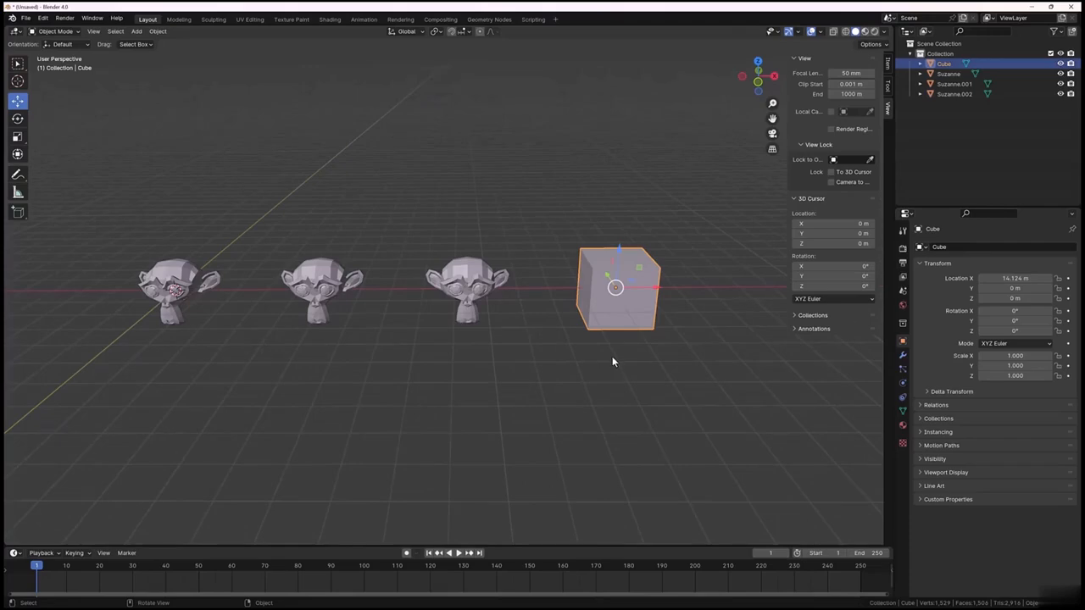
pyautogui.moveTo(540, 341); pyautogui.dragTo(562, 339, button='middle')
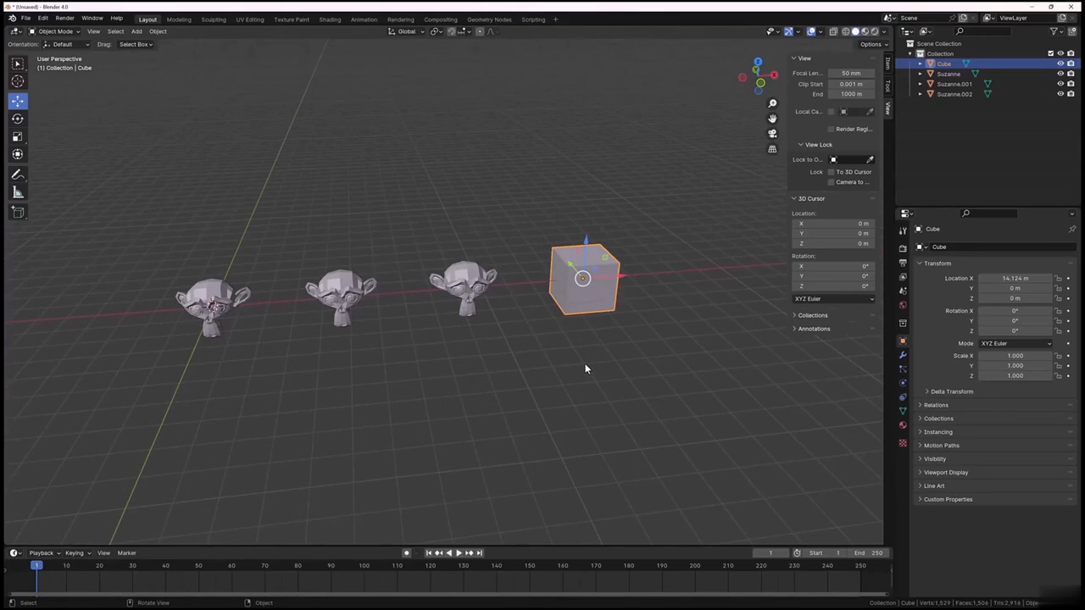
pyautogui.press('Tab')
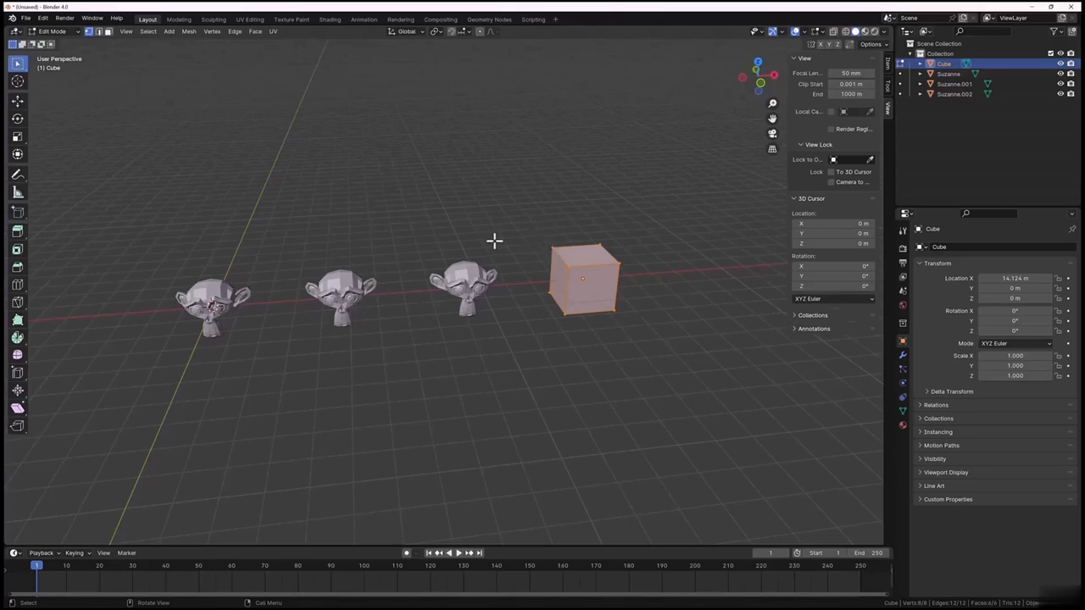
# Step: Return to Object Mode, reselect the cube and put it back into Edit Mode
pyautogui.click(74, 32)
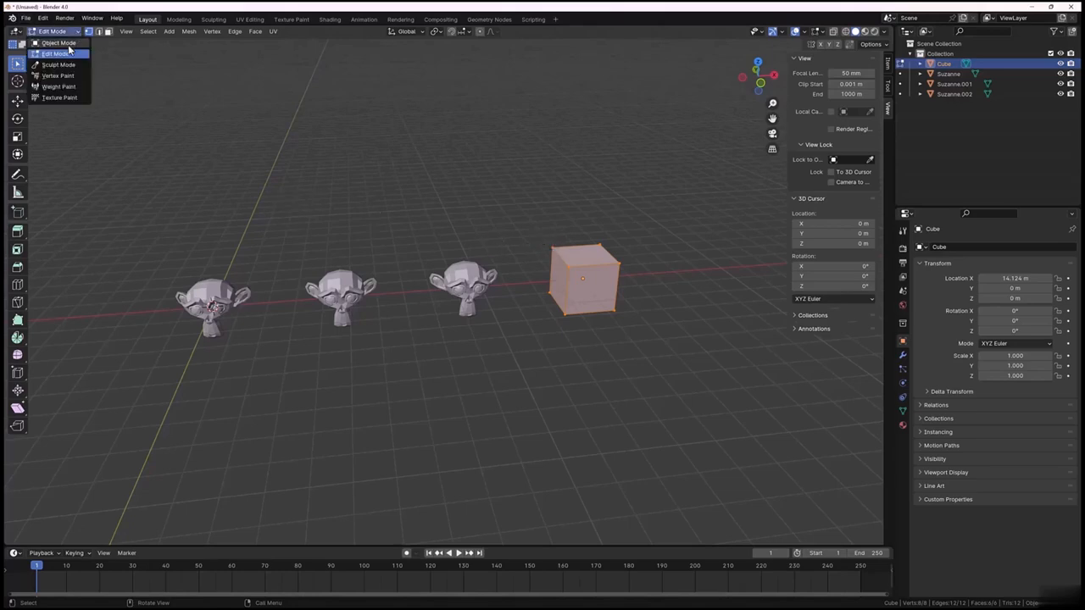
pyautogui.click(61, 43)
pyautogui.click(595, 422)
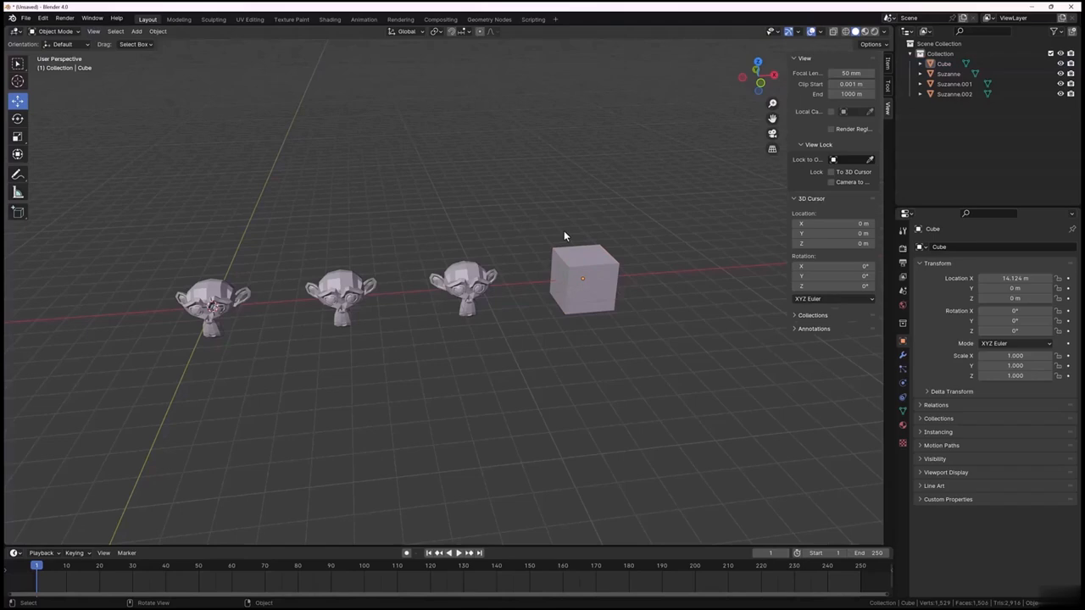
pyautogui.click(565, 252)
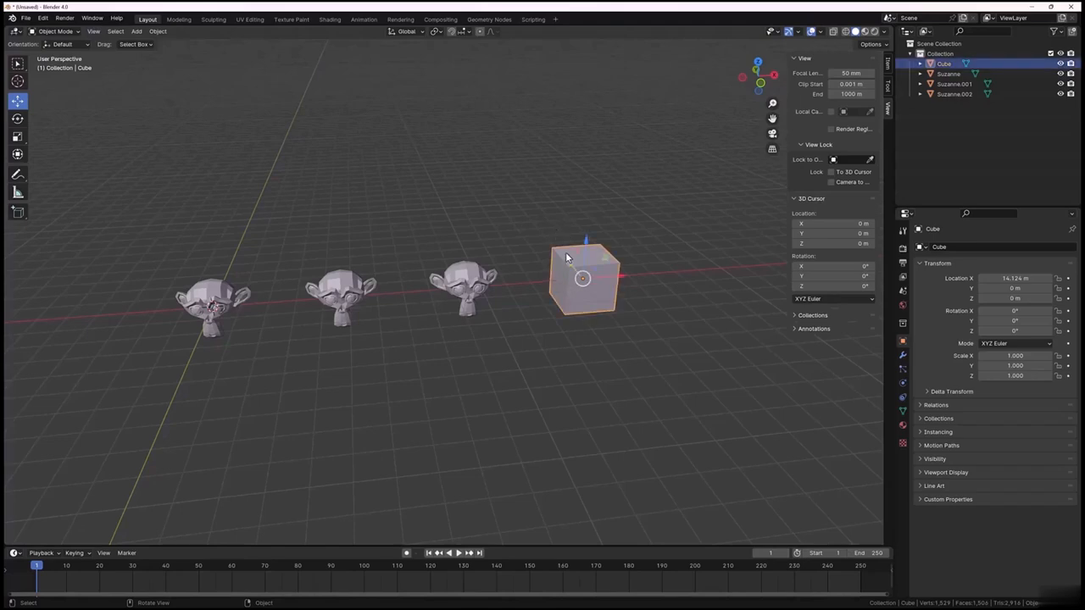
pyautogui.click(76, 32)
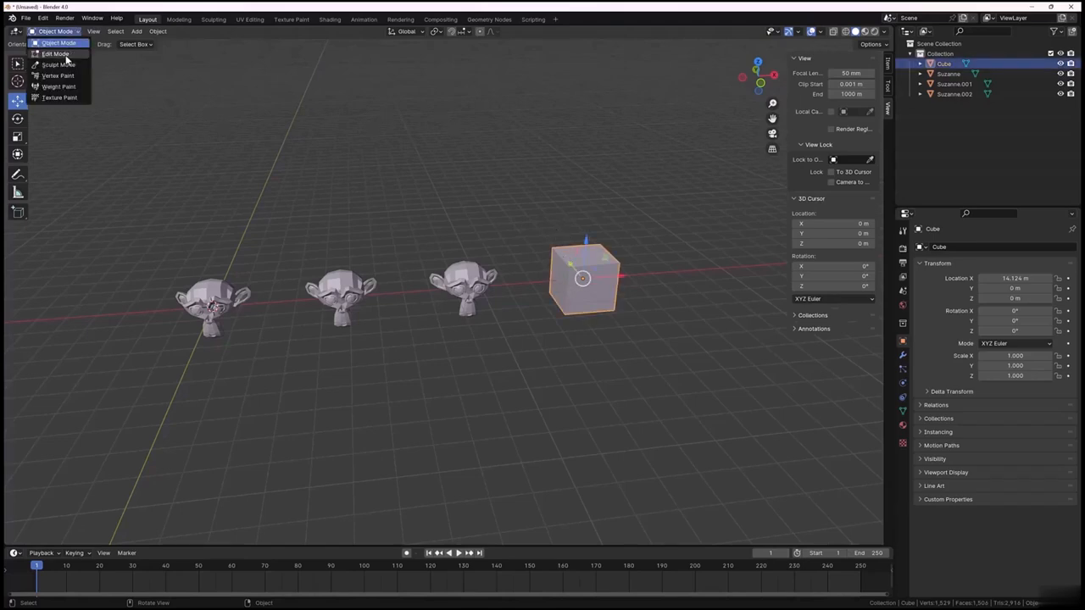
pyautogui.click(65, 56)
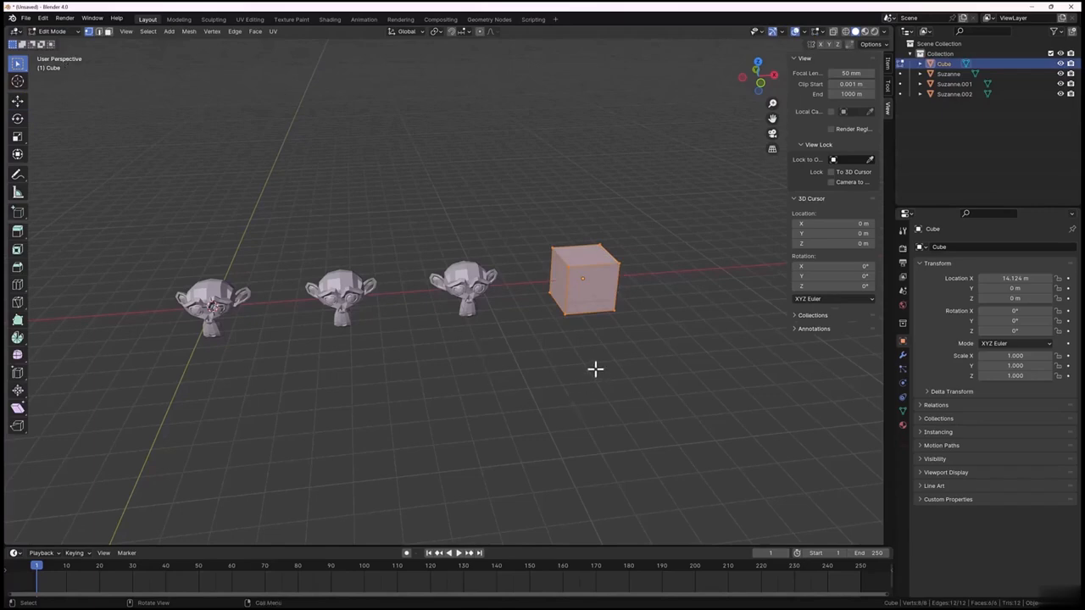
# Step: Switch to edge selection and select several of the cube's edges one after another
pyautogui.scroll(2, 596, 368)
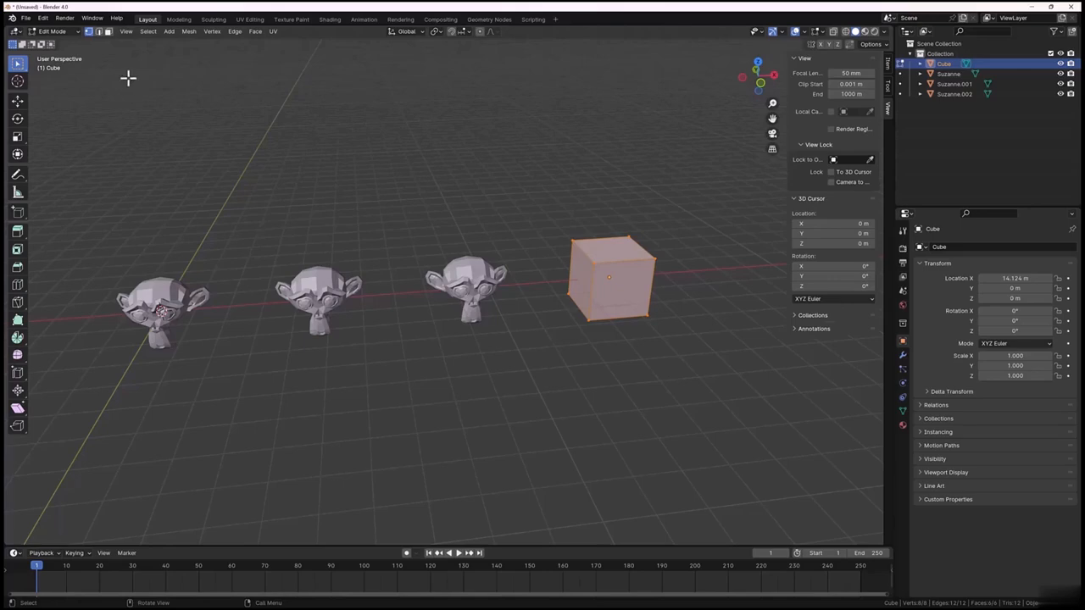
pyautogui.click(98, 34)
pyautogui.click(545, 205)
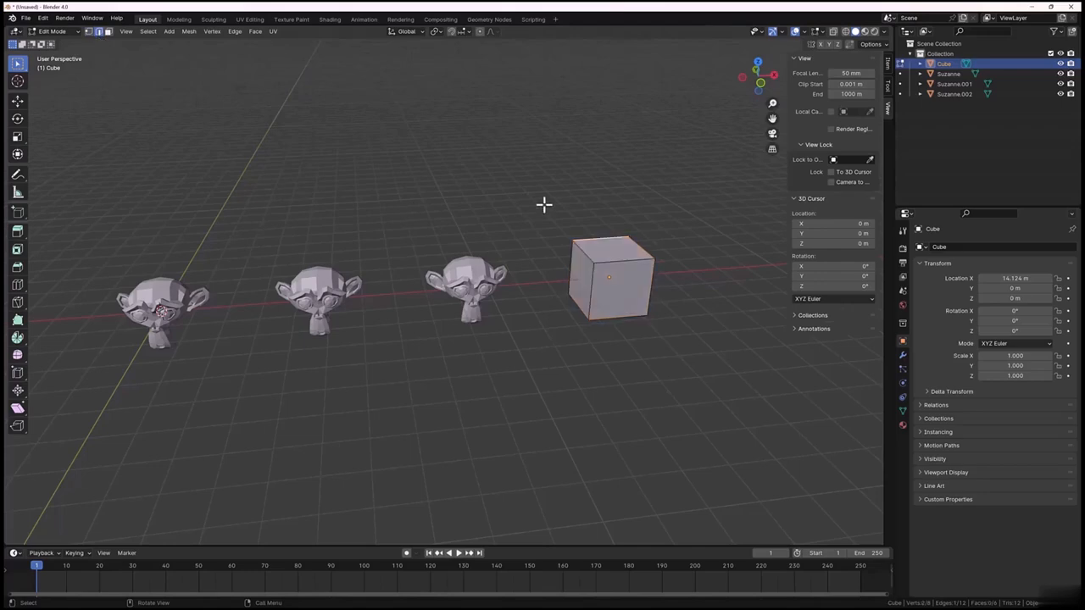
pyautogui.click(615, 264)
pyautogui.click(593, 285)
pyautogui.click(650, 290)
pyautogui.click(622, 317)
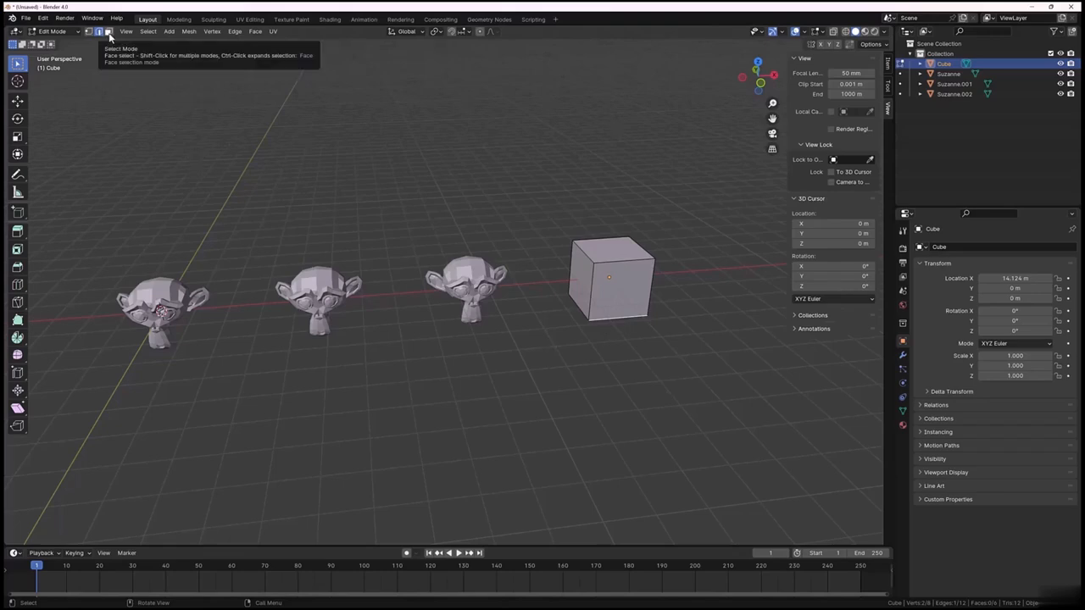
# Step: Switch to face selection and select the cube's top, front and side faces one after another, clearing the selection each time
pyautogui.click(109, 31)
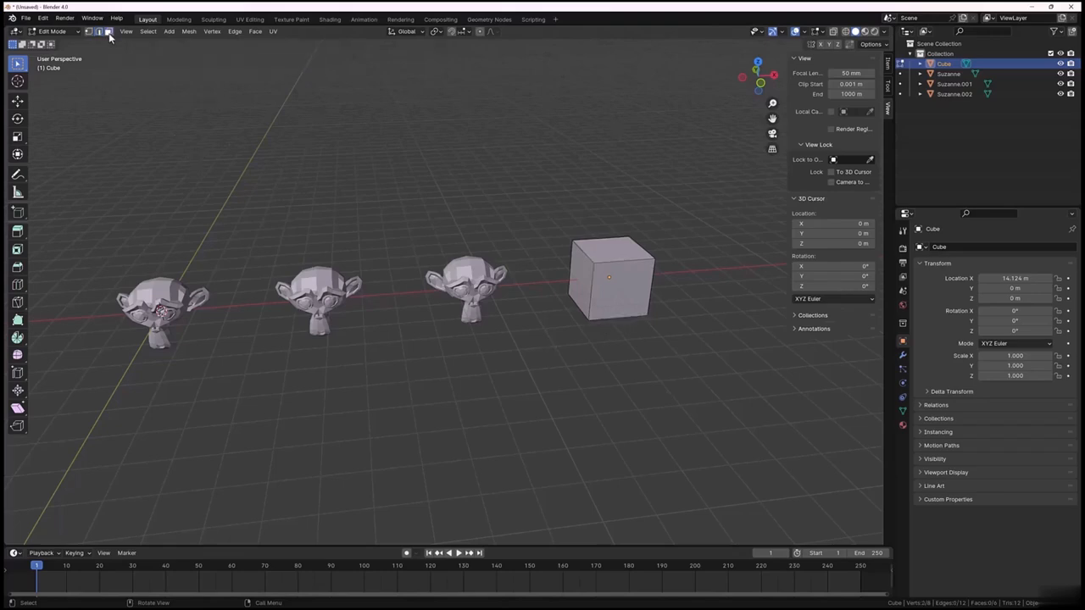
pyautogui.click(619, 252)
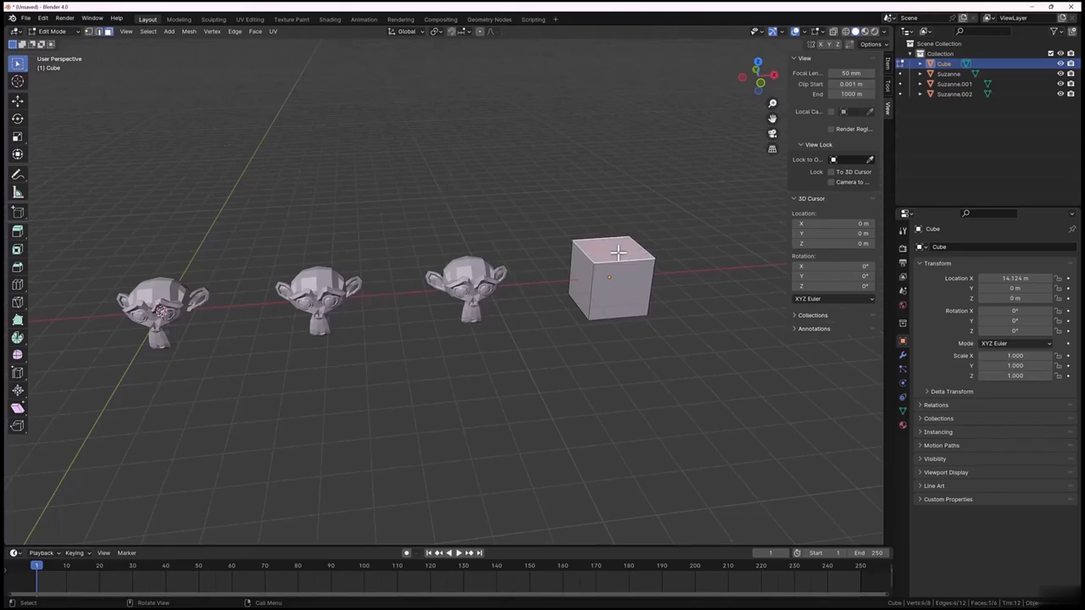
pyautogui.click(682, 329)
pyautogui.click(635, 294)
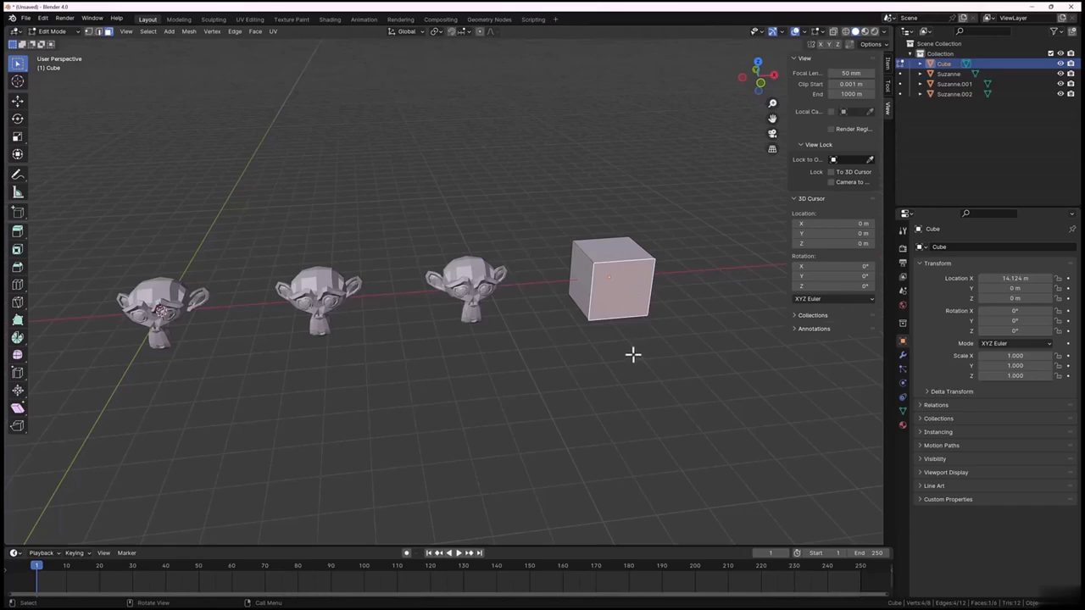
pyautogui.click(633, 356)
pyautogui.click(586, 271)
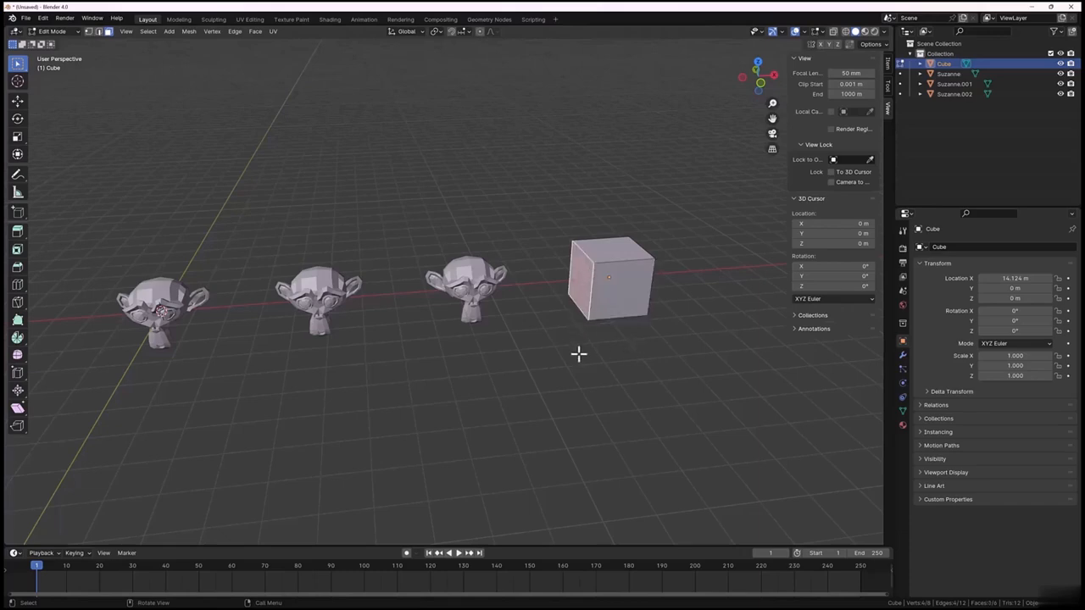
pyautogui.click(579, 355)
pyautogui.scroll(-1, 576, 343)
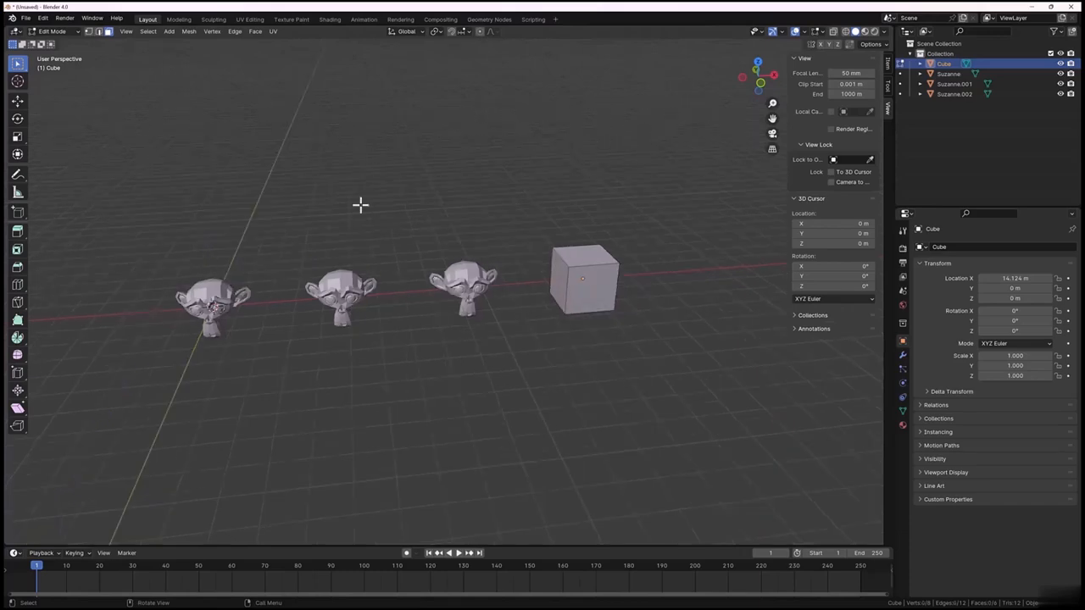
# Step: Switch back to vertex selection, return to Object Mode, and reselect the cube
pyautogui.click(88, 31)
pyautogui.press('Tab')
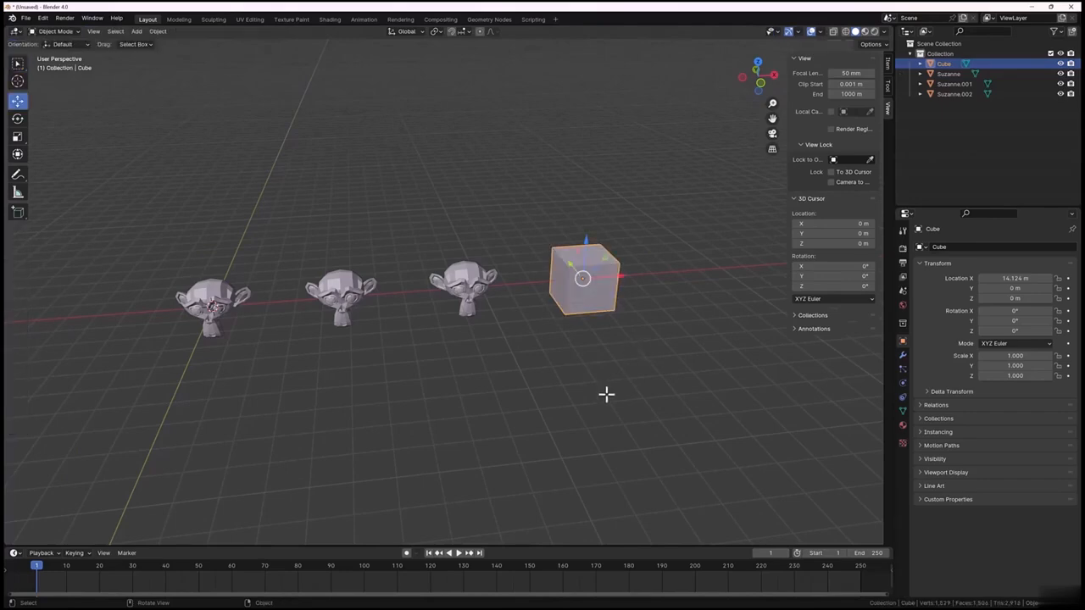
pyautogui.click(603, 394)
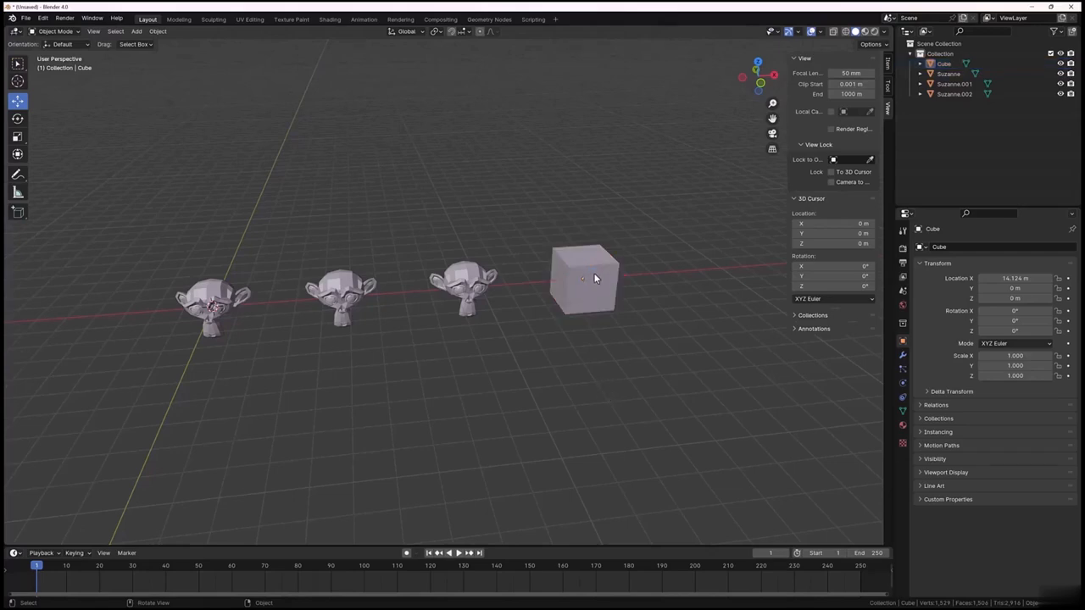
pyautogui.click(594, 274)
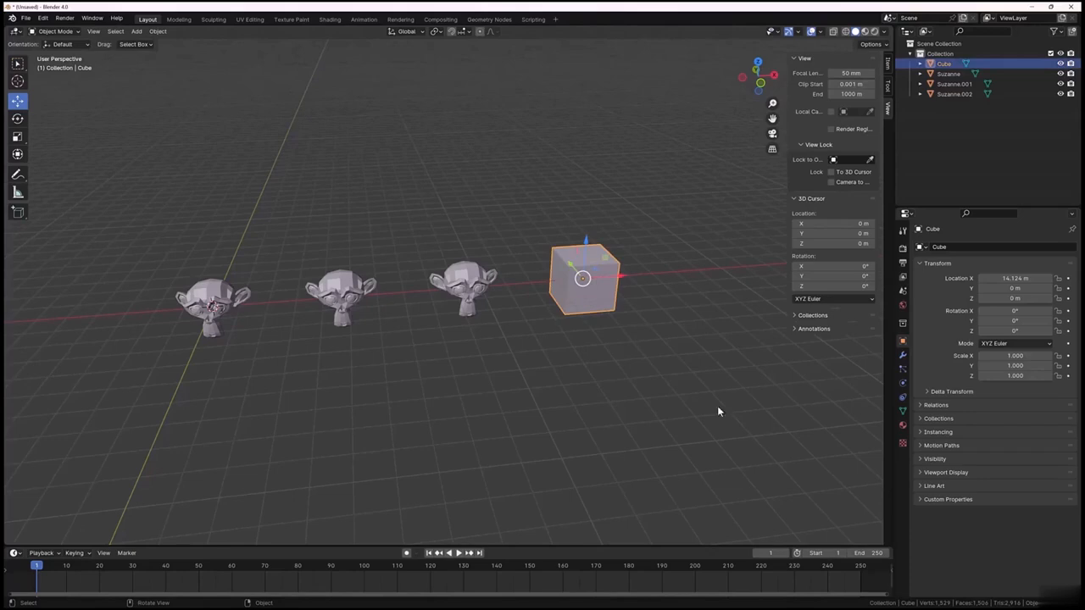
# Step: Add a Subdivision Surface modifier to the cube
pyautogui.click(903, 357)
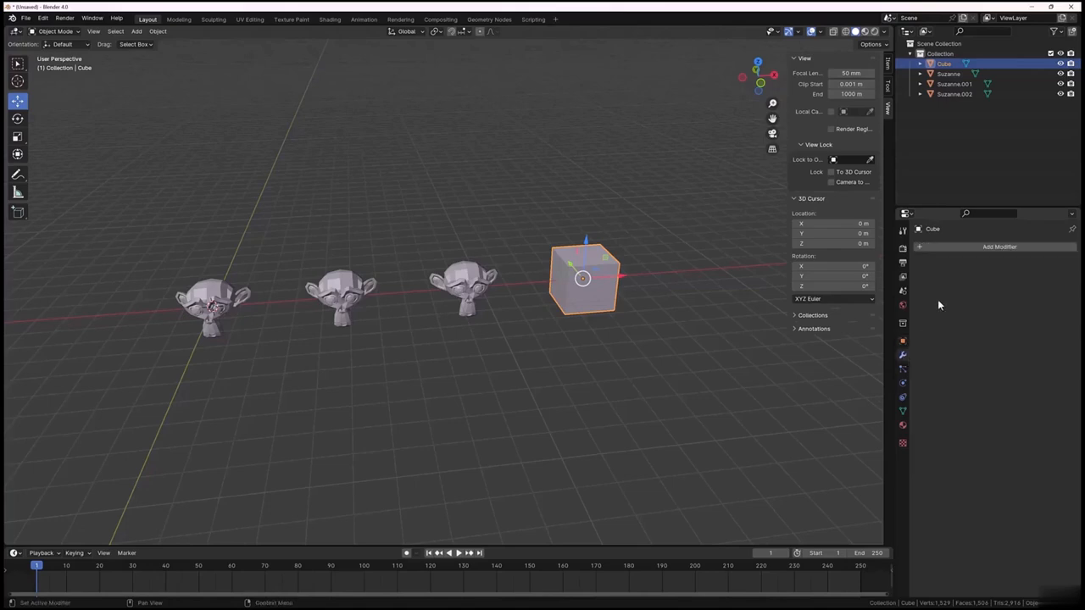
pyautogui.click(955, 247)
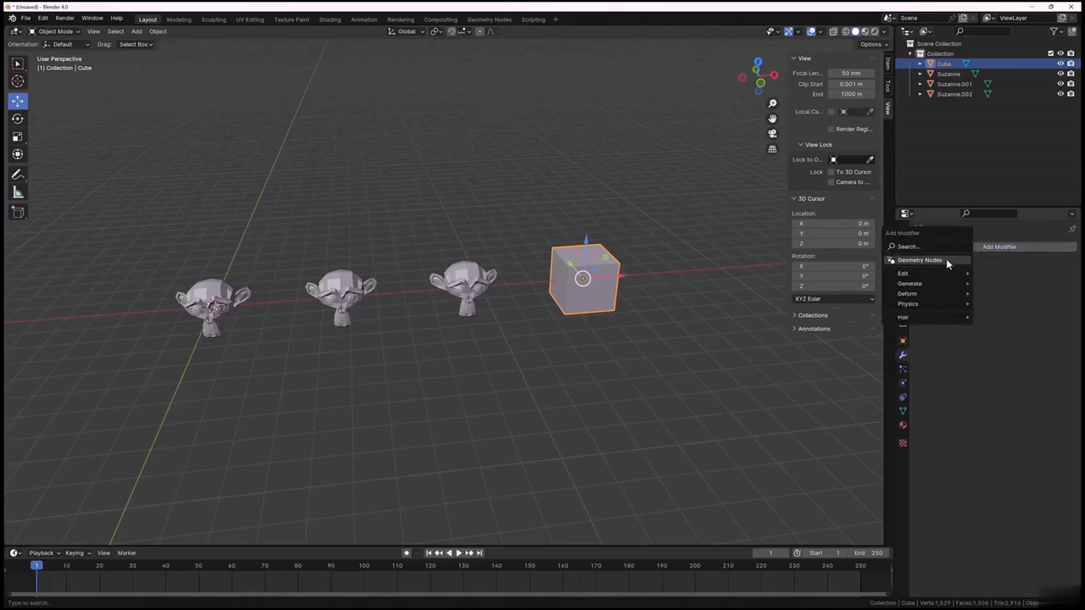
pyautogui.moveTo(923, 285)
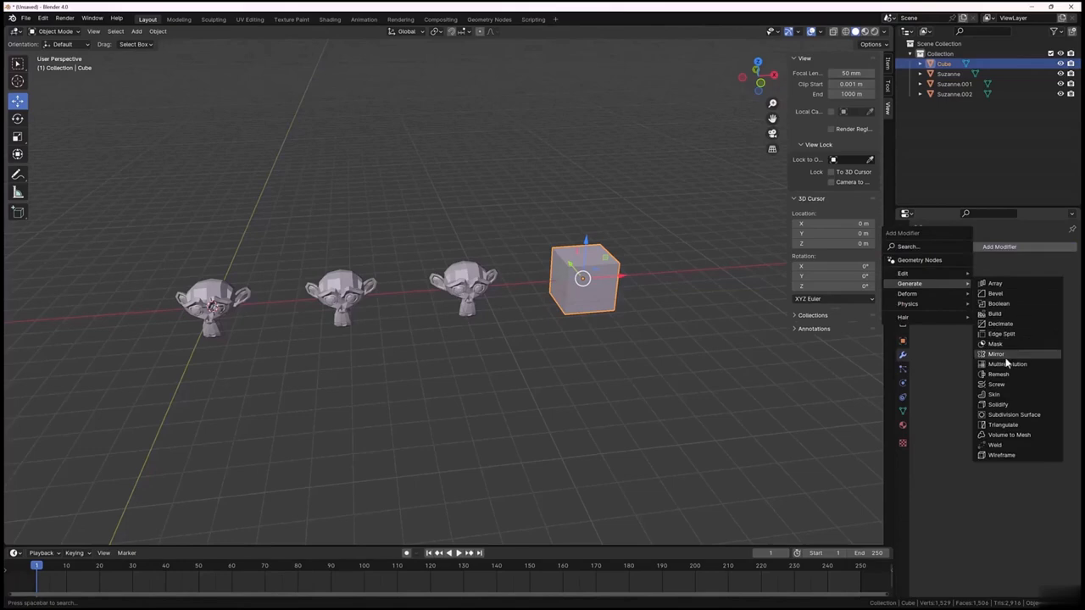
pyautogui.click(1008, 416)
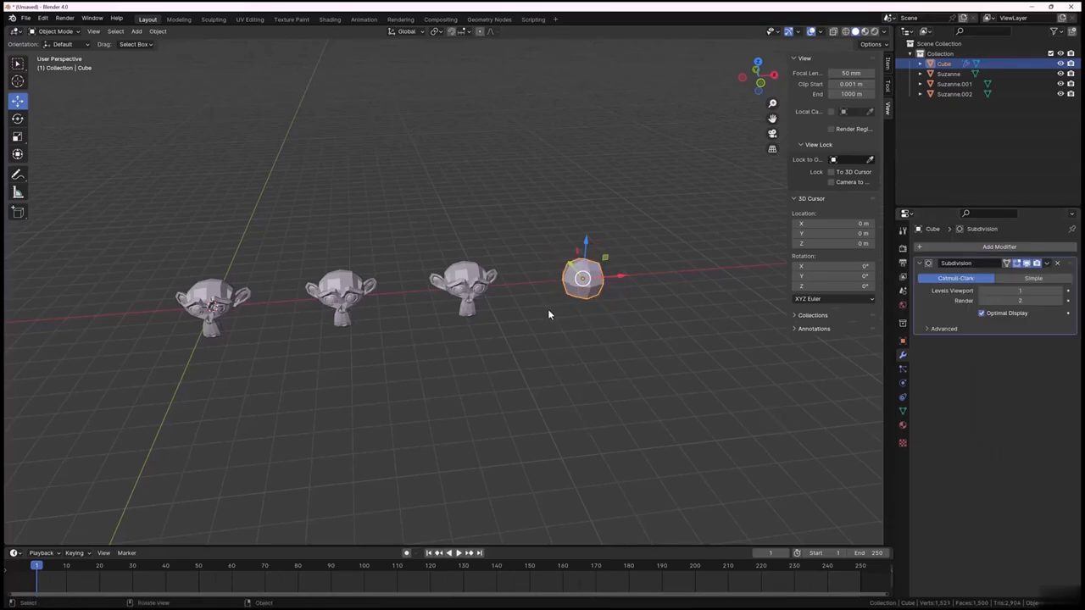
# Step: Raise the Subdivision modifier's viewport levels to 3
pyautogui.scroll(1, 605, 283)
pyautogui.scroll(1, 606, 284)
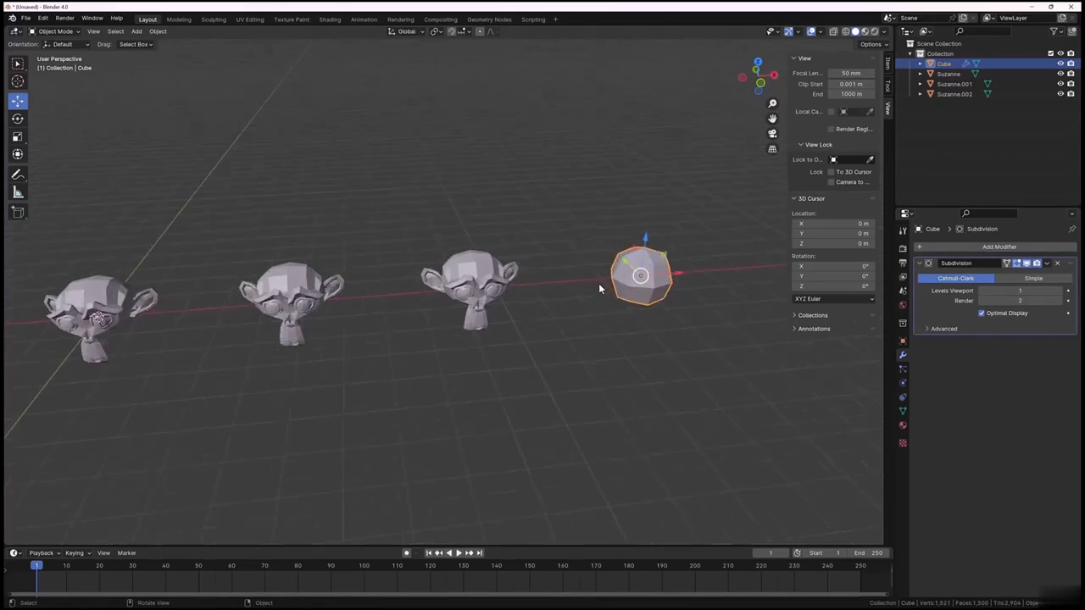
pyautogui.keyDown('shift'); pyautogui.moveTo(599, 283); pyautogui.dragTo(445, 308, button='middle'); pyautogui.keyUp('shift')
pyautogui.scroll(4, 480, 307)
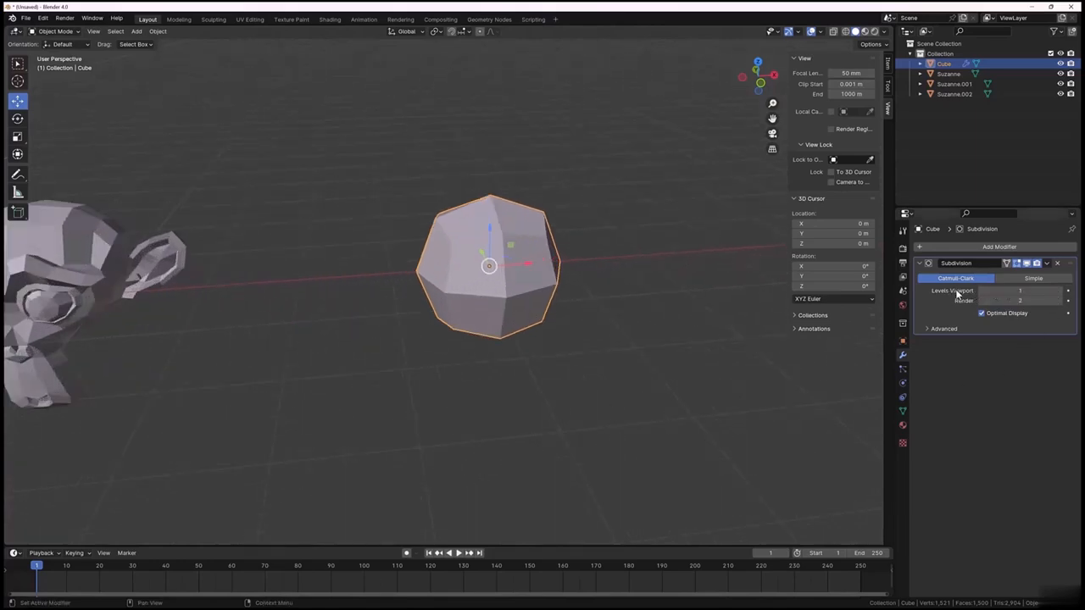
pyautogui.click(1061, 292)
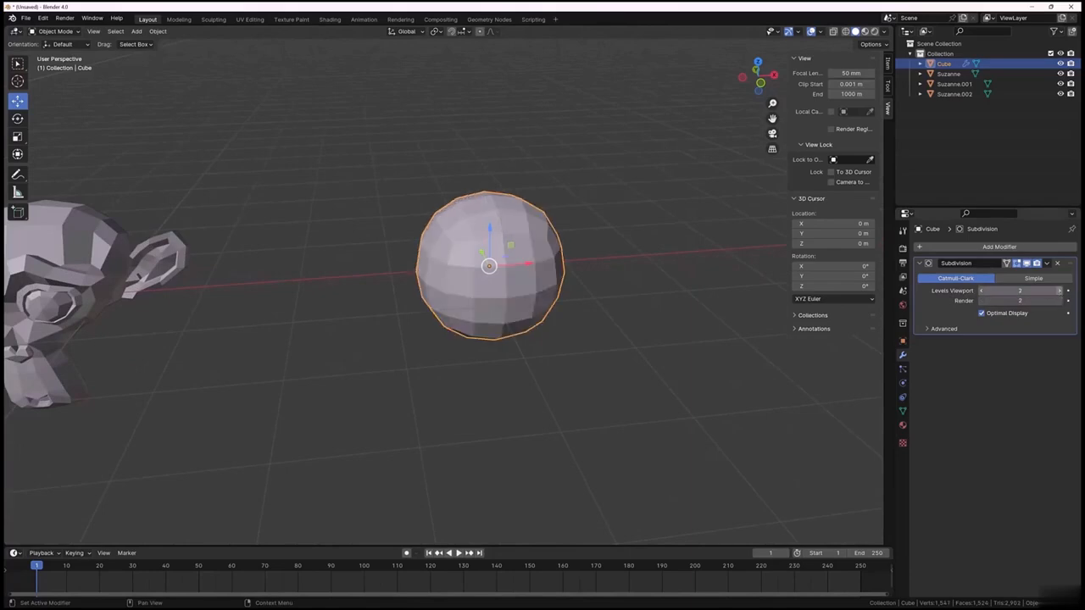
pyautogui.click(1060, 291)
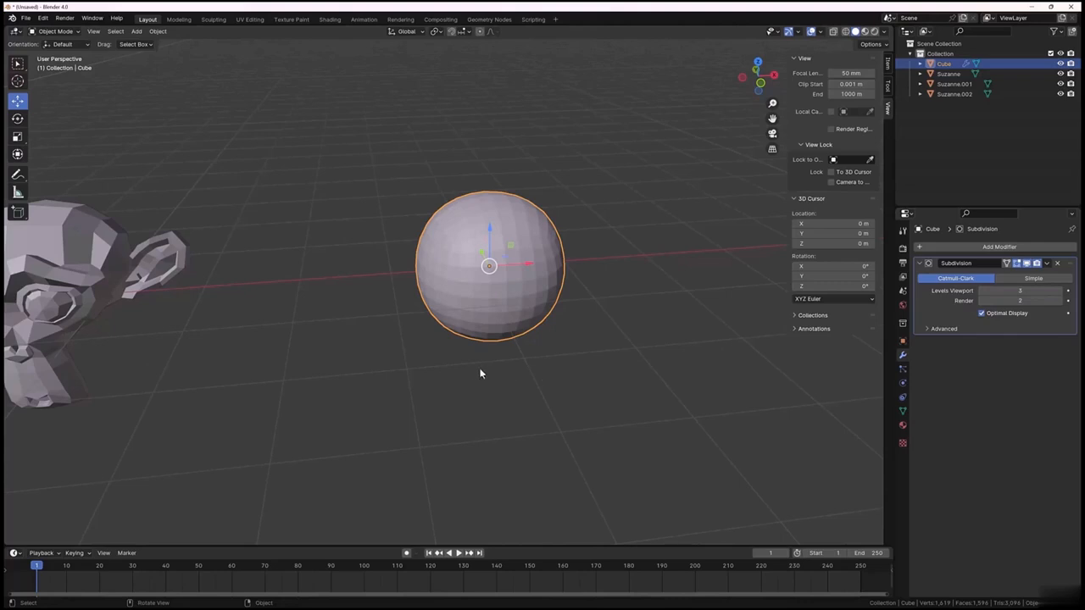
# Step: Apply Shade Auto Smooth to the subdivided cube and deselect it
pyautogui.moveTo(472, 386)
pyautogui.mouseDown(button='middle')
pyautogui.moveTo(497, 359)
pyautogui.moveTo(488, 380)
pyautogui.mouseUp(button='middle')
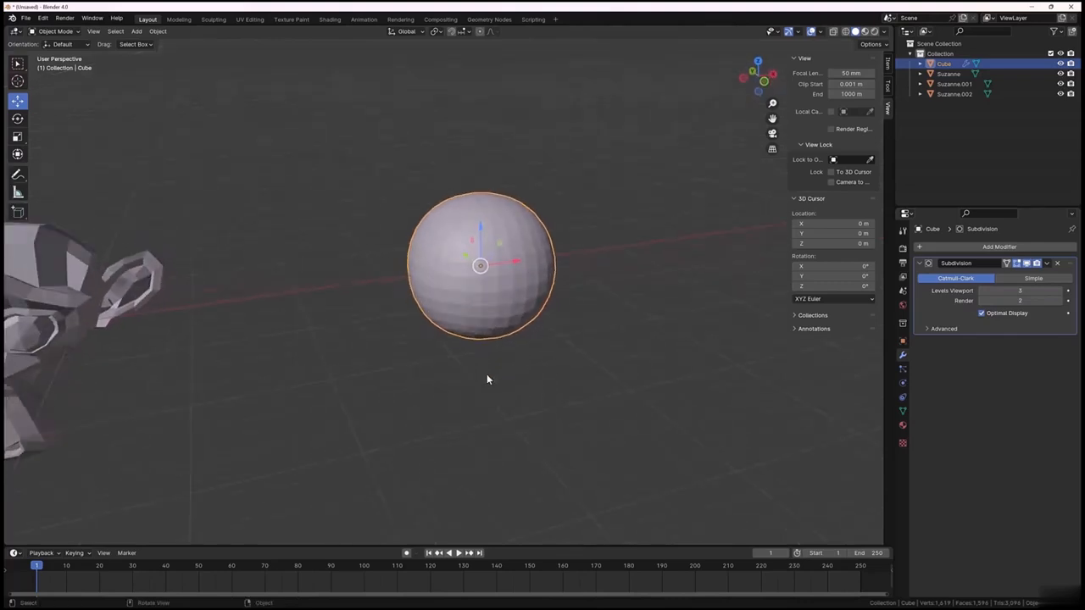
pyautogui.rightClick(495, 219)
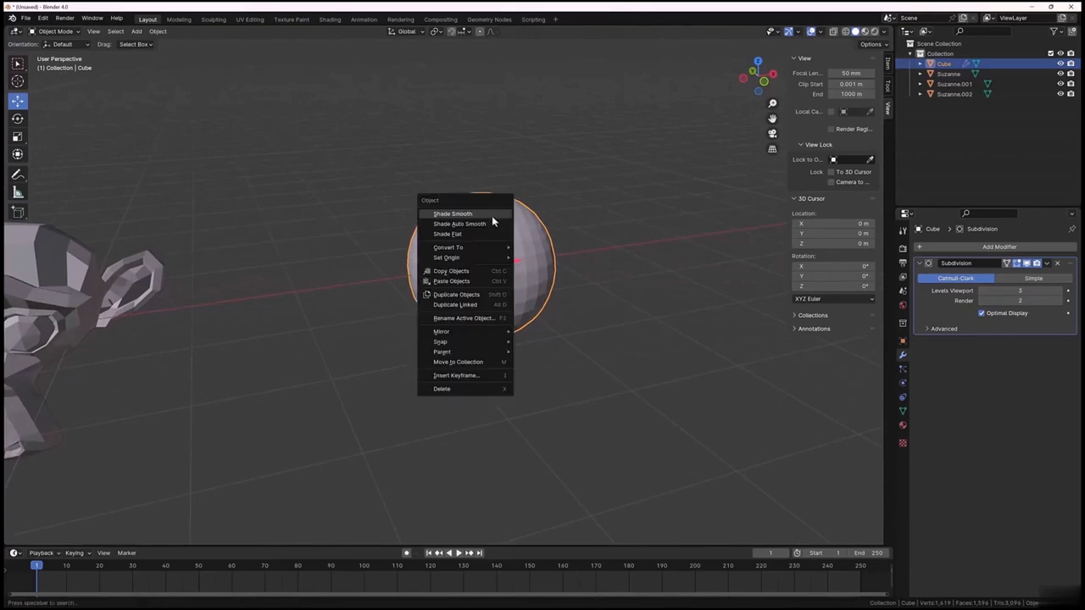
pyautogui.click(489, 226)
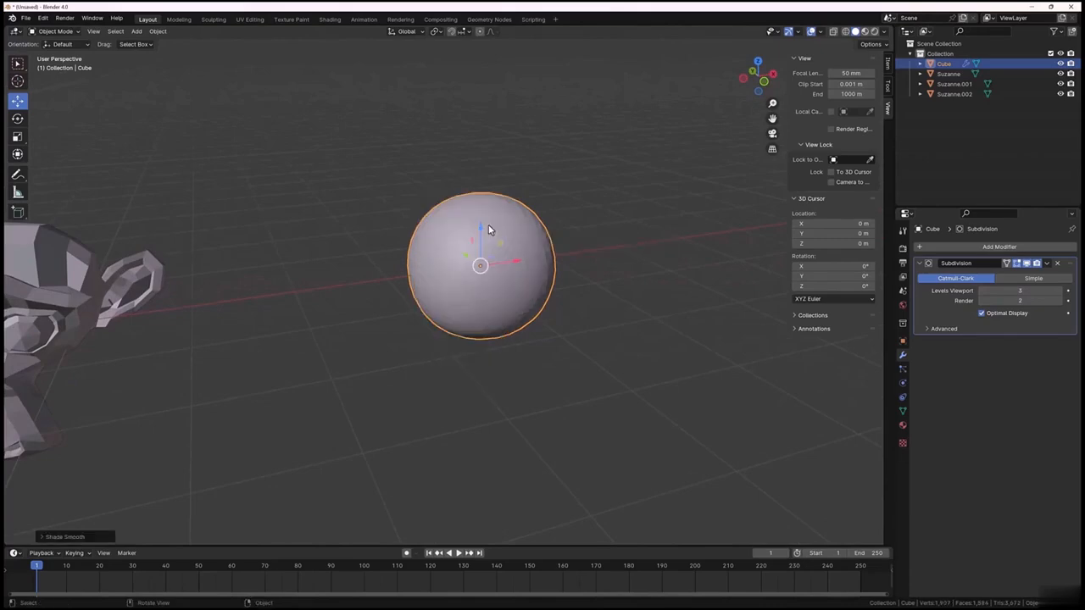
pyautogui.moveTo(583, 420)
pyautogui.mouseDown(button='middle')
pyautogui.moveTo(524, 381)
pyautogui.moveTo(567, 392)
pyautogui.moveTo(574, 416)
pyautogui.mouseUp(button='middle')
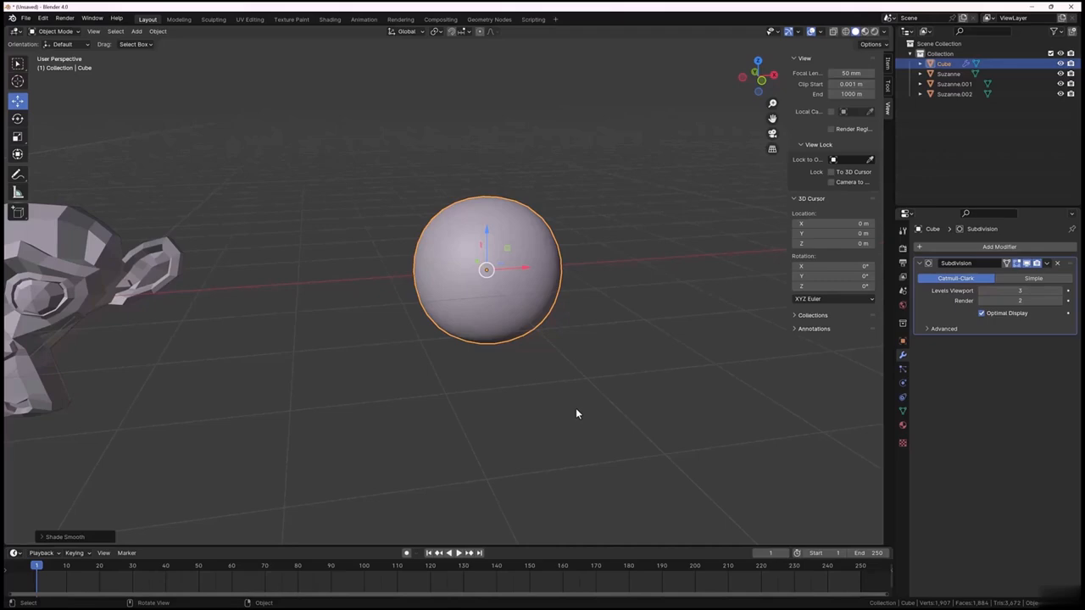
pyautogui.click(637, 438)
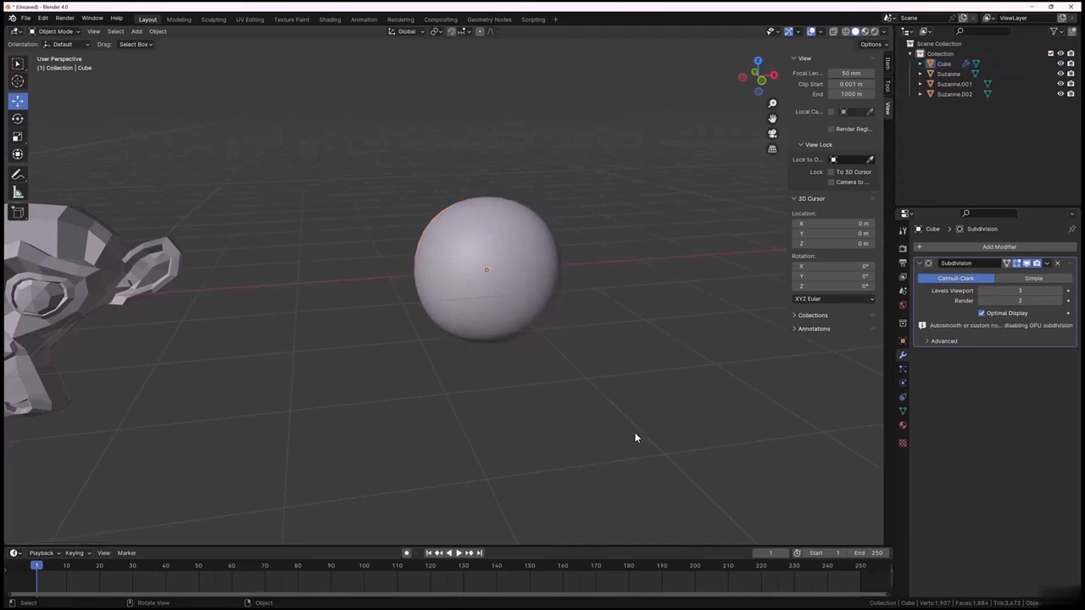
# Step: Turn on the Subdivision modifier's On Cage display and put the cube into Edit Mode
pyautogui.click(1008, 265)
pyautogui.click(519, 229)
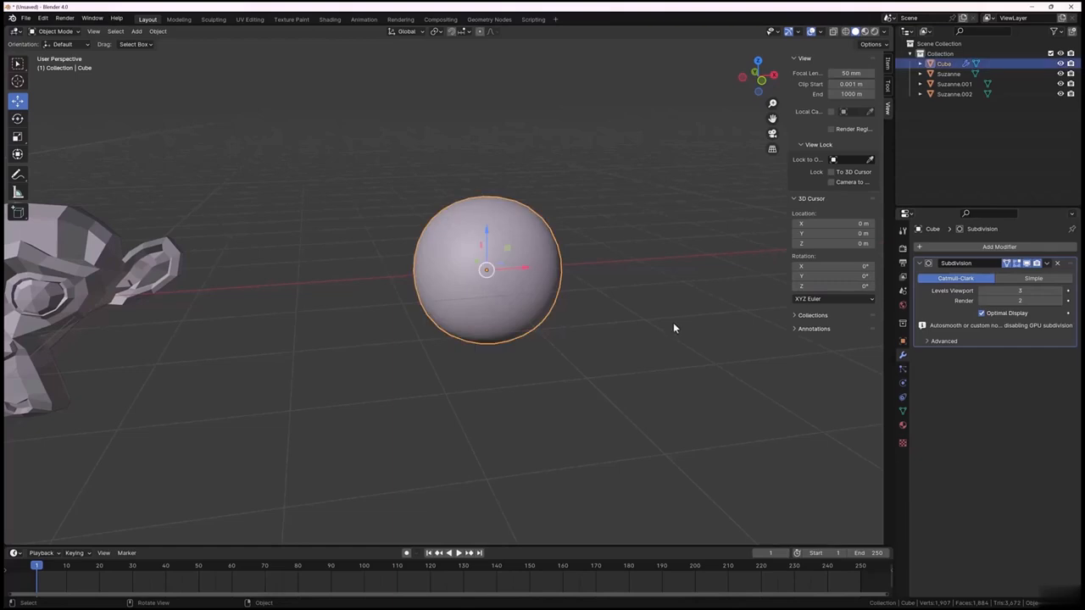
pyautogui.press('Tab')
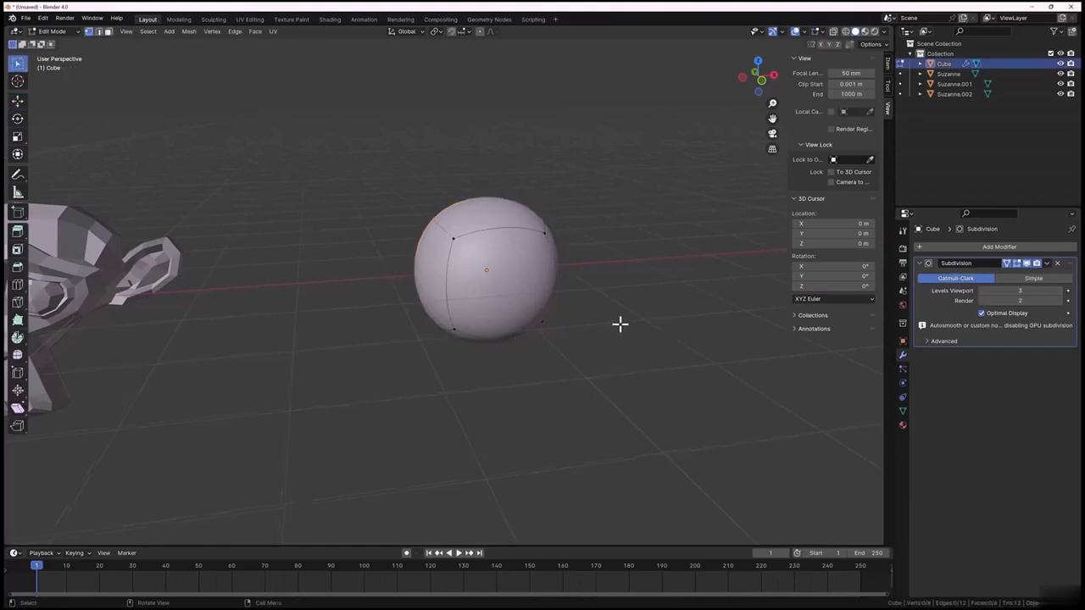
pyautogui.moveTo(620, 323)
pyautogui.mouseDown(button='middle')
pyautogui.moveTo(593, 307)
pyautogui.moveTo(610, 293)
pyautogui.moveTo(623, 333)
pyautogui.mouseUp(button='middle')
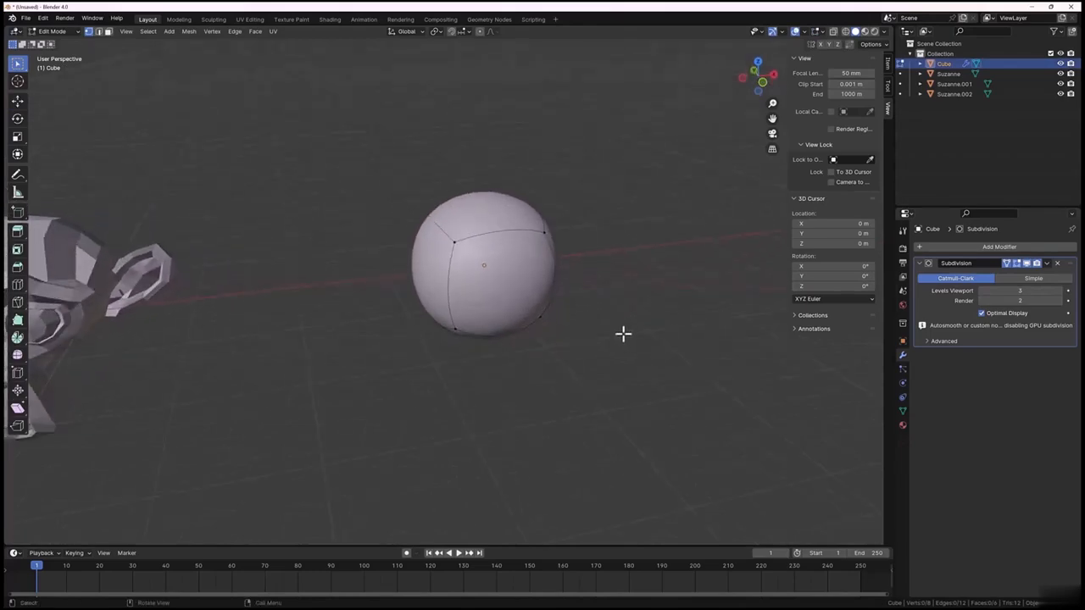
pyautogui.scroll(2, 434, 259)
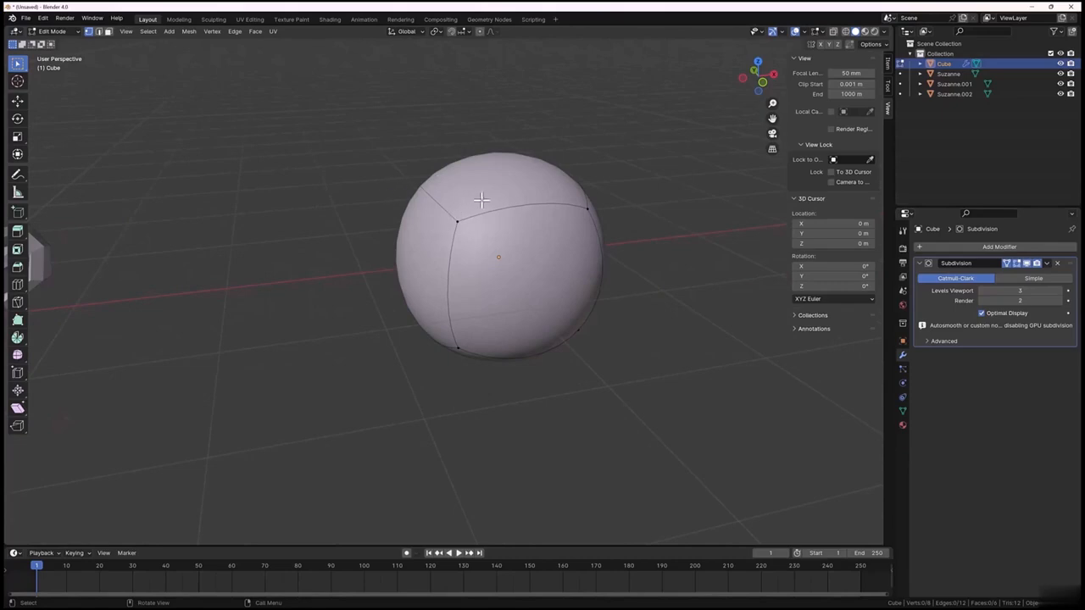
# Step: Using edge selection, add a horizontal loop cut around the cube and slide it toward the top by about -0.85
pyautogui.click(99, 32)
pyautogui.click(448, 285)
pyautogui.hotkey('ctrl', 'r')
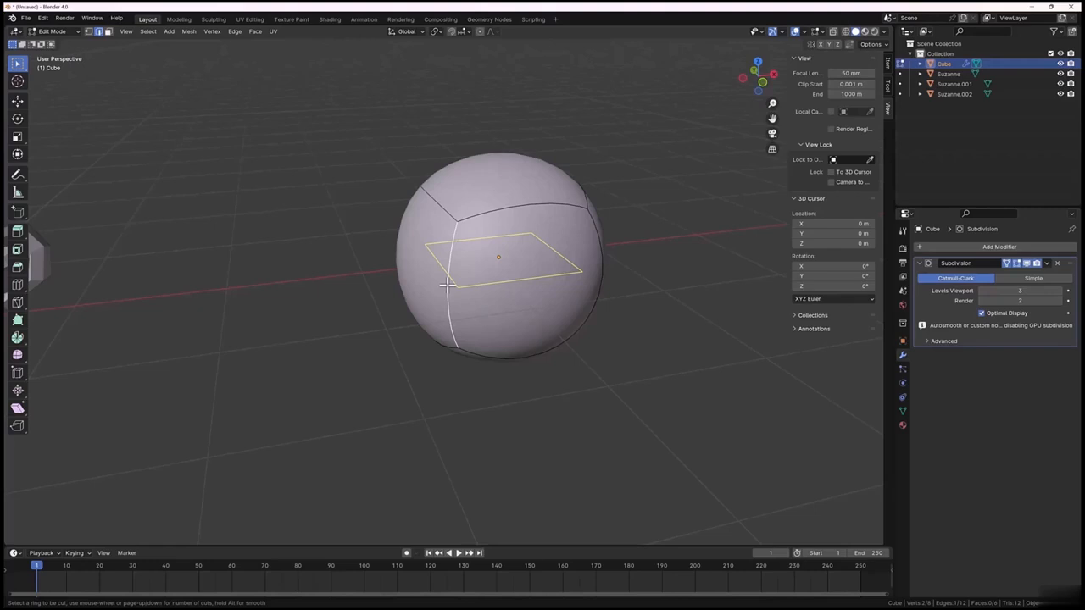
pyautogui.click(447, 285)
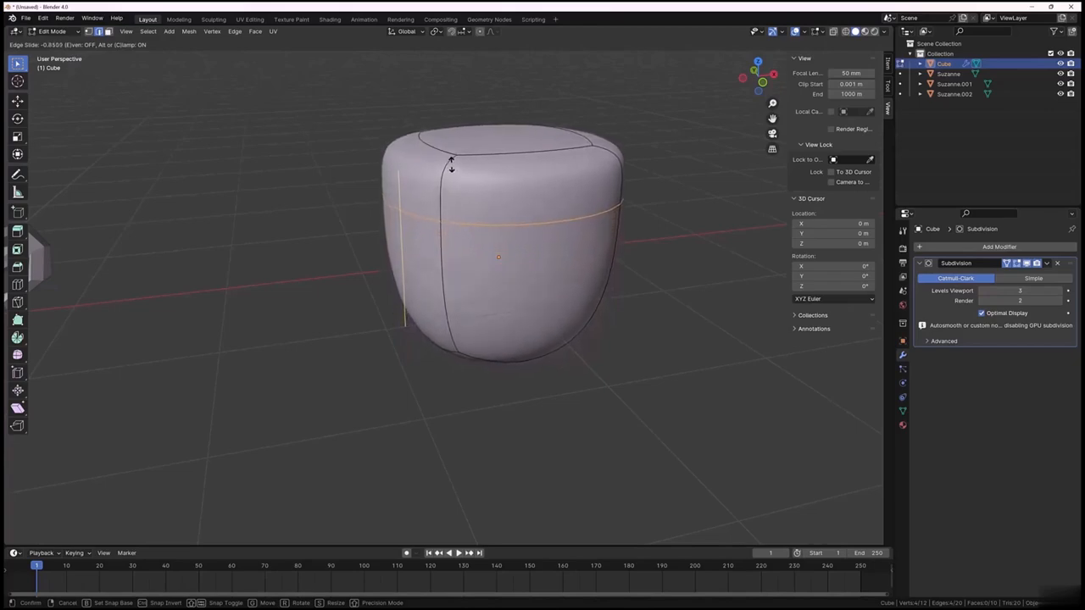
pyautogui.click(451, 168)
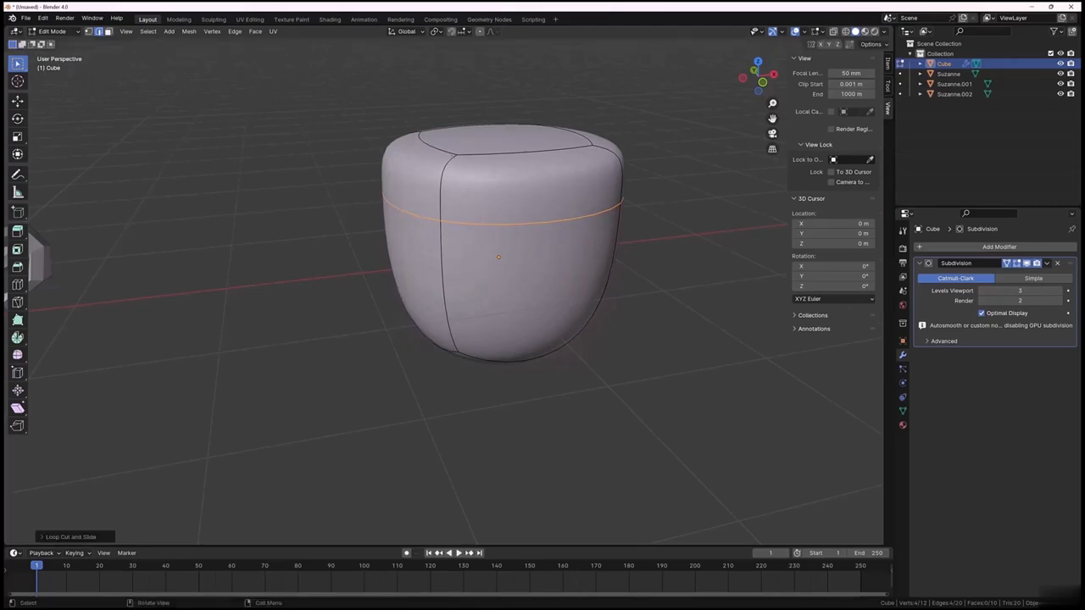
pyautogui.click(356, 389)
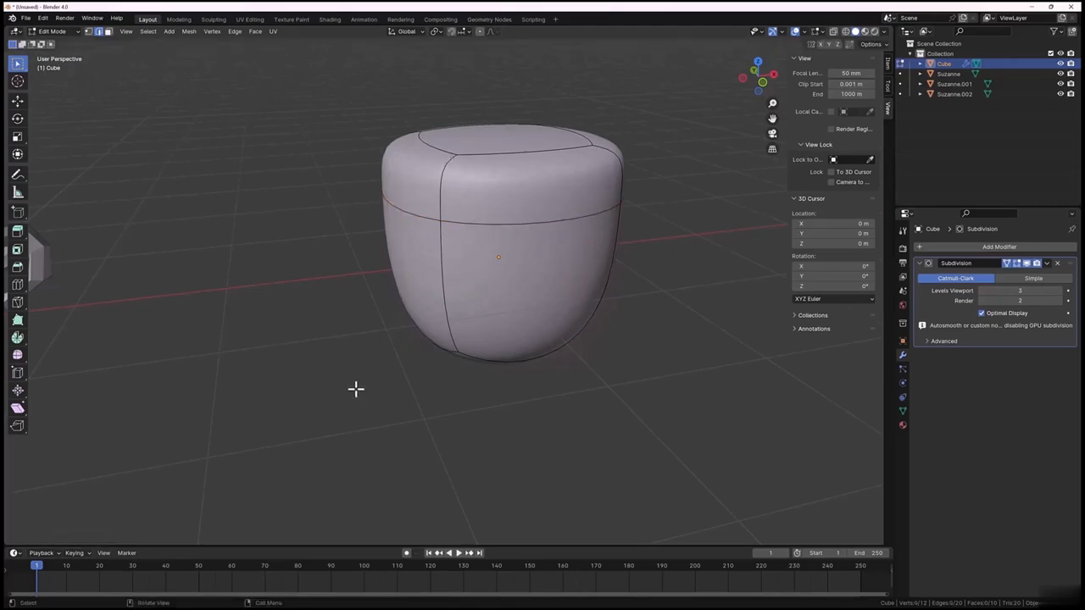
# Step: Add a second horizontal loop cut below the first and slide it toward the cube's bottom by about 0.75
pyautogui.click(443, 290)
pyautogui.hotkey('ctrl', 'r')
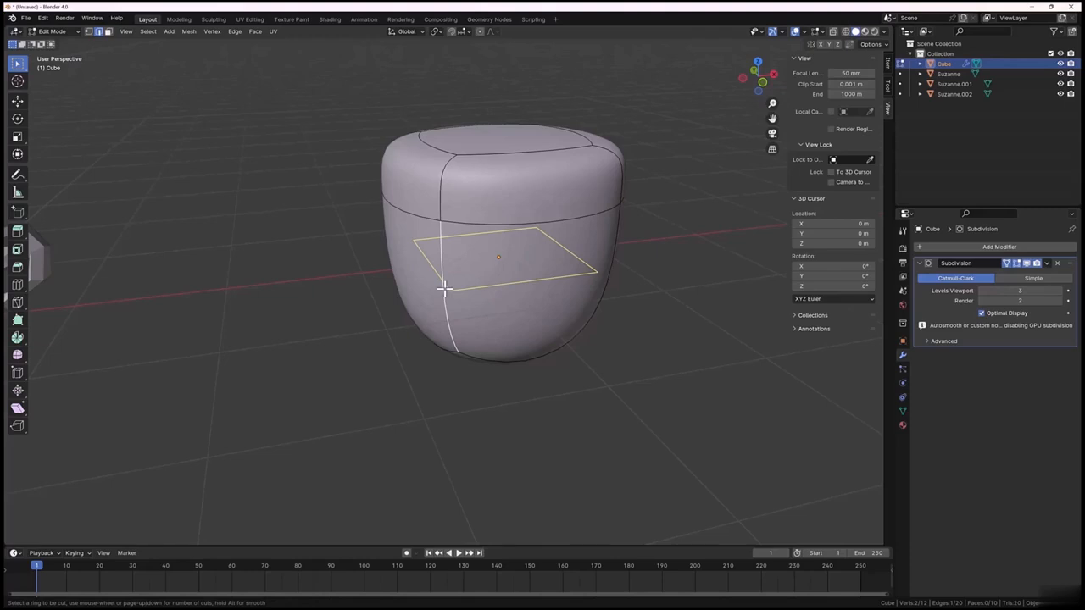
pyautogui.click(443, 289)
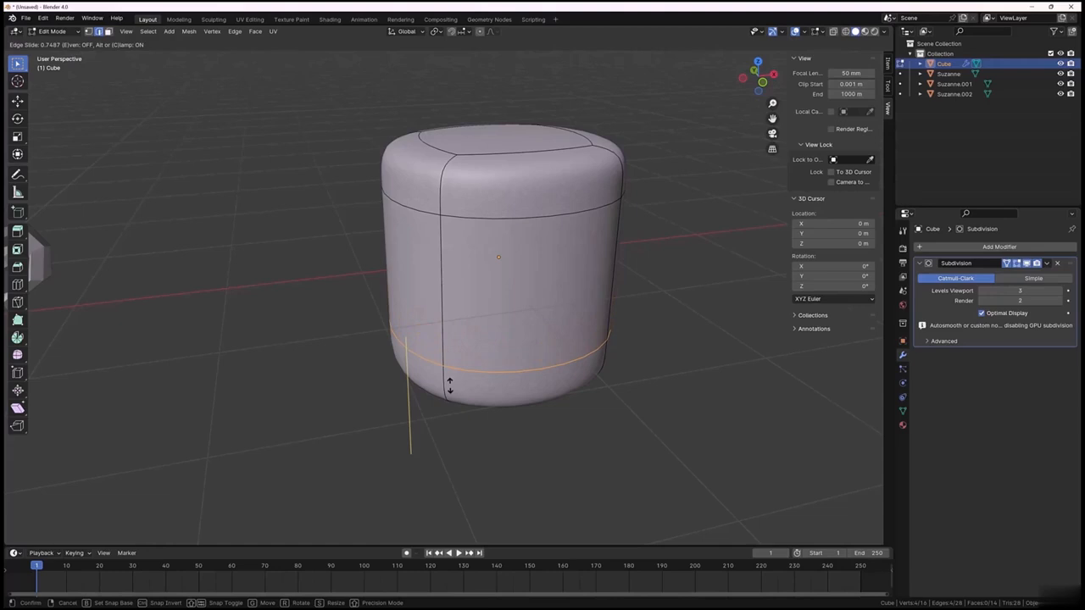
pyautogui.click(450, 385)
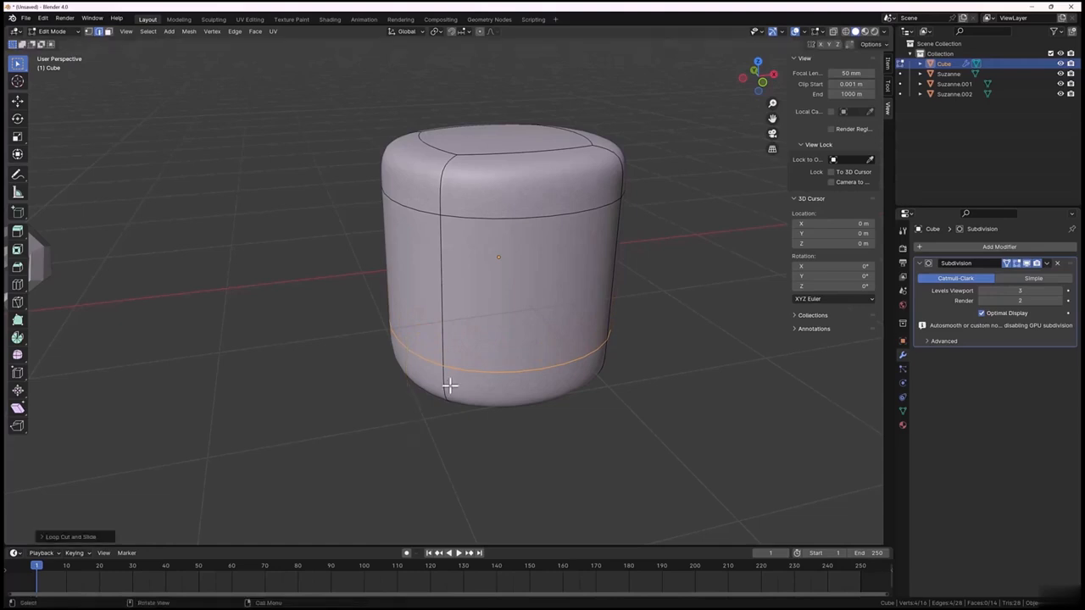
pyautogui.click(258, 389)
# Step: Add a vertical loop cut around the cube and slide it close to the cube's front (-Y) side
pyautogui.moveTo(257, 388); pyautogui.dragTo(368, 412, button='middle')
pyautogui.moveTo(421, 374); pyautogui.dragTo(404, 310, button='middle')
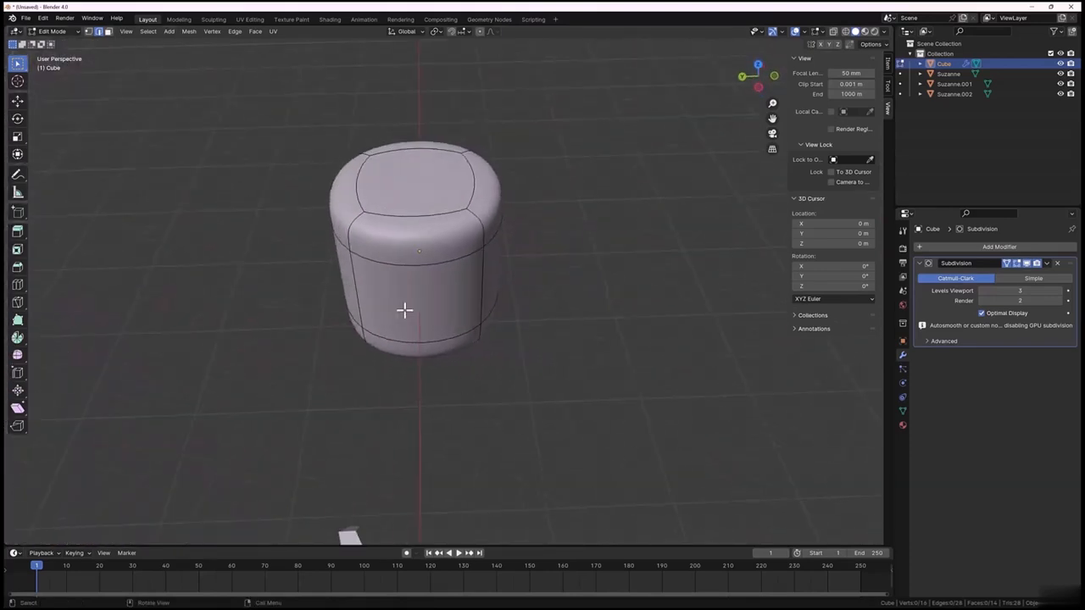
pyautogui.click(417, 266)
pyautogui.hotkey('ctrl', 'r')
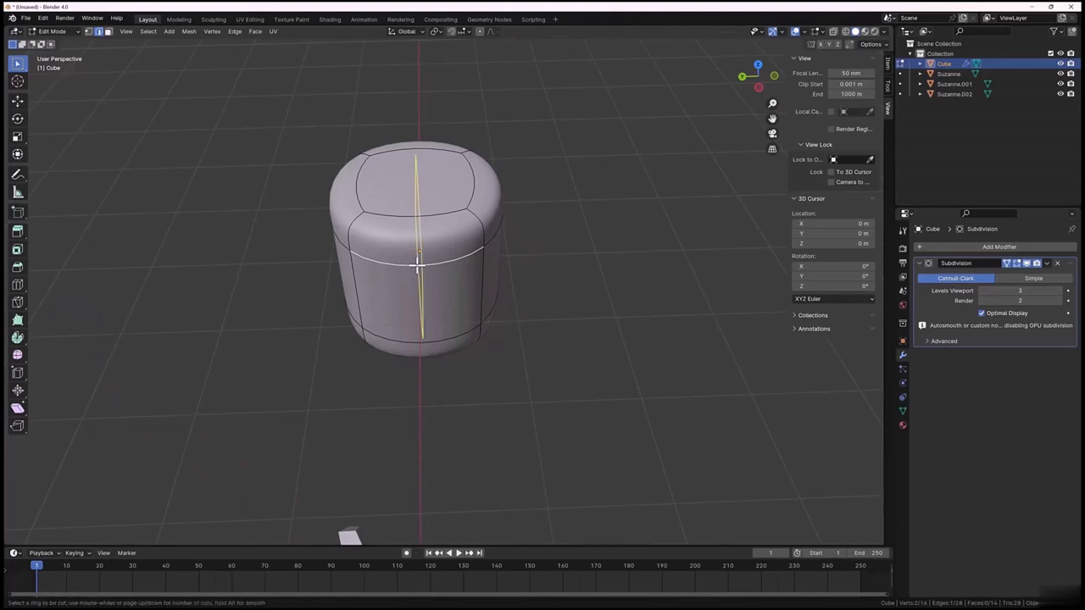
pyautogui.click(418, 266)
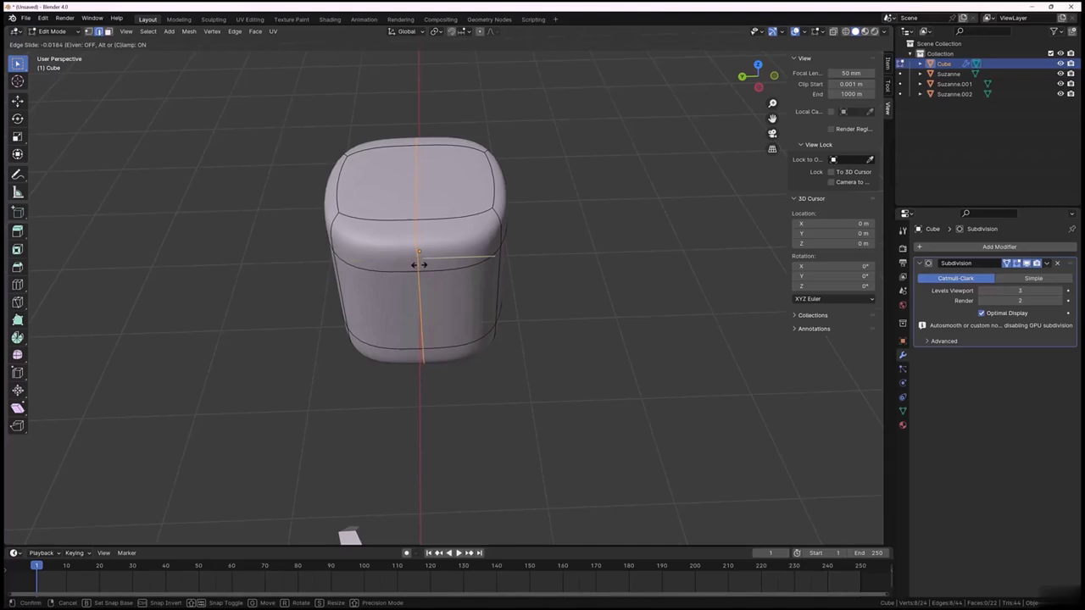
pyautogui.click(505, 285)
pyautogui.click(591, 306)
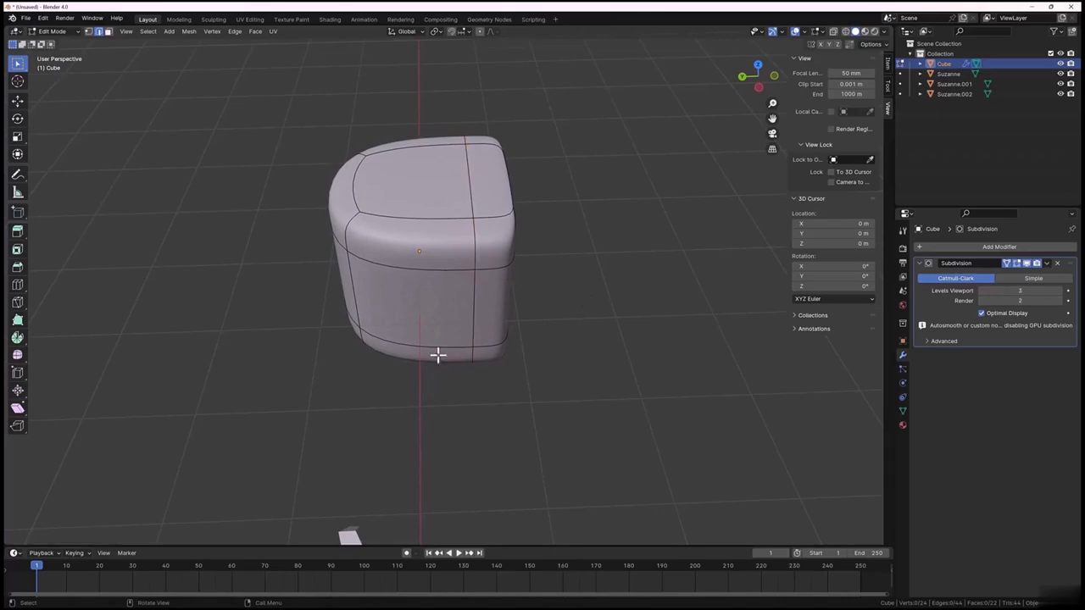
# Step: Add a second vertical loop cut and slide it toward the cube's back (+Y) side by about -0.90
pyautogui.click(401, 268)
pyautogui.hotkey('ctrl', 'r')
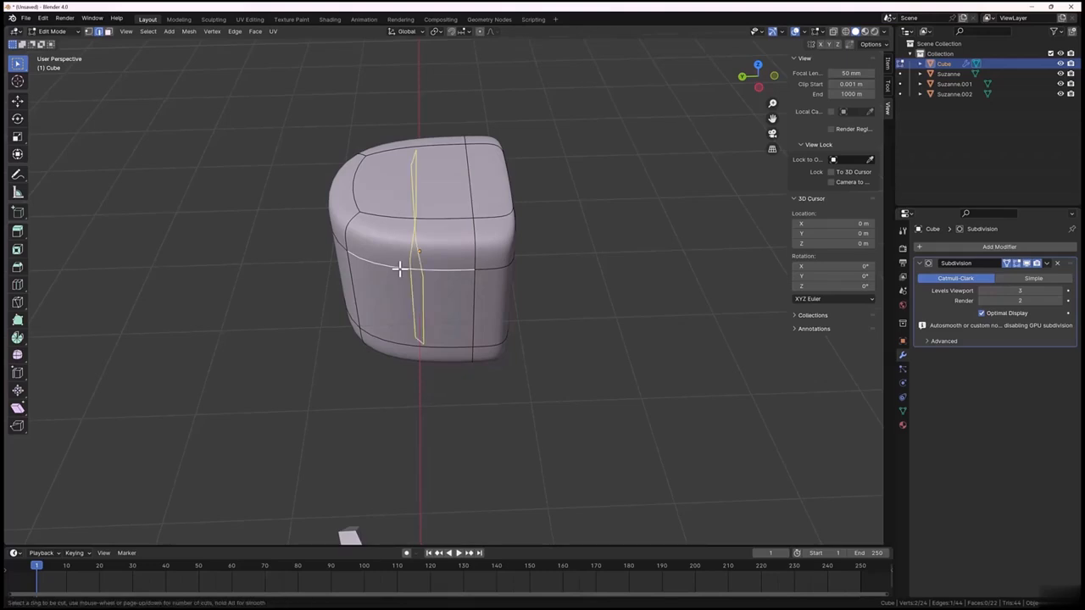
pyautogui.click(399, 269)
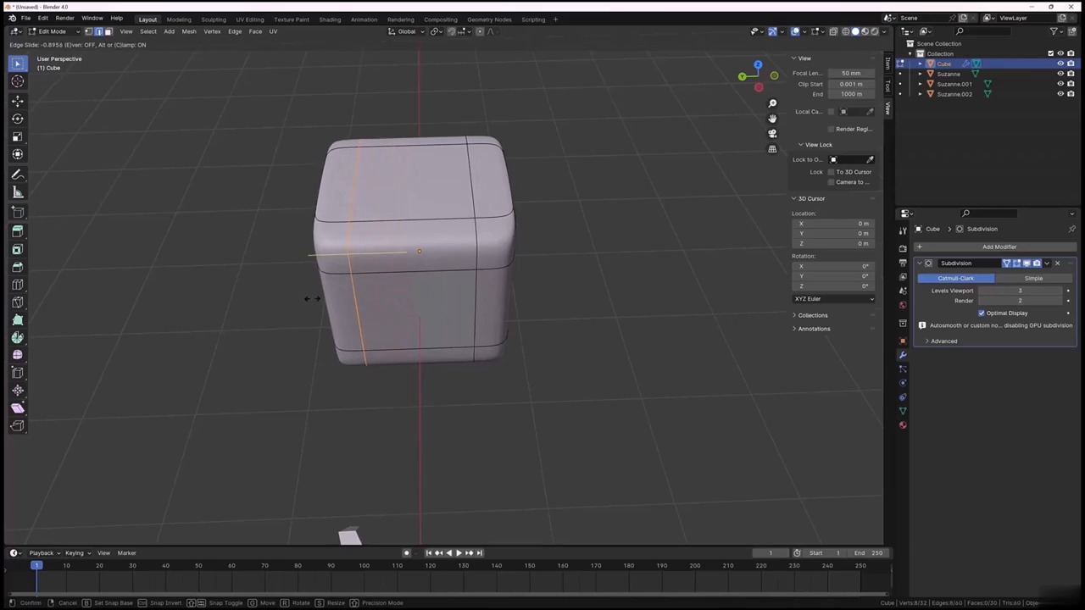
pyautogui.click(310, 299)
# Step: Return the cube to Object Mode and apply its Subdivision modifier
pyautogui.scroll(-3, 634, 341)
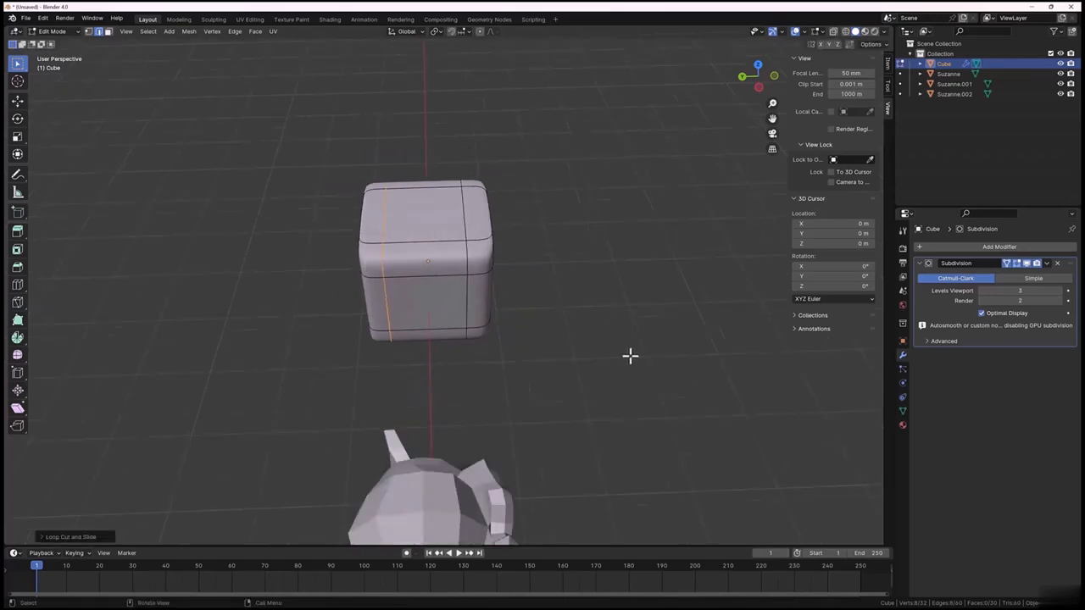
pyautogui.moveTo(630, 355); pyautogui.dragTo(540, 322, button='middle')
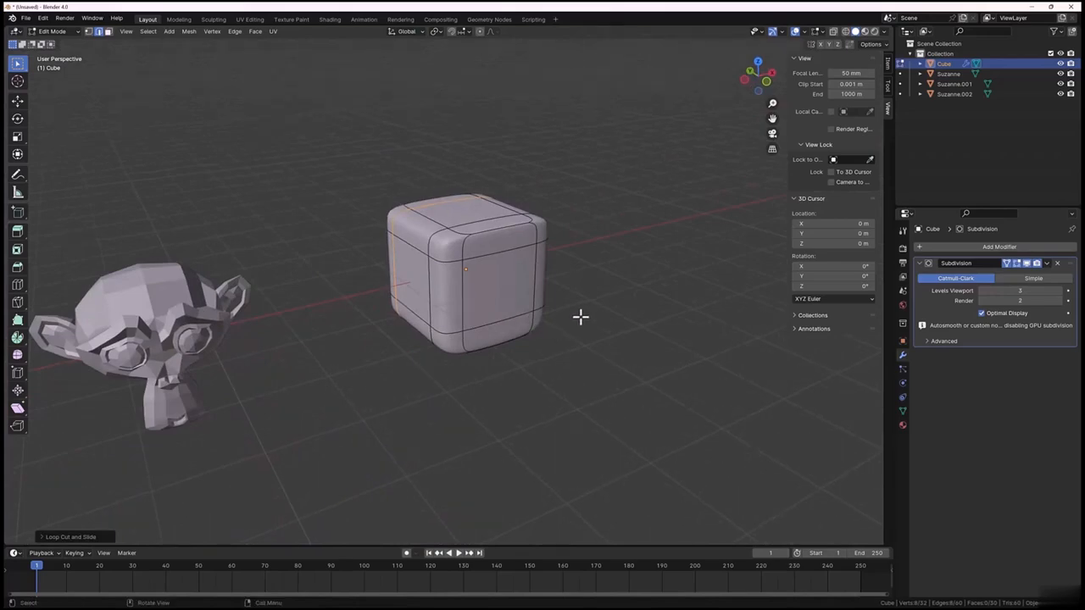
pyautogui.press('Tab')
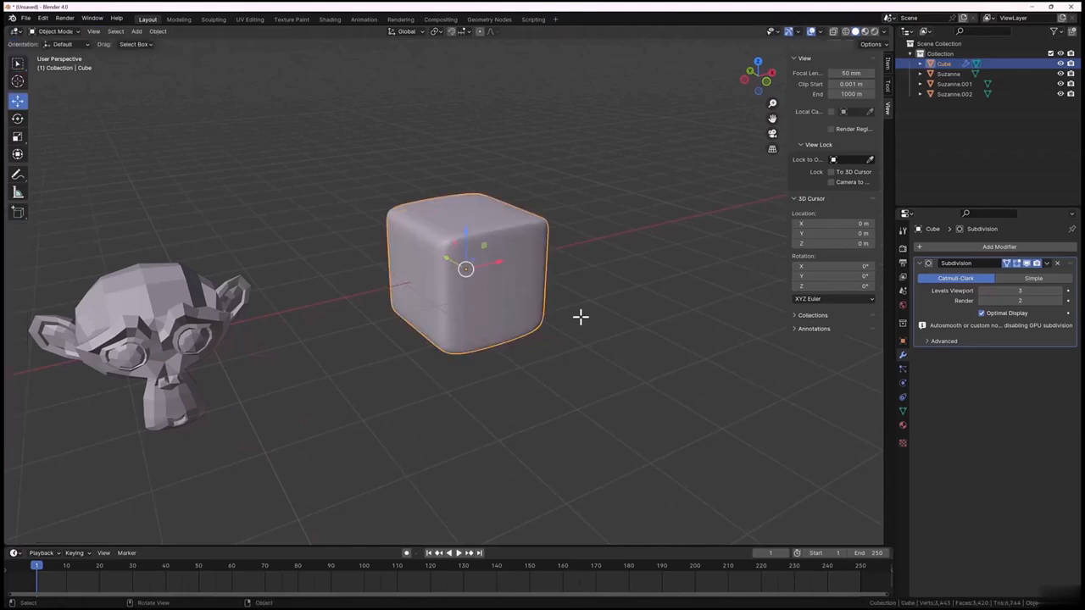
pyautogui.moveTo(596, 330)
pyautogui.mouseDown(button='middle')
pyautogui.moveTo(446, 312)
pyautogui.moveTo(419, 293)
pyautogui.moveTo(594, 312)
pyautogui.mouseUp(button='middle')
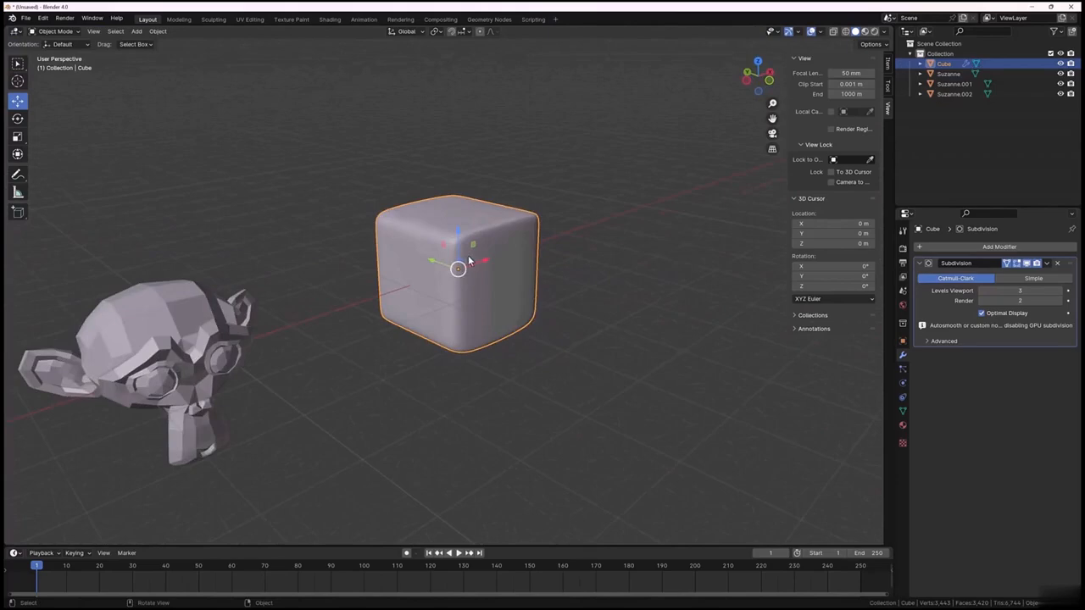
pyautogui.scroll(2, 469, 273)
pyautogui.moveTo(470, 273); pyautogui.dragTo(484, 272, button='middle')
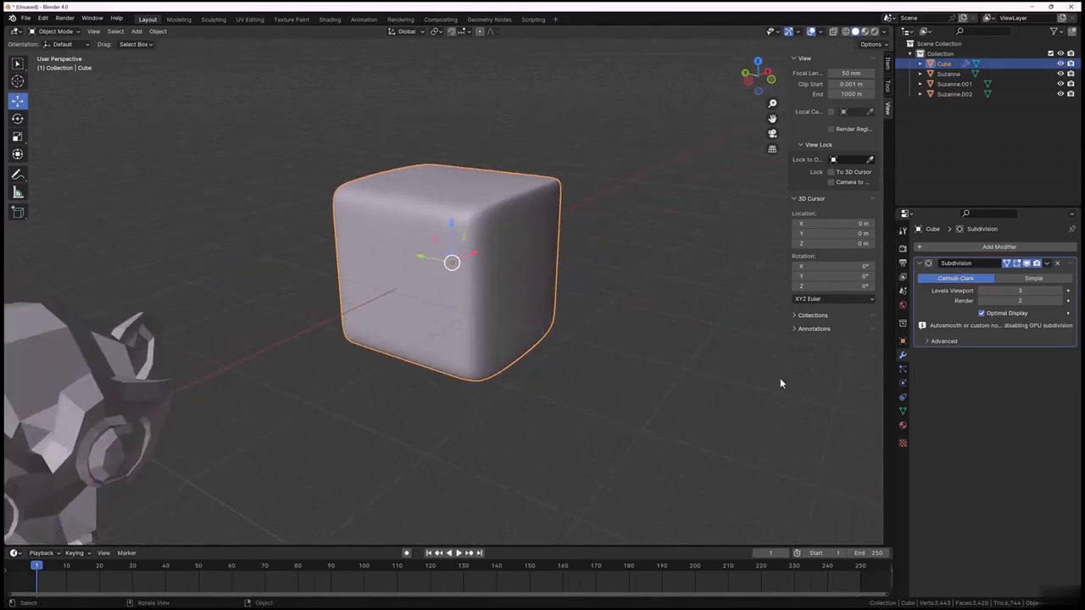
pyautogui.click(1047, 264)
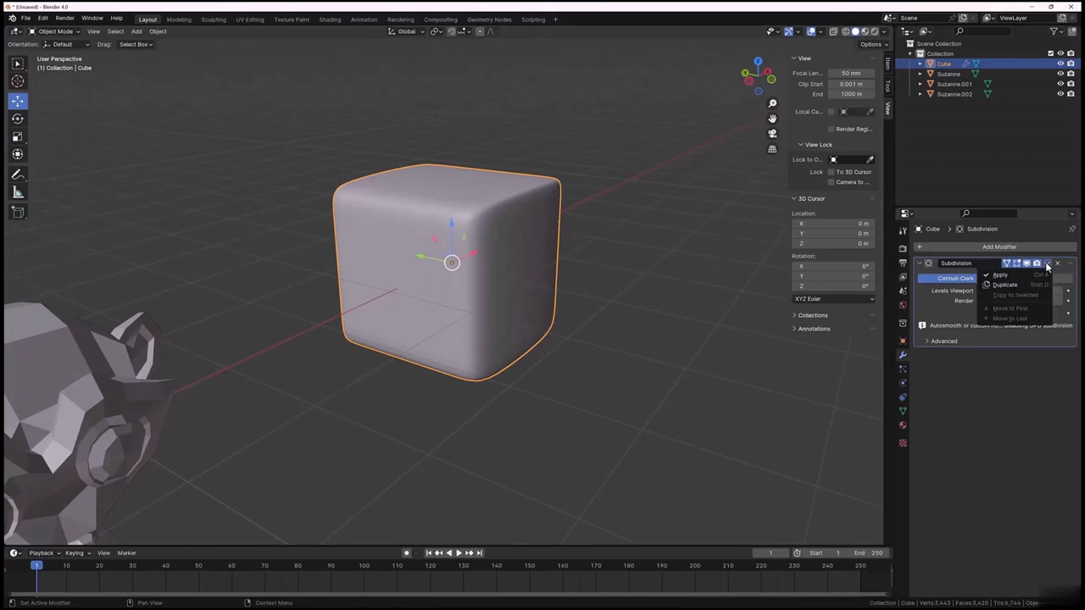
pyautogui.click(1000, 274)
# Step: Raise the cube's Auto Smooth angle to 101° and deselect the cube
pyautogui.moveTo(695, 262); pyautogui.dragTo(625, 295, button='middle')
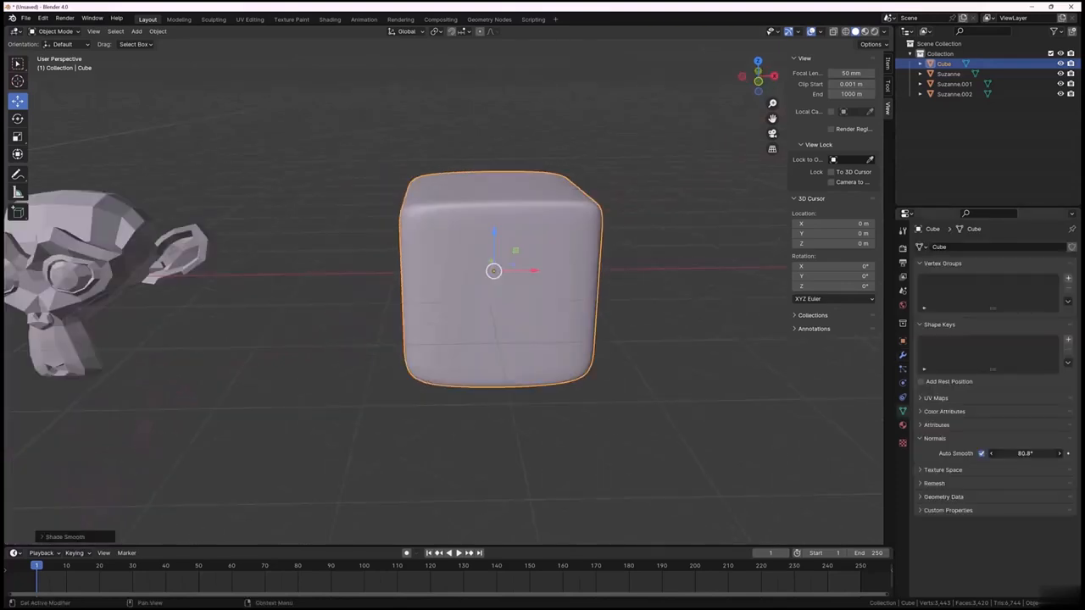
pyautogui.moveTo(1026, 454); pyautogui.dragTo(1056, 454)
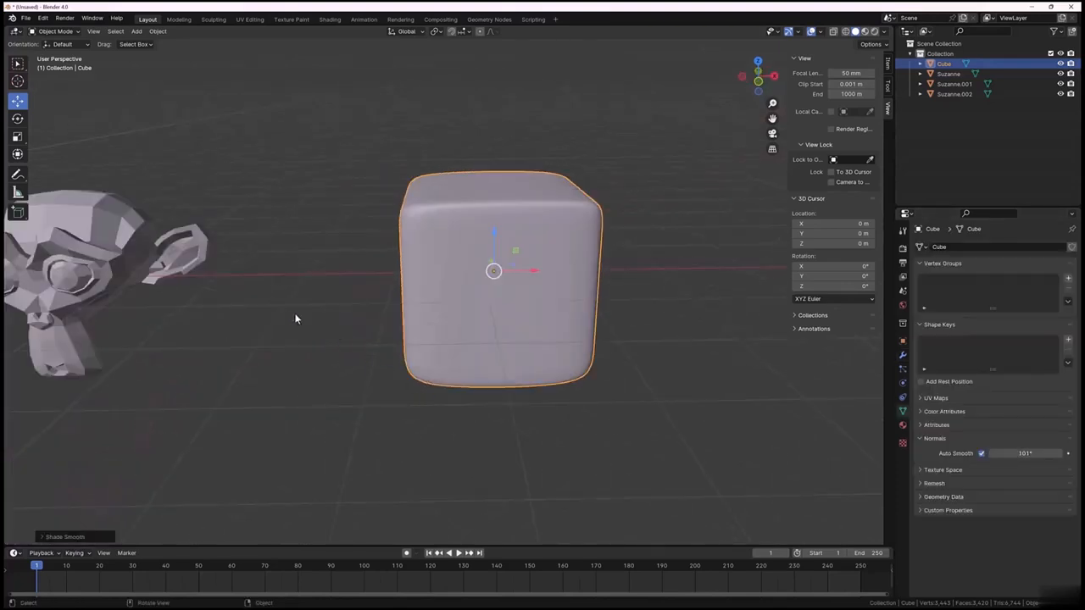
pyautogui.moveTo(296, 319); pyautogui.dragTo(466, 404, button='middle')
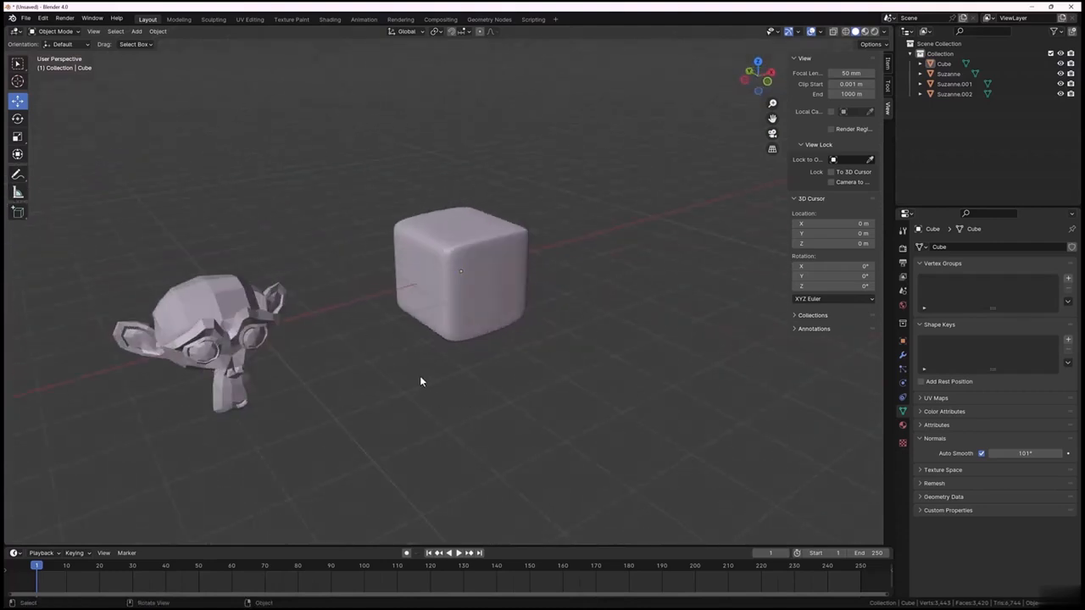
# Step: Examine the smoothed cube and the neighbouring monkey heads from several angles
pyautogui.moveTo(415, 382); pyautogui.dragTo(433, 276, button='middle')
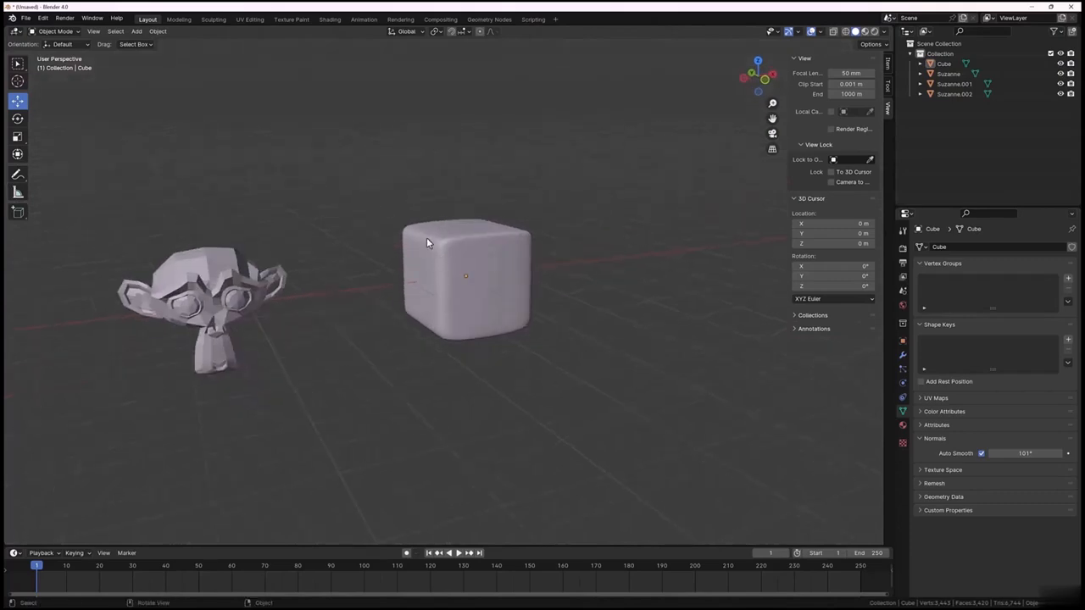
pyautogui.moveTo(415, 235); pyautogui.dragTo(452, 287, button='middle')
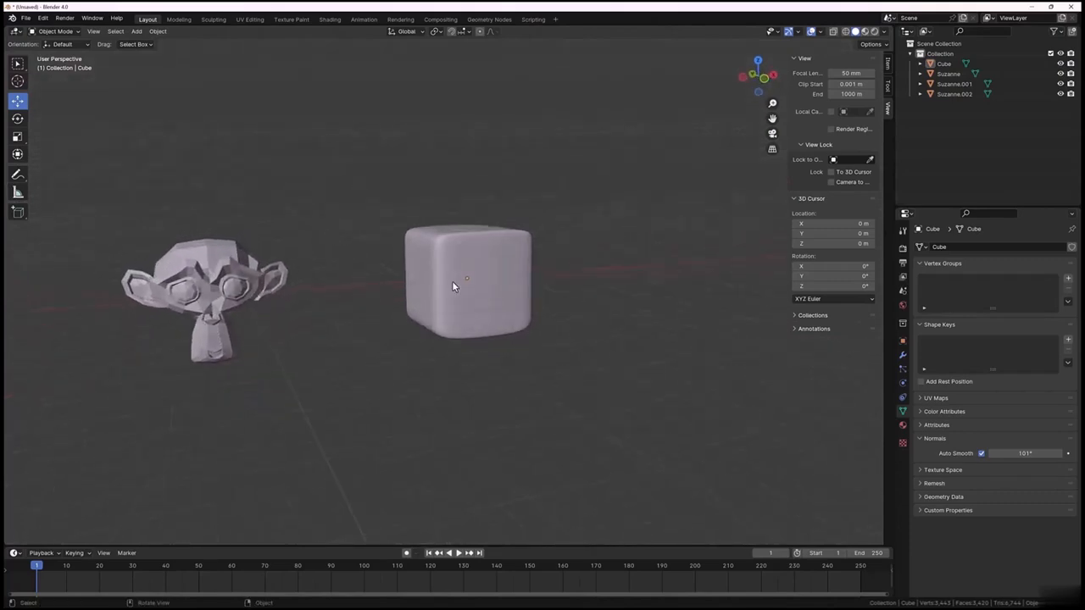
pyautogui.scroll(-3, 449, 285)
pyautogui.moveTo(347, 339); pyautogui.dragTo(405, 343, button='middle')
pyautogui.scroll(3, 404, 343)
pyautogui.moveTo(441, 381); pyautogui.dragTo(498, 364, button='middle')
pyautogui.press('KP_5')
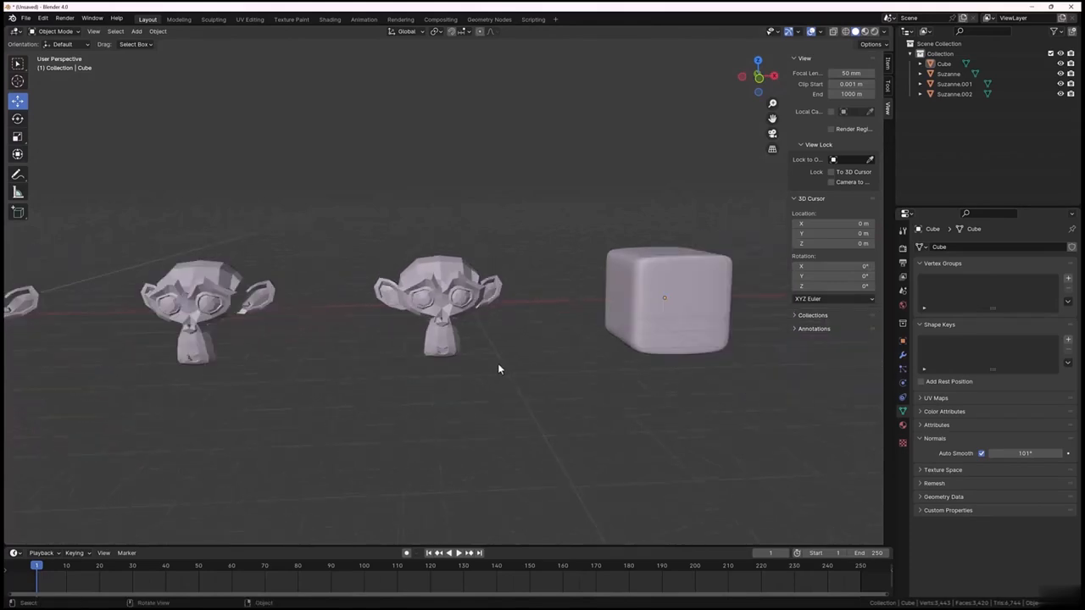
pyautogui.press('KP_5')
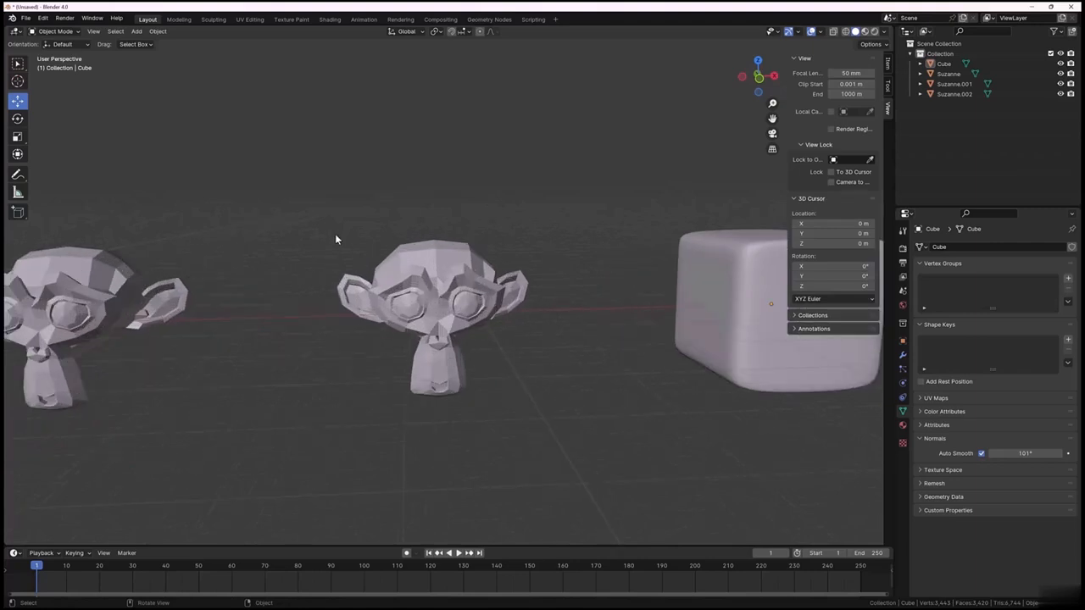
# Step: Inspect the mesh of the monkey head beside the cube in Edit Mode with vertex selection, and return to Object Mode with nothing selected
pyautogui.moveTo(422, 291); pyautogui.dragTo(438, 298, button='middle')
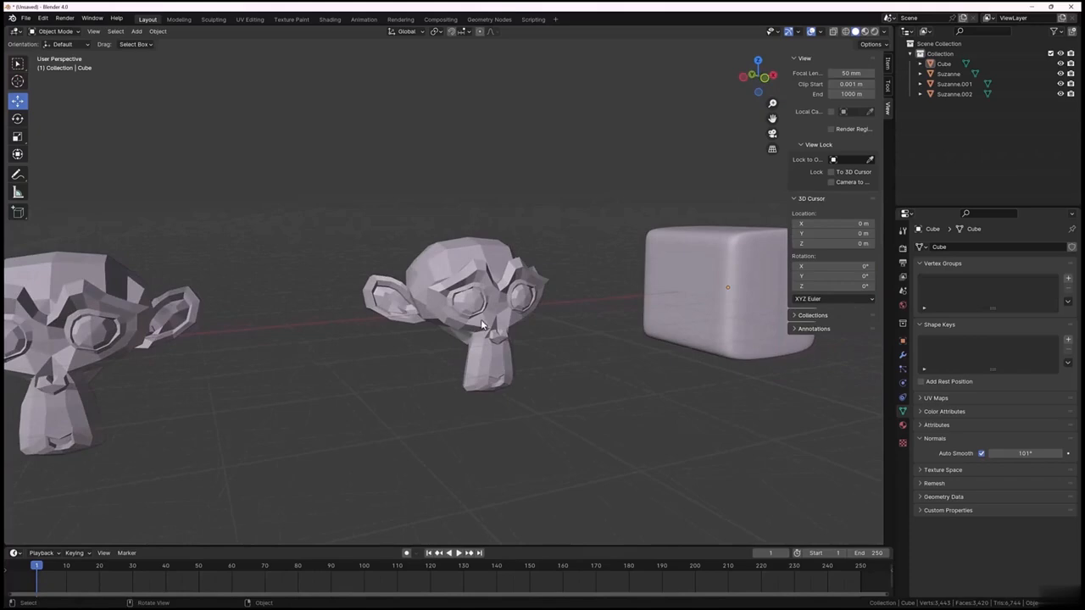
pyautogui.moveTo(468, 325); pyautogui.dragTo(435, 308, button='middle')
pyautogui.scroll(2, 440, 322)
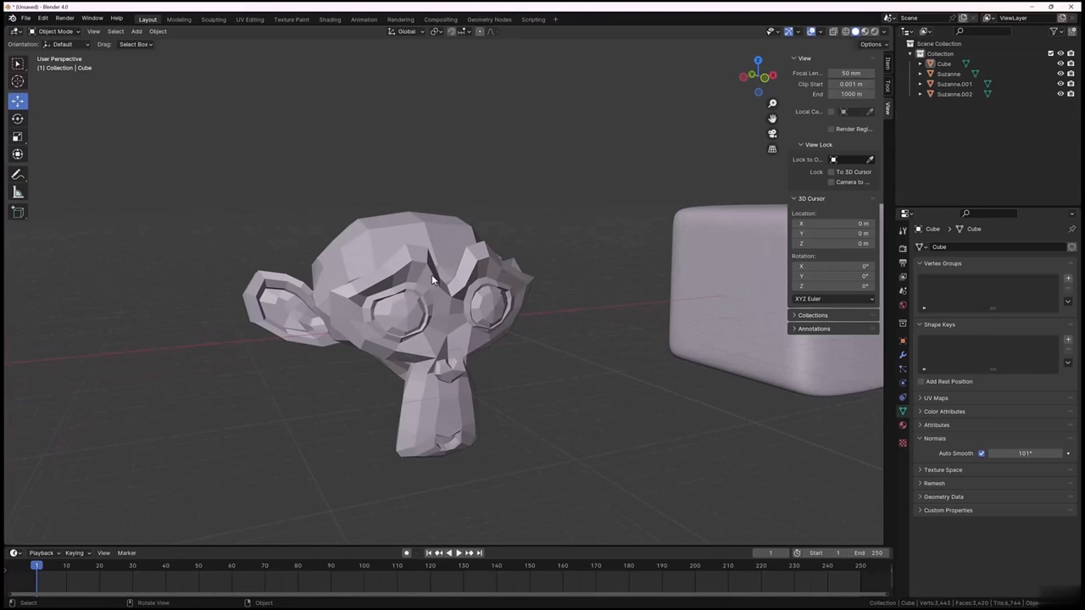
pyautogui.click(433, 280)
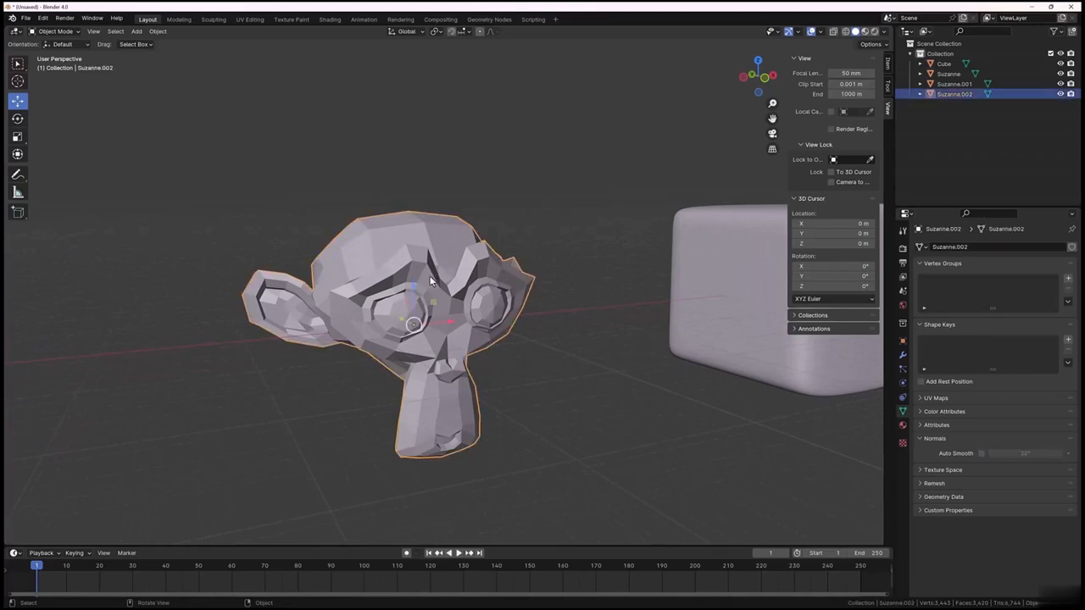
pyautogui.press('Tab')
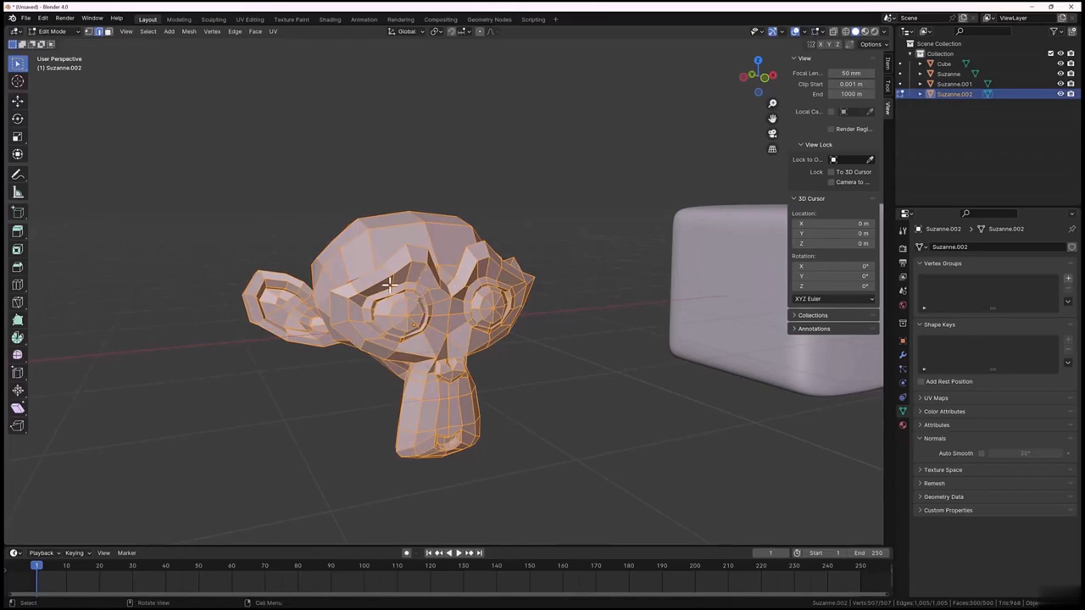
pyautogui.click(89, 32)
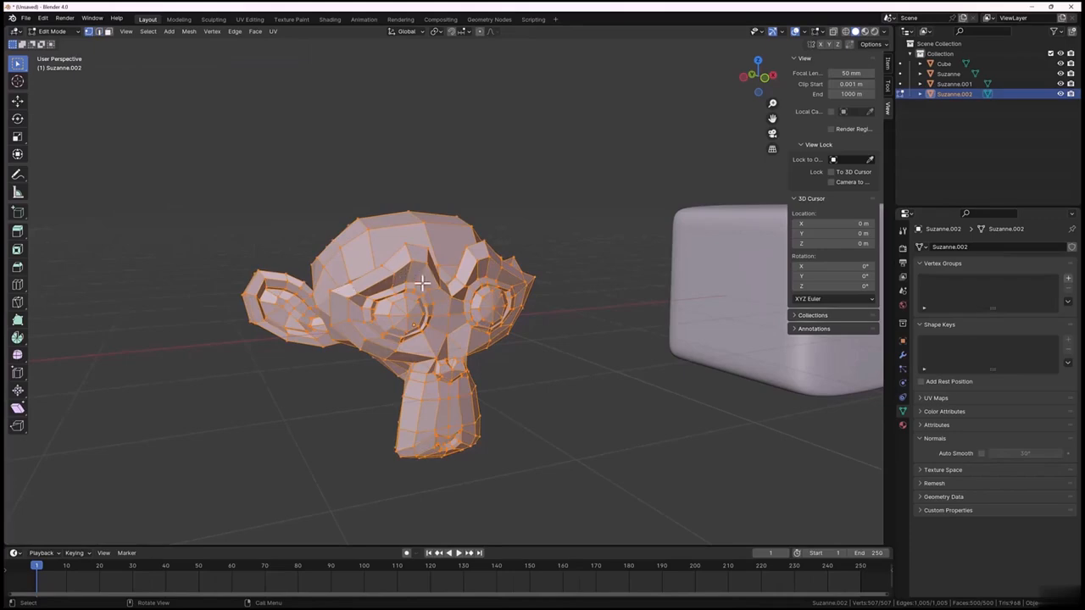
pyautogui.moveTo(443, 329); pyautogui.dragTo(431, 362, button='middle')
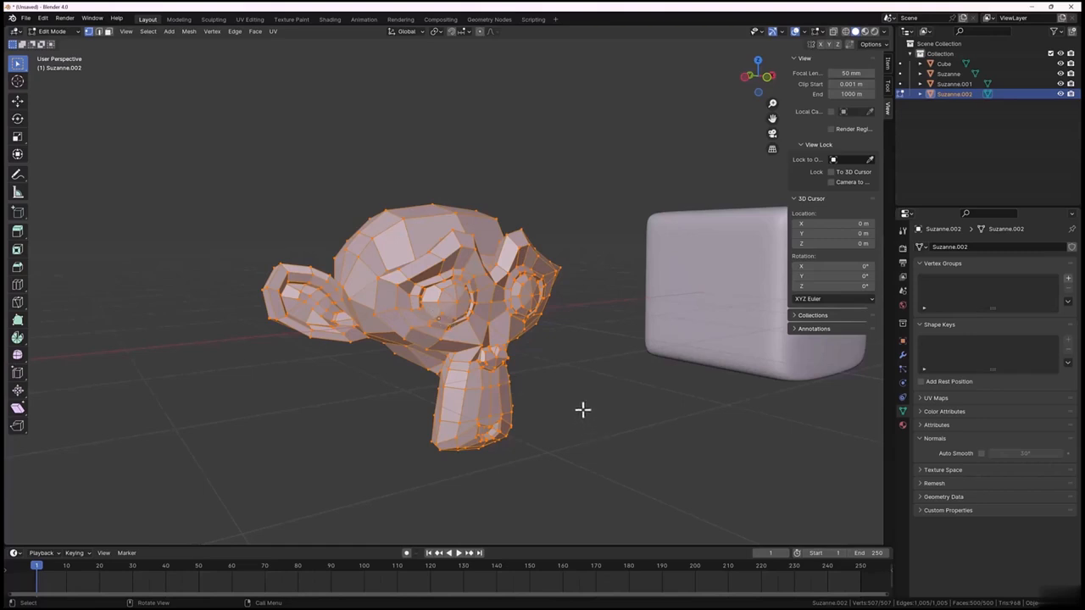
pyautogui.moveTo(581, 407); pyautogui.dragTo(574, 393, button='middle')
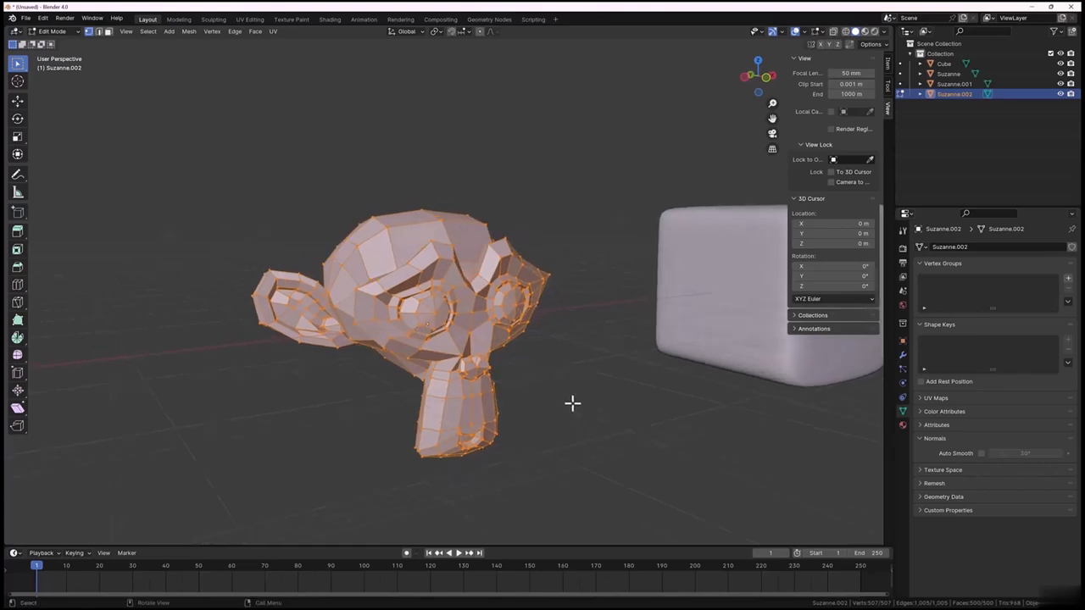
pyautogui.press('Tab')
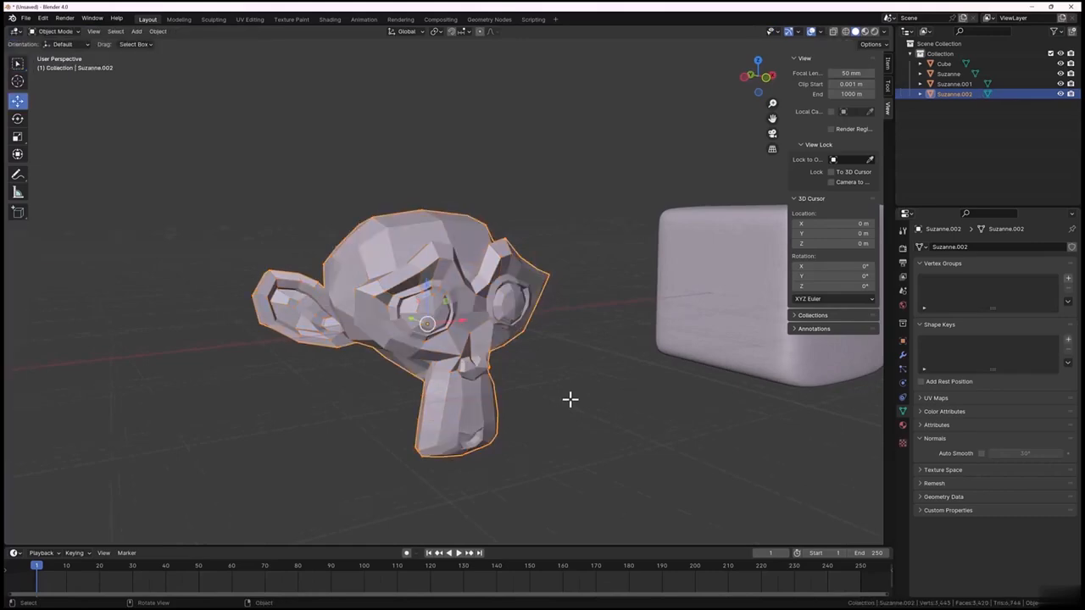
pyautogui.hotkey('alt', 'a')
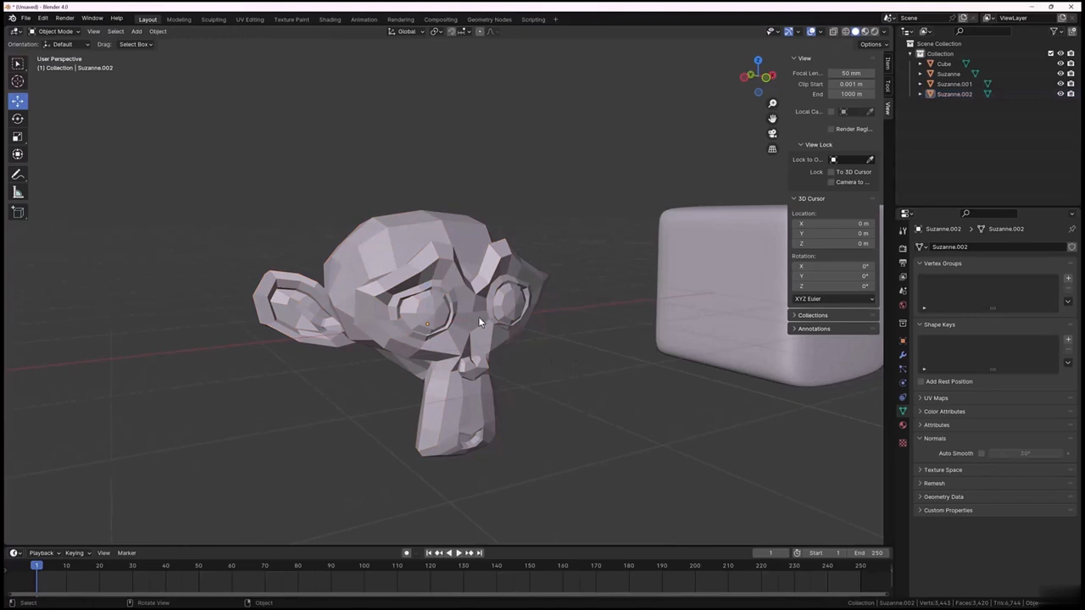
# Step: Apply Shade Auto Smooth to the monkey head beside the cube, set its Auto Smooth angle to 74.2°, and deselect it
pyautogui.click(468, 296)
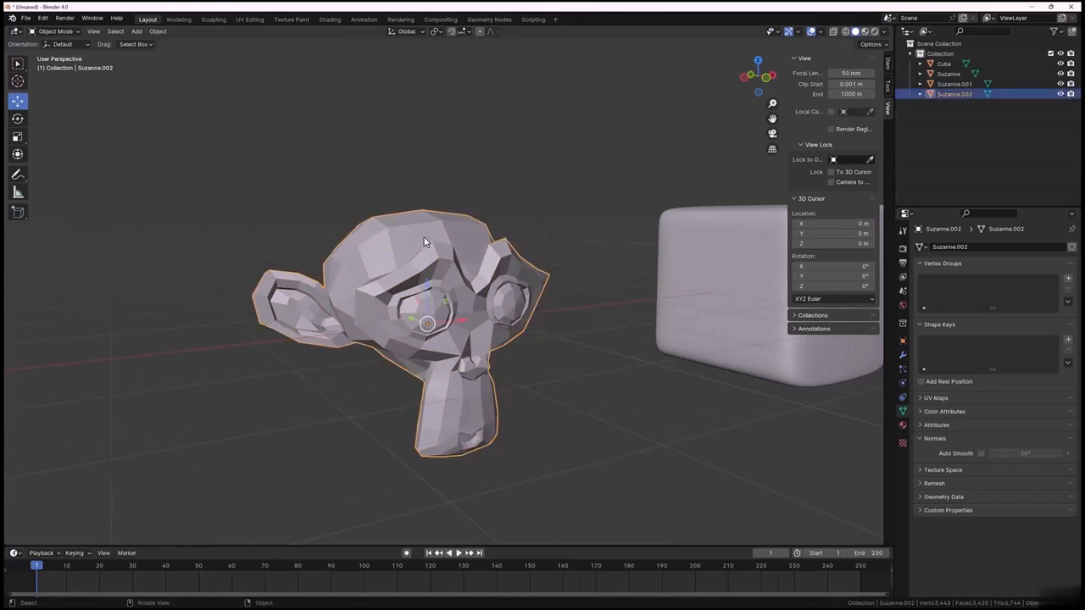
pyautogui.rightClick(424, 241)
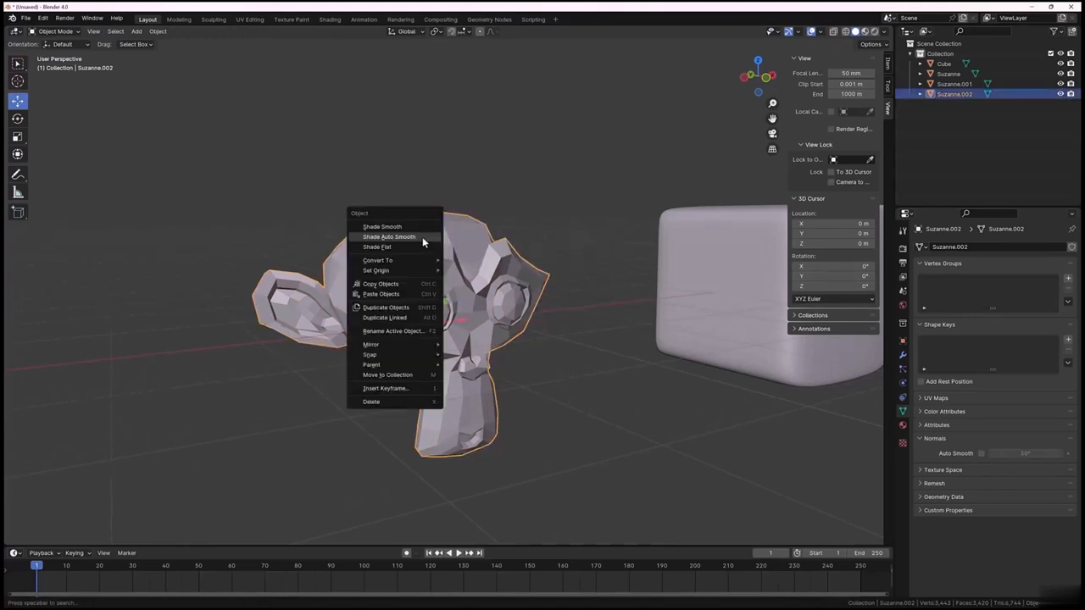
pyautogui.click(422, 239)
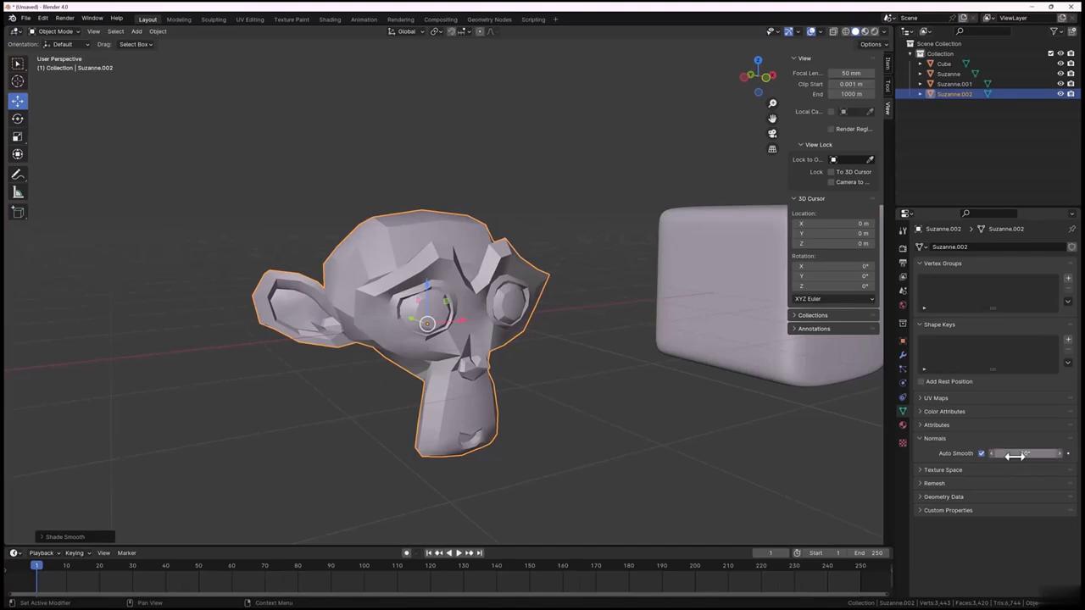
pyautogui.moveTo(1015, 455); pyautogui.dragTo(1084, 455)
pyautogui.moveTo(1025, 453); pyautogui.dragTo(1033, 454)
pyautogui.click(543, 418)
# Step: Examine the shading of the smoothed monkey head up close and from a distance
pyautogui.scroll(-3, 577, 407)
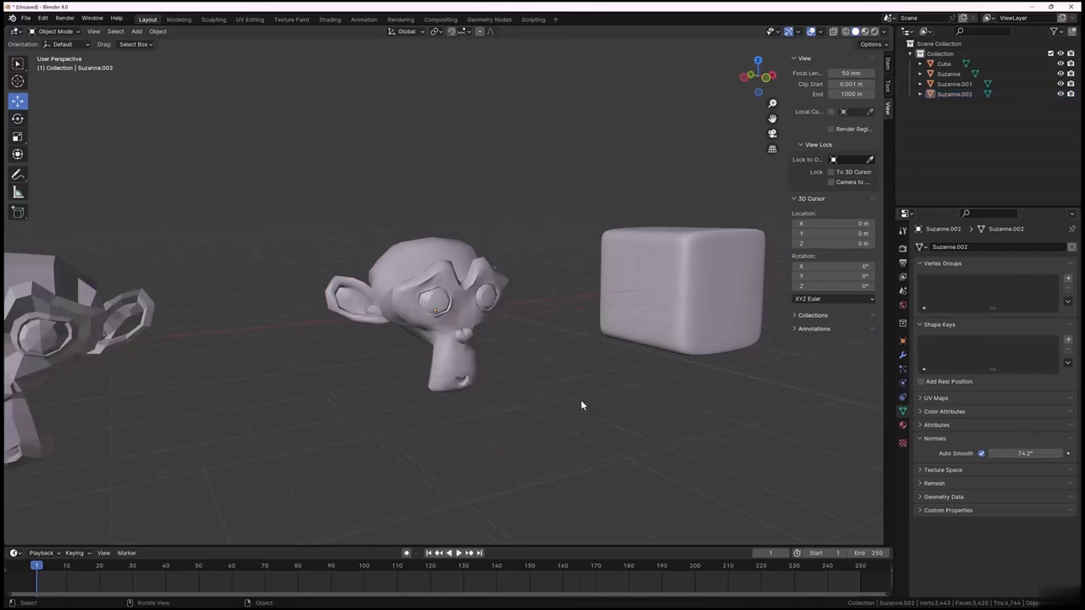
pyautogui.moveTo(580, 406); pyautogui.dragTo(529, 385, button='middle')
pyautogui.scroll(3, 423, 268)
pyautogui.moveTo(419, 268); pyautogui.dragTo(426, 286, button='middle')
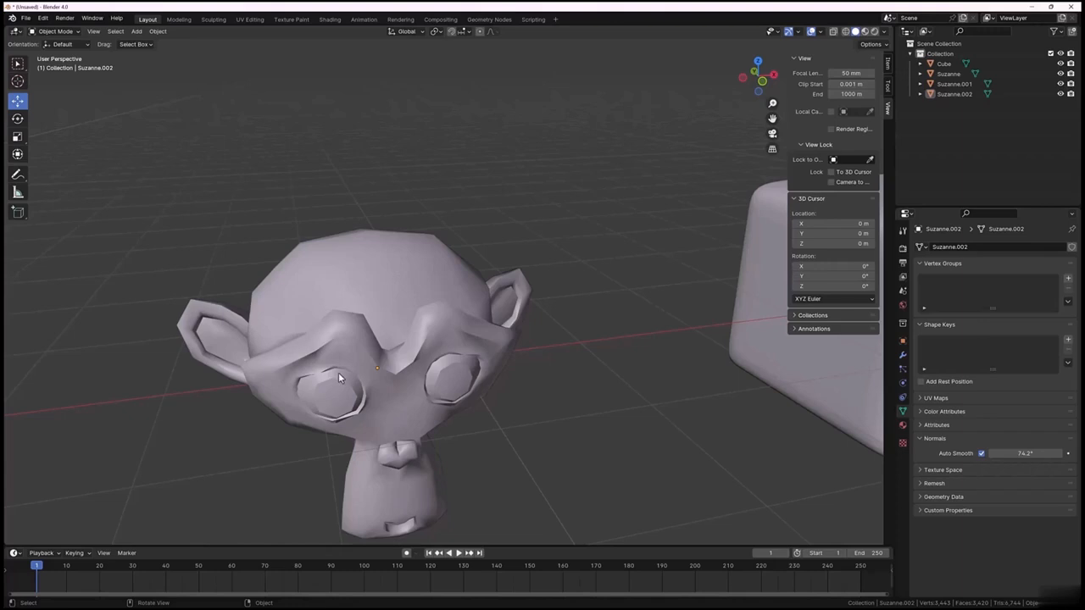
pyautogui.moveTo(338, 372); pyautogui.dragTo(344, 368, button='middle')
pyautogui.scroll(-3, 344, 360)
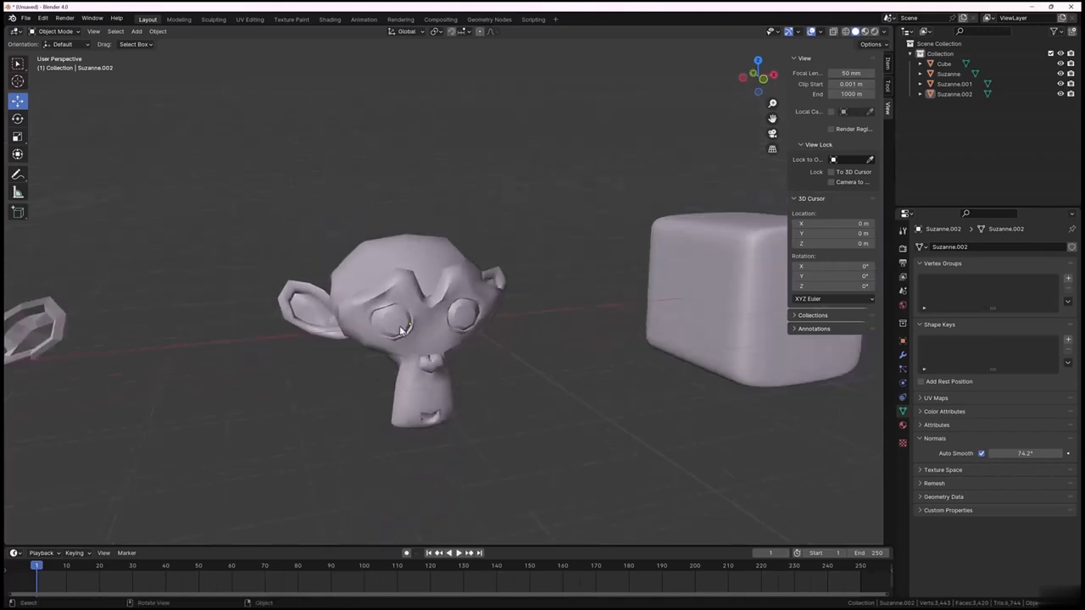
pyautogui.scroll(-1, 406, 320)
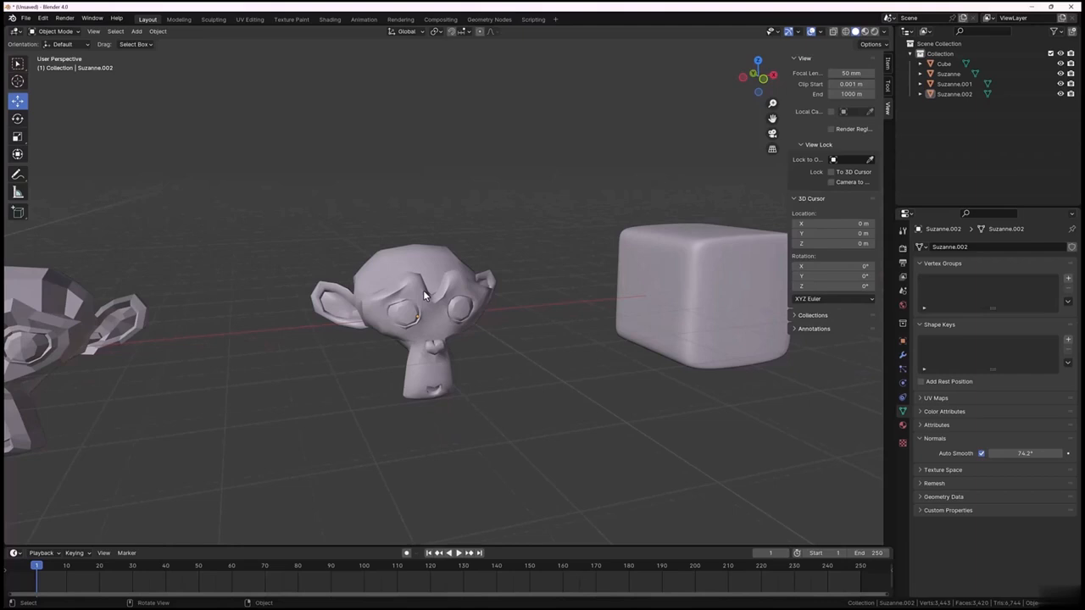
# Step: Add a Subdivision Surface modifier to the middle monkey head, apply it, and deselect the head
pyautogui.moveTo(423, 292); pyautogui.dragTo(349, 360, button='middle')
pyautogui.scroll(5, 349, 360)
pyautogui.moveTo(374, 312); pyautogui.dragTo(498, 339, button='middle')
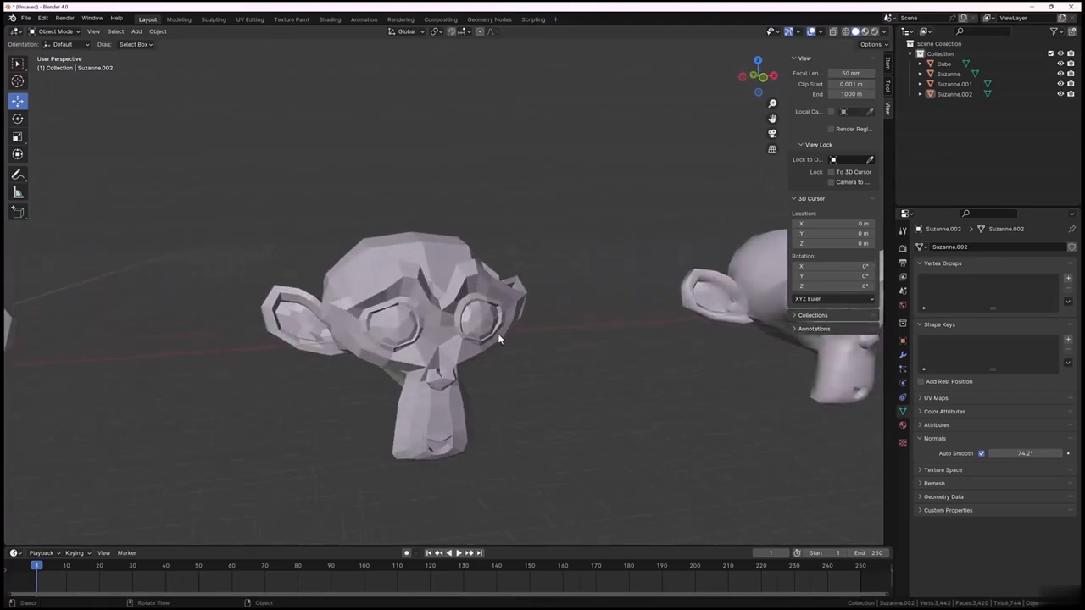
pyautogui.click(449, 319)
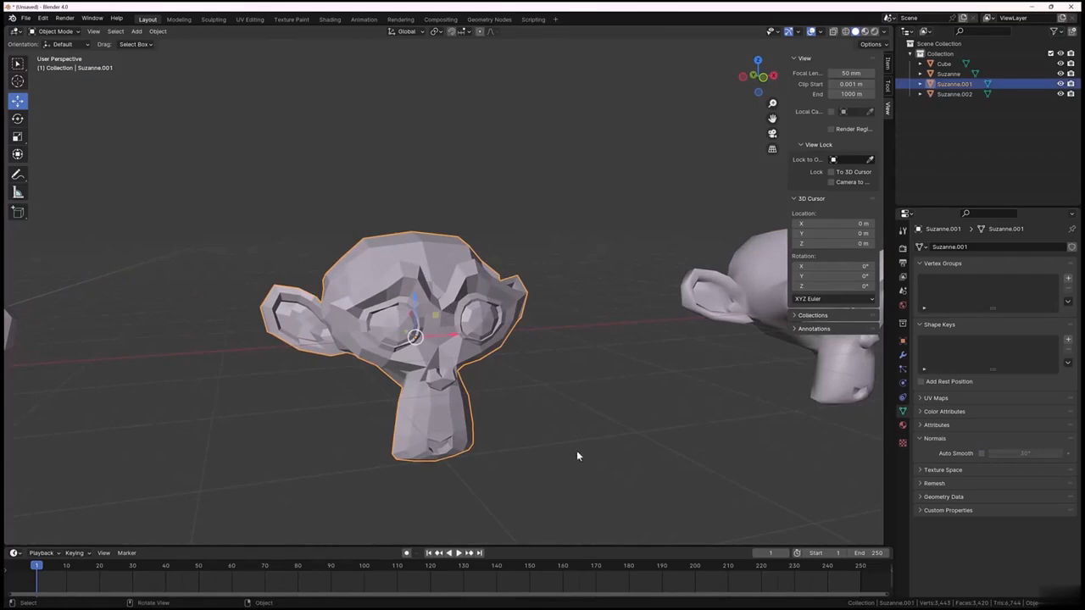
pyautogui.click(628, 212)
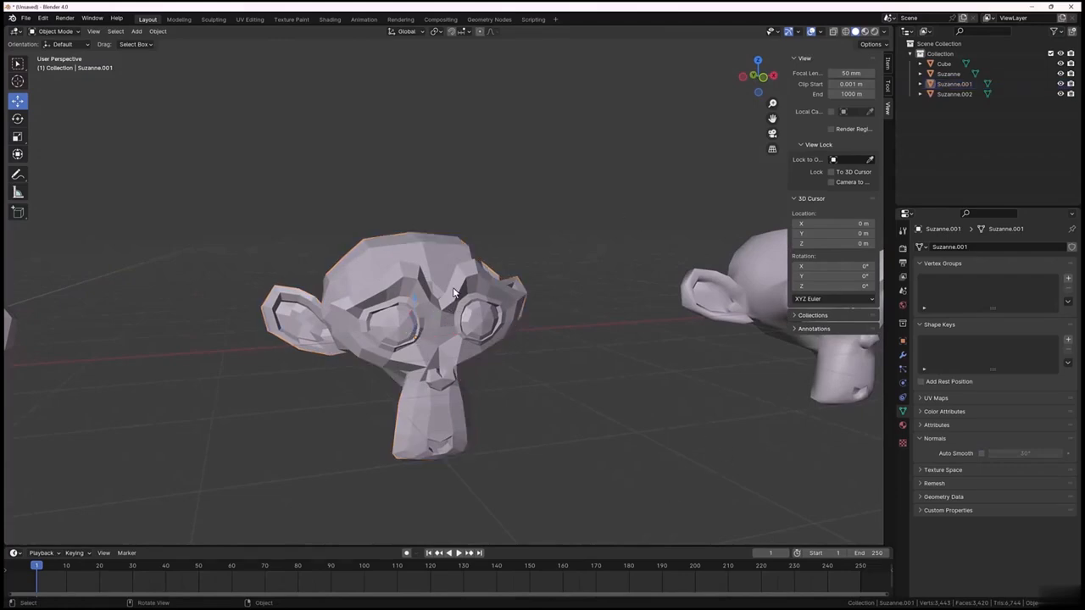
pyautogui.click(453, 293)
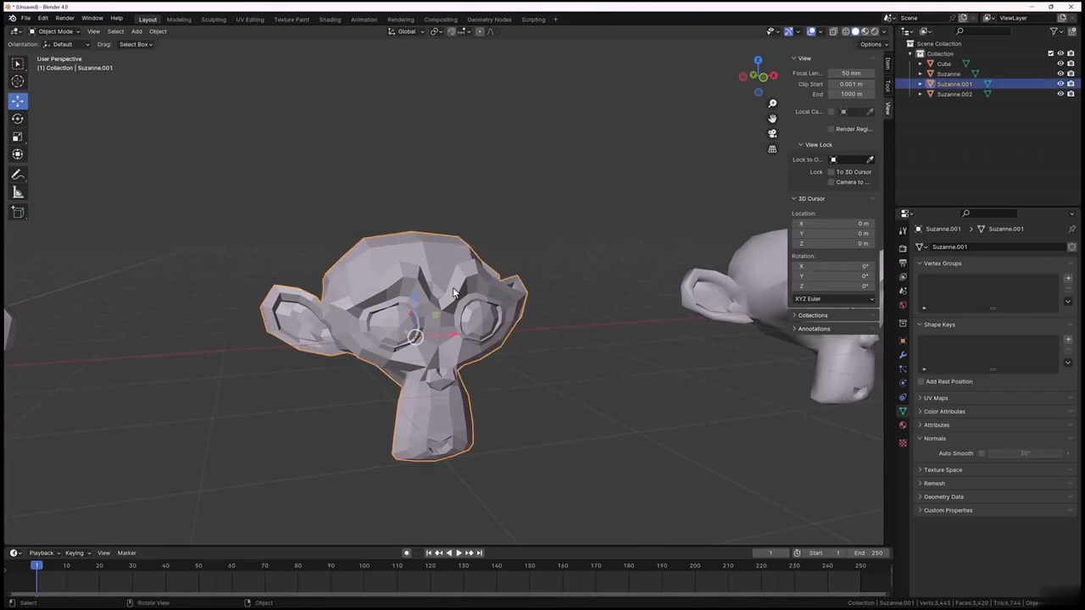
pyautogui.click(904, 358)
pyautogui.click(969, 246)
pyautogui.moveTo(971, 249)
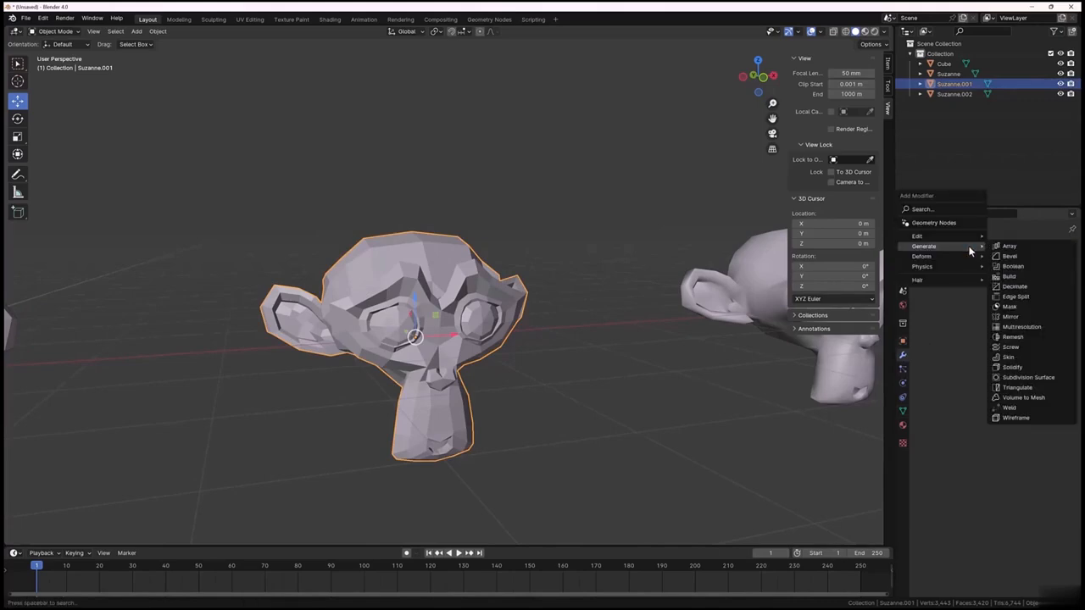
pyautogui.click(1017, 378)
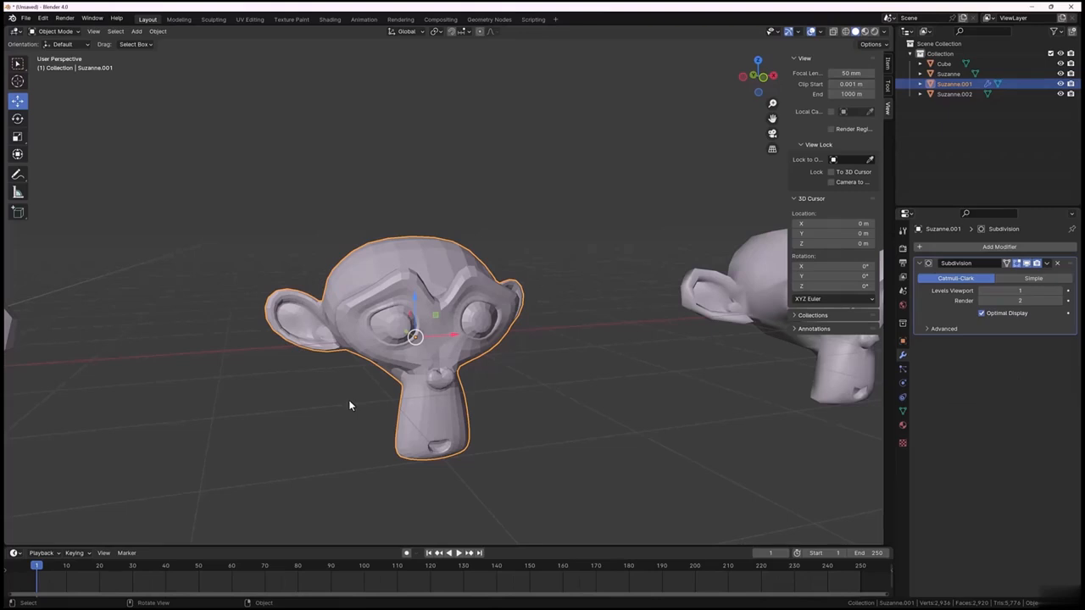
pyautogui.click(1047, 264)
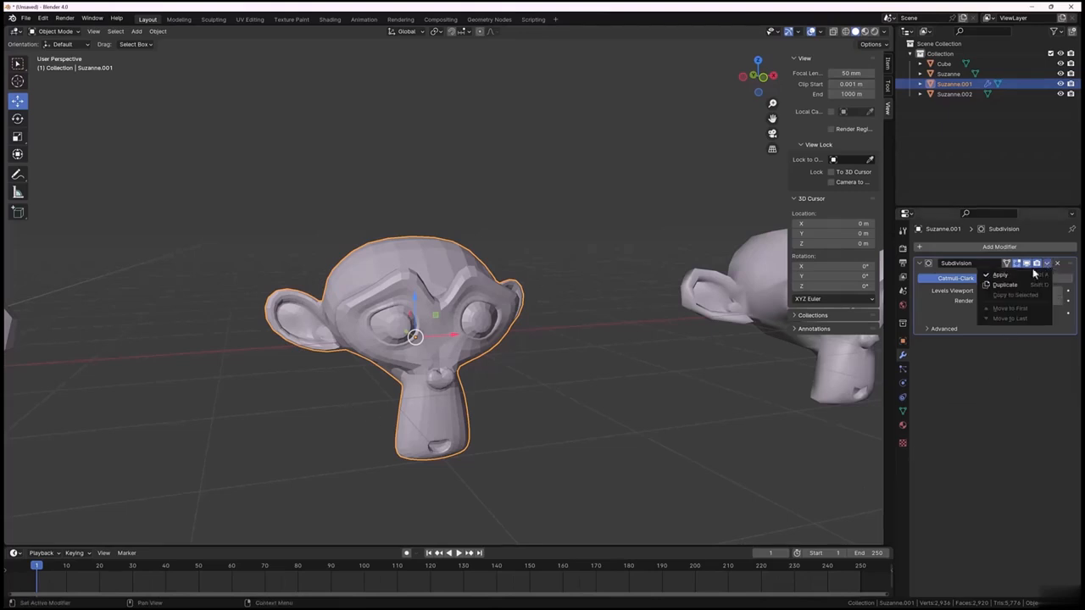
pyautogui.click(1017, 275)
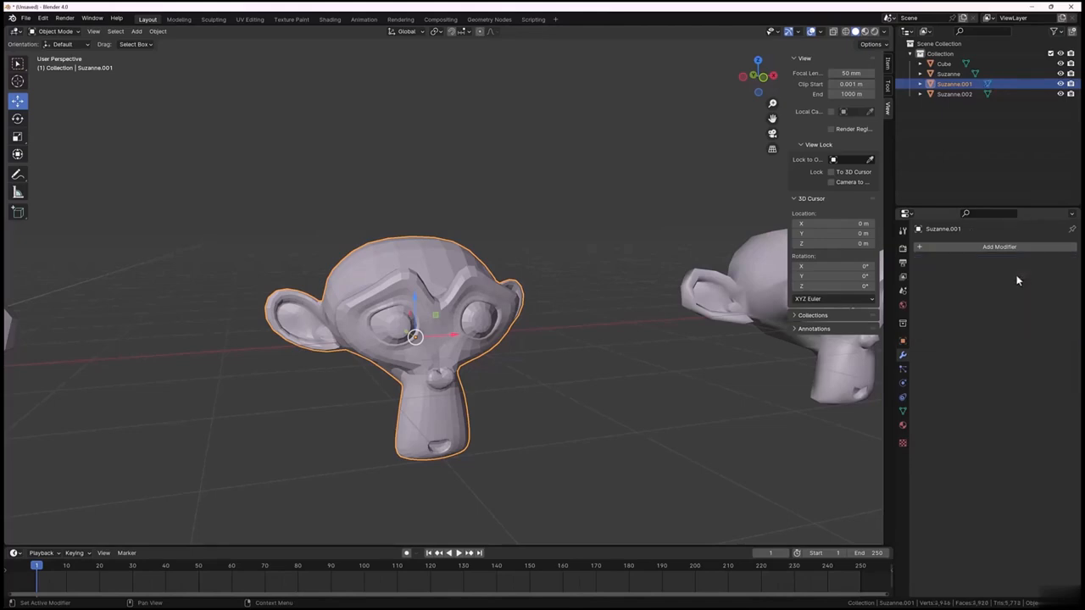
pyautogui.click(640, 381)
# Step: Apply Shade Smooth to the middle monkey head and deselect it
pyautogui.moveTo(637, 364); pyautogui.dragTo(583, 381, button='middle')
pyautogui.click(403, 341)
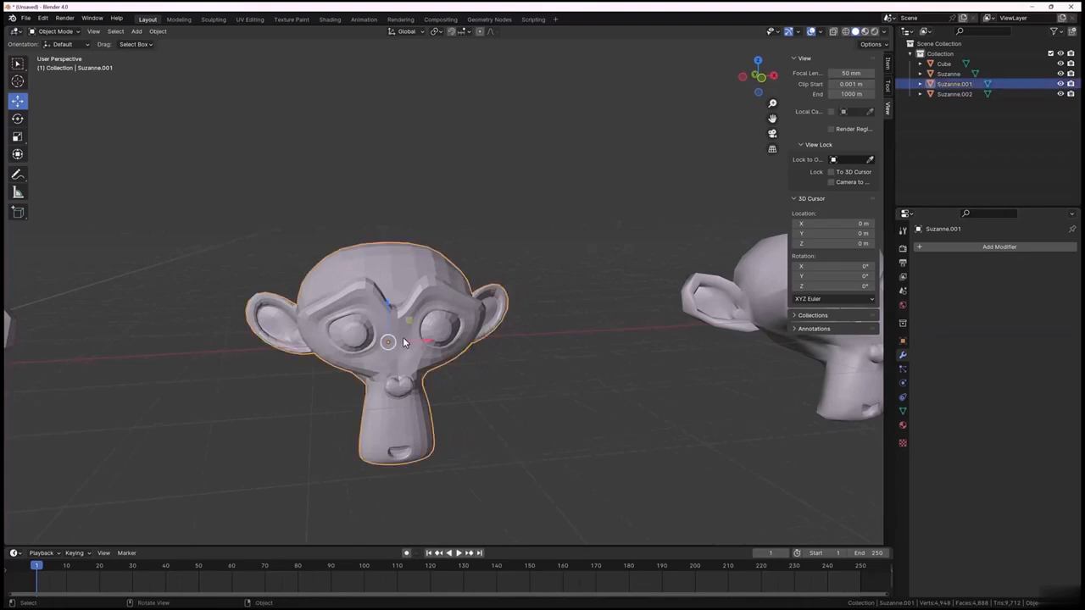
pyautogui.rightClick(411, 312)
pyautogui.click(394, 304)
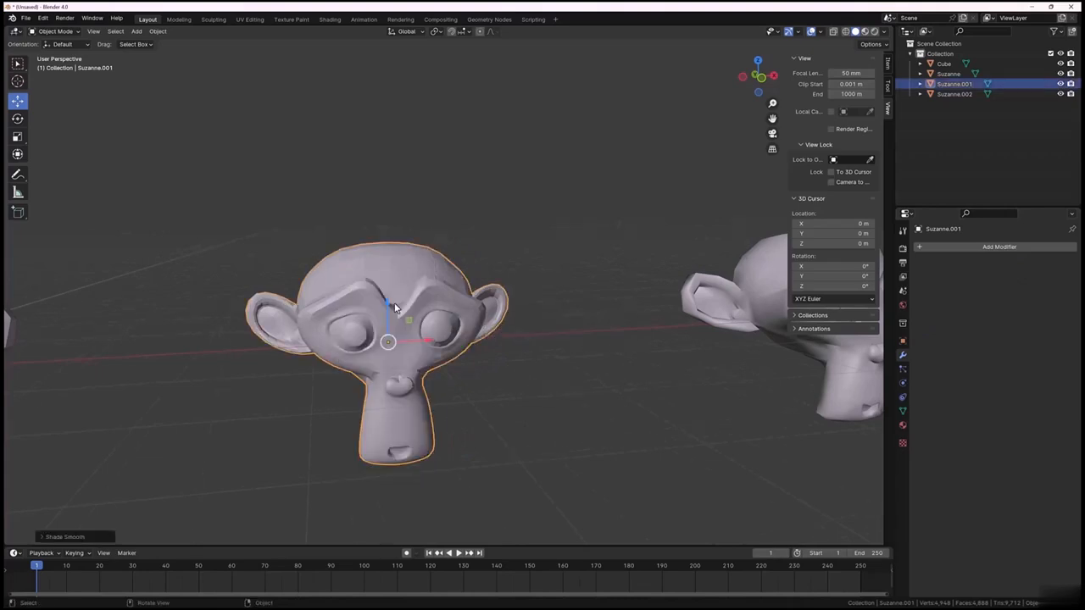
pyautogui.click(478, 400)
# Step: Examine the shading of the subdivided middle monkey head up close and compare it with the neighbouring heads
pyautogui.moveTo(478, 399); pyautogui.dragTo(459, 414, button='middle')
pyautogui.moveTo(475, 338); pyautogui.dragTo(506, 337, button='middle')
pyautogui.scroll(3, 502, 329)
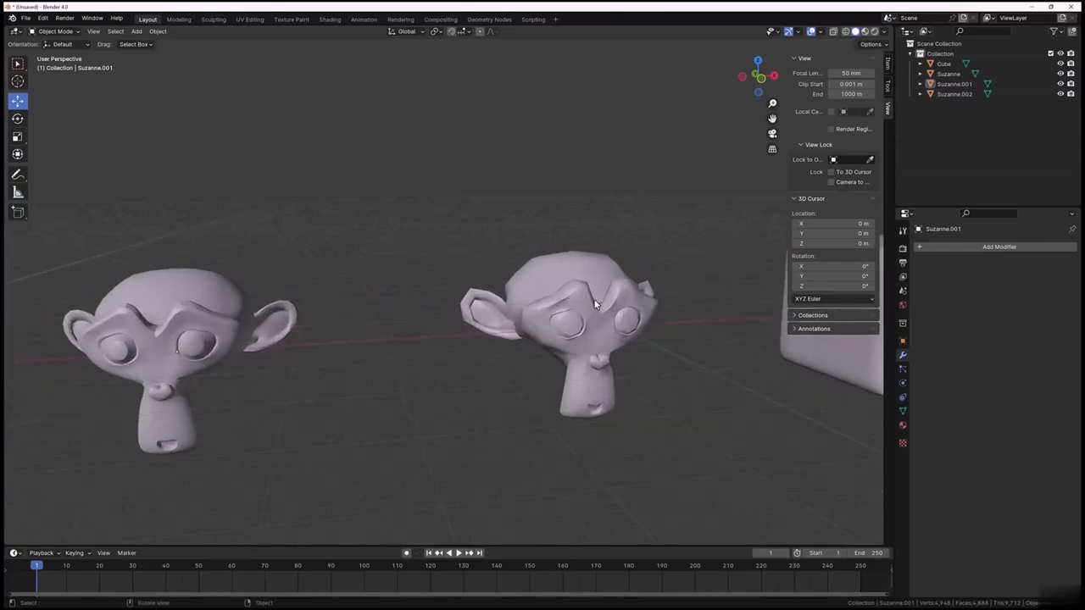
pyautogui.keyDown('shift'); pyautogui.moveTo(346, 394); pyautogui.dragTo(450, 369, button='middle'); pyautogui.keyUp('shift')
pyautogui.scroll(3, 332, 335)
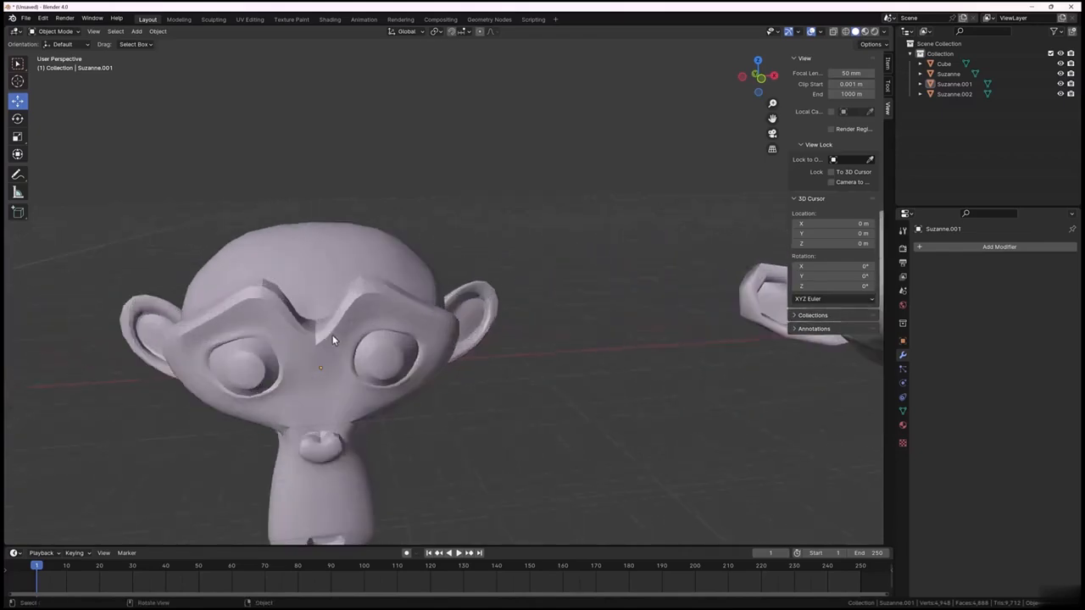
pyautogui.moveTo(333, 335); pyautogui.dragTo(370, 326, button='middle')
pyautogui.scroll(-4, 407, 232)
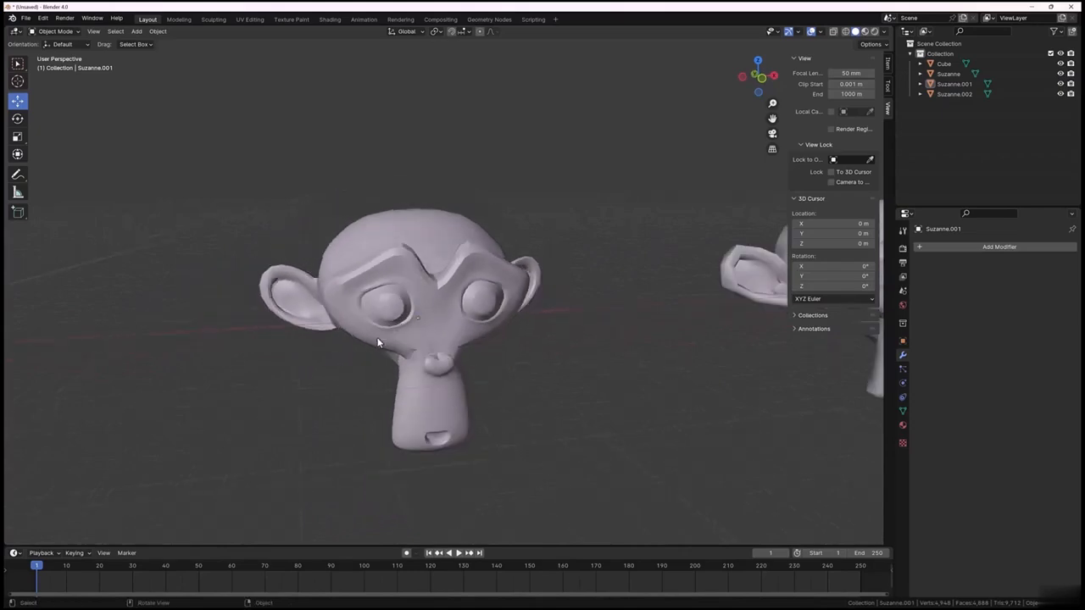
pyautogui.moveTo(457, 343); pyautogui.dragTo(288, 347, button='middle')
pyautogui.scroll(-1, 405, 370)
pyautogui.scroll(-4, 288, 346)
pyautogui.moveTo(378, 355); pyautogui.dragTo(407, 339, button='middle')
# Step: Add a Subdivision Surface modifier to the faceted monkey head at the world origin and set its viewport level to 6
pyautogui.scroll(3, 344, 322)
pyautogui.moveTo(344, 322); pyautogui.dragTo(325, 308, button='middle')
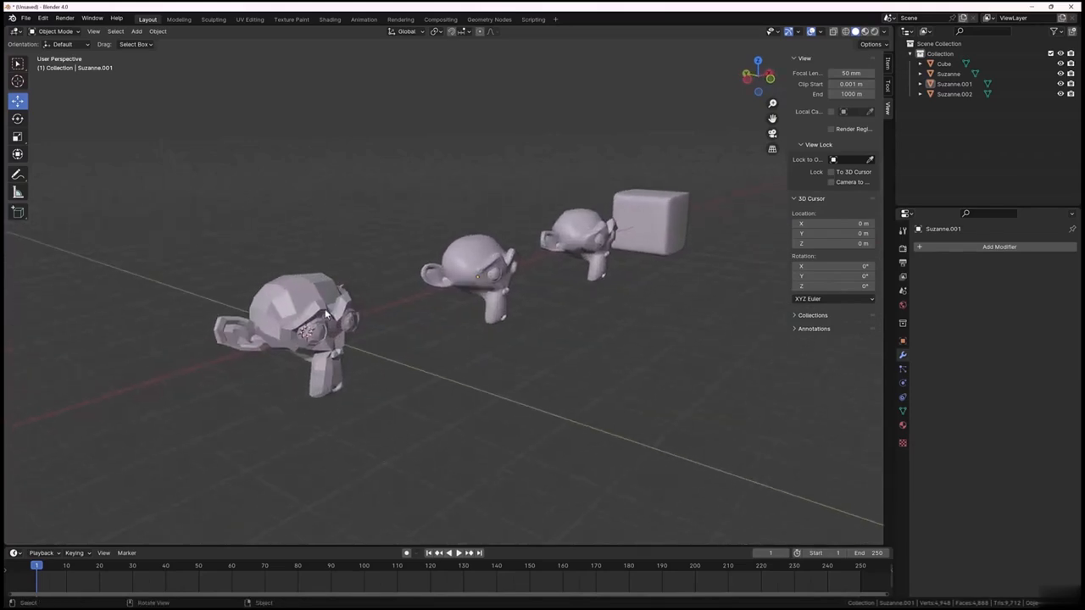
pyautogui.click(323, 309)
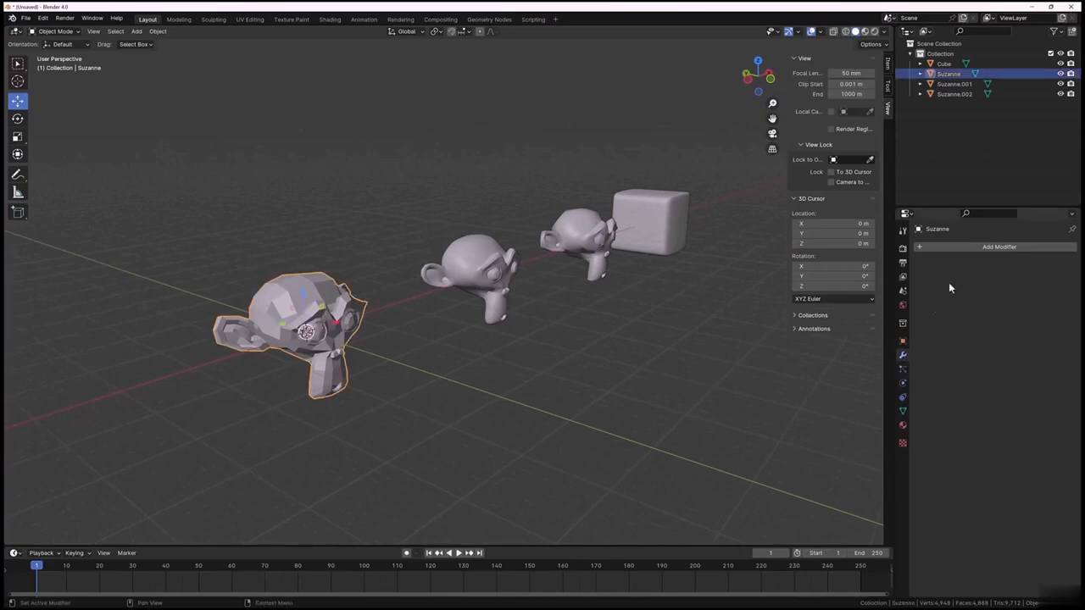
pyautogui.click(969, 246)
pyautogui.moveTo(940, 247)
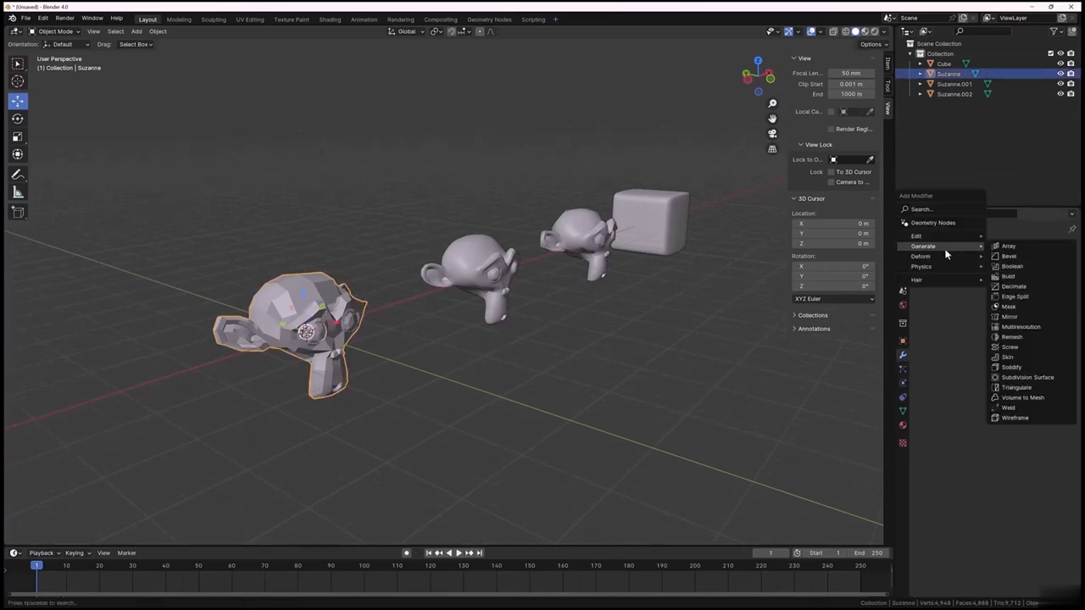
pyautogui.click(1011, 378)
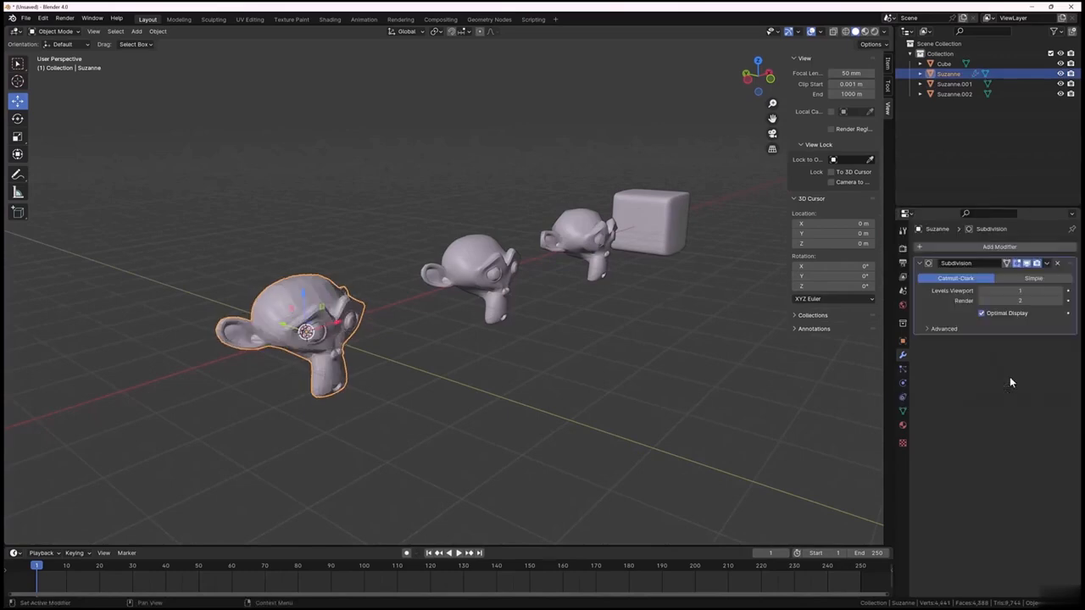
pyautogui.click(1059, 291)
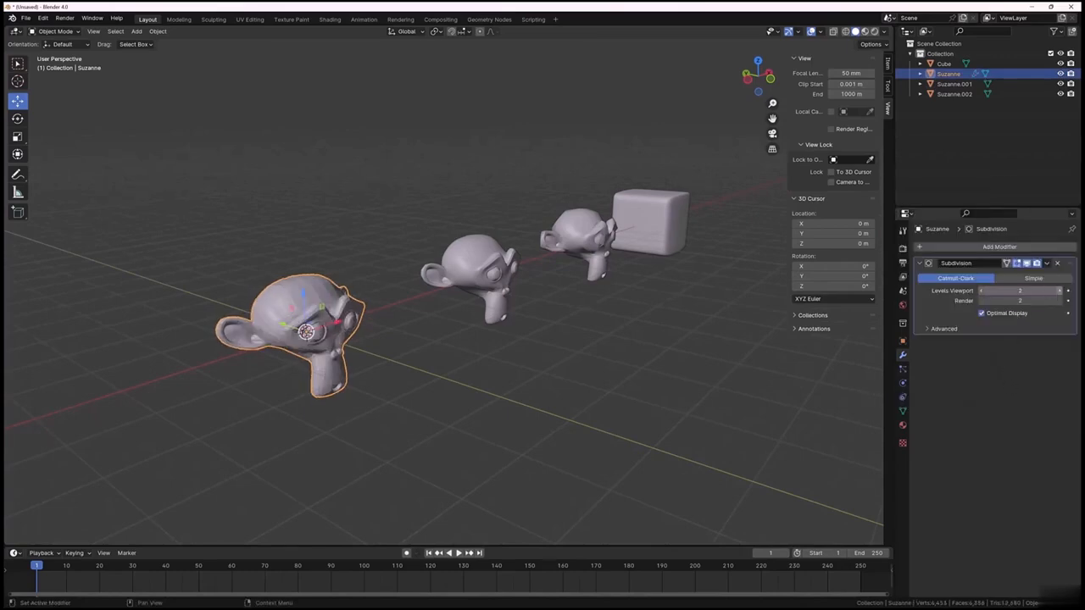
pyautogui.click(1059, 291)
pyautogui.click(1059, 291)
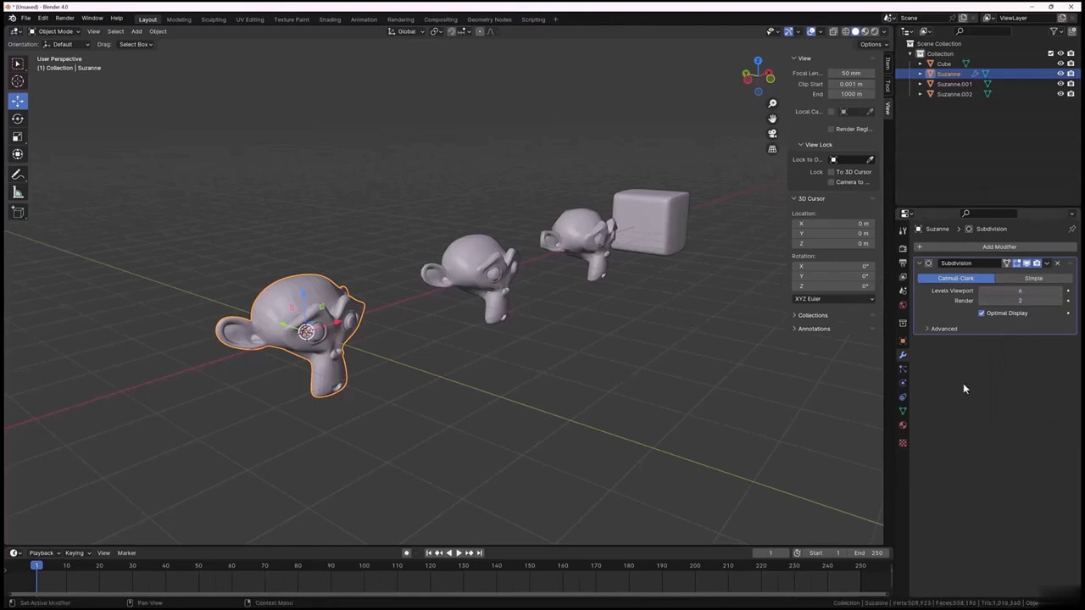
# Step: Apply the Subdivision modifier on the monkey head at the world origin and deselect the head
pyautogui.click(1047, 264)
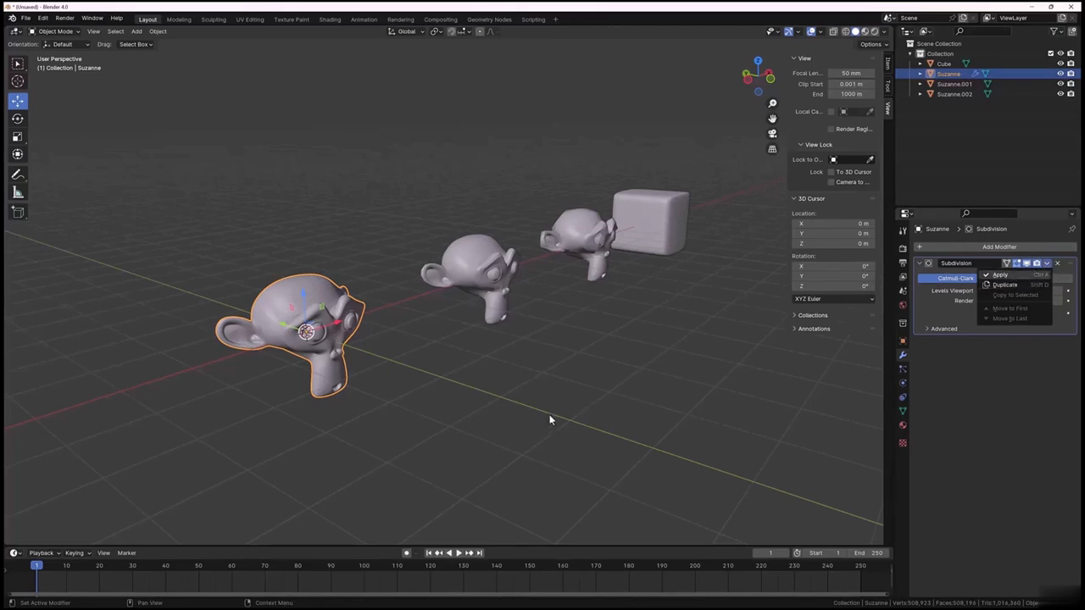
pyautogui.hotkey('ctrl', 'a')
pyautogui.moveTo(536, 396); pyautogui.dragTo(440, 375, button='middle')
pyautogui.click(469, 389)
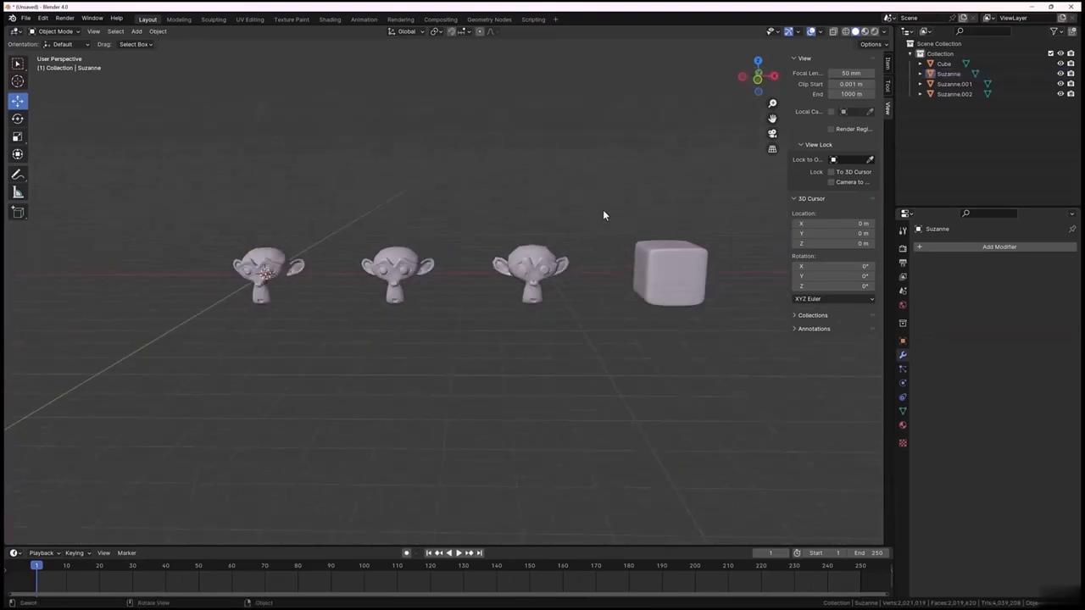
# Step: Select all three monkey heads together, enter Edit Mode on them, and deselect all their vertices
pyautogui.moveTo(603, 210); pyautogui.dragTo(213, 377)
pyautogui.moveTo(213, 376); pyautogui.dragTo(280, 357, button='middle')
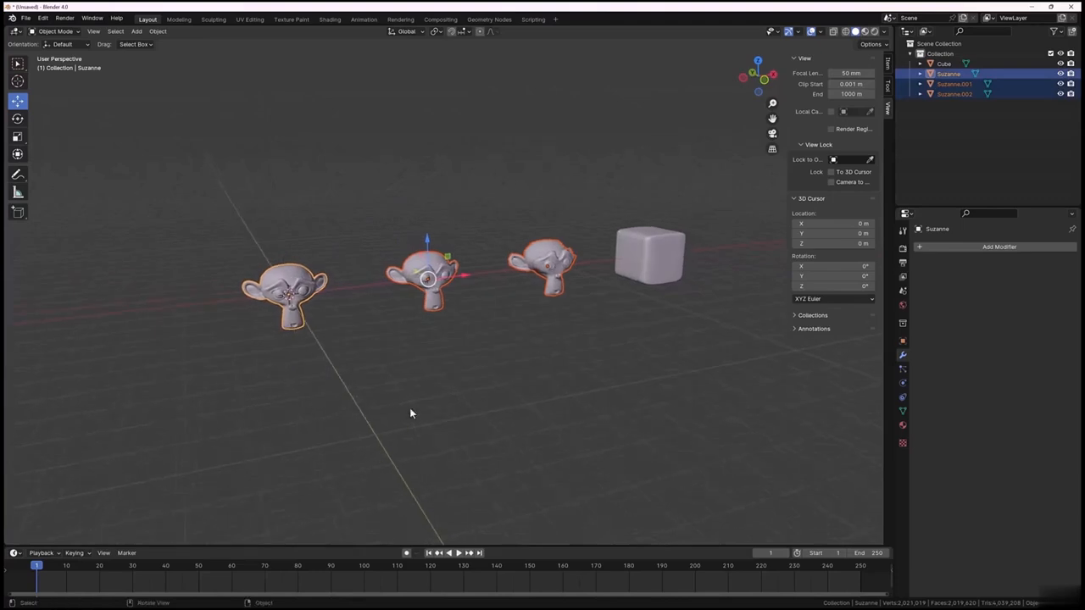
pyautogui.scroll(3, 412, 399)
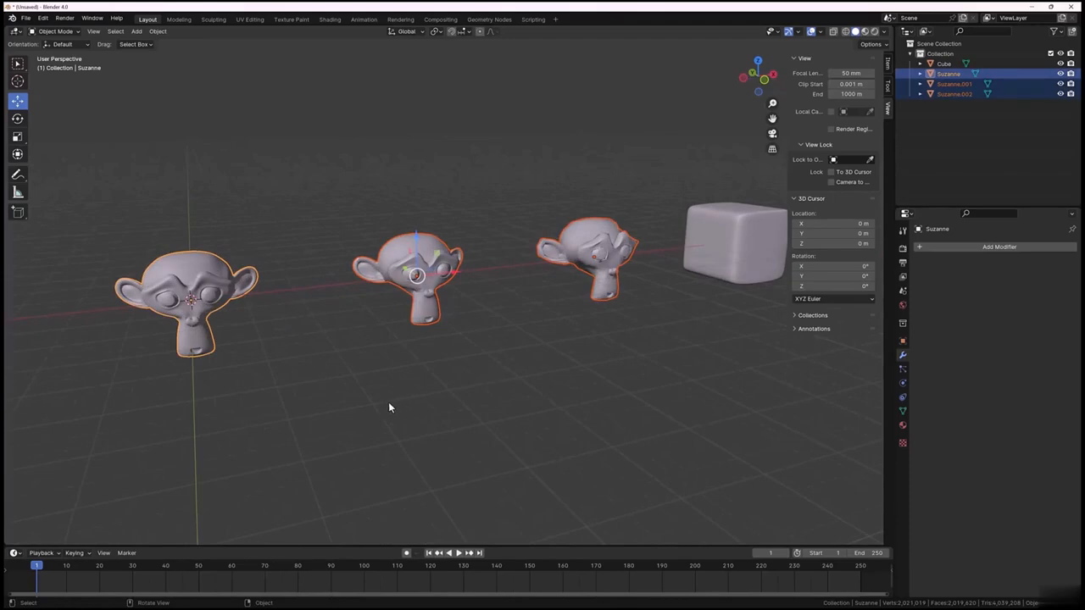
pyautogui.press('Tab')
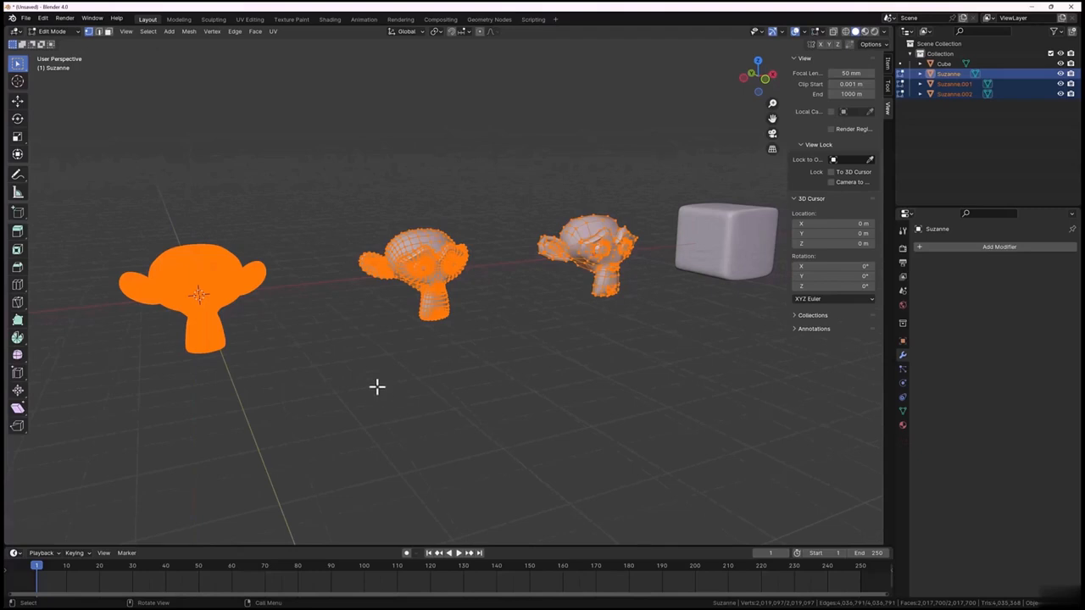
pyautogui.hotkey('alt', 'a')
# Step: Compare the mesh density of the monkey head beside the cube with that of the middle monkey head
pyautogui.moveTo(344, 380); pyautogui.dragTo(278, 379, button='middle')
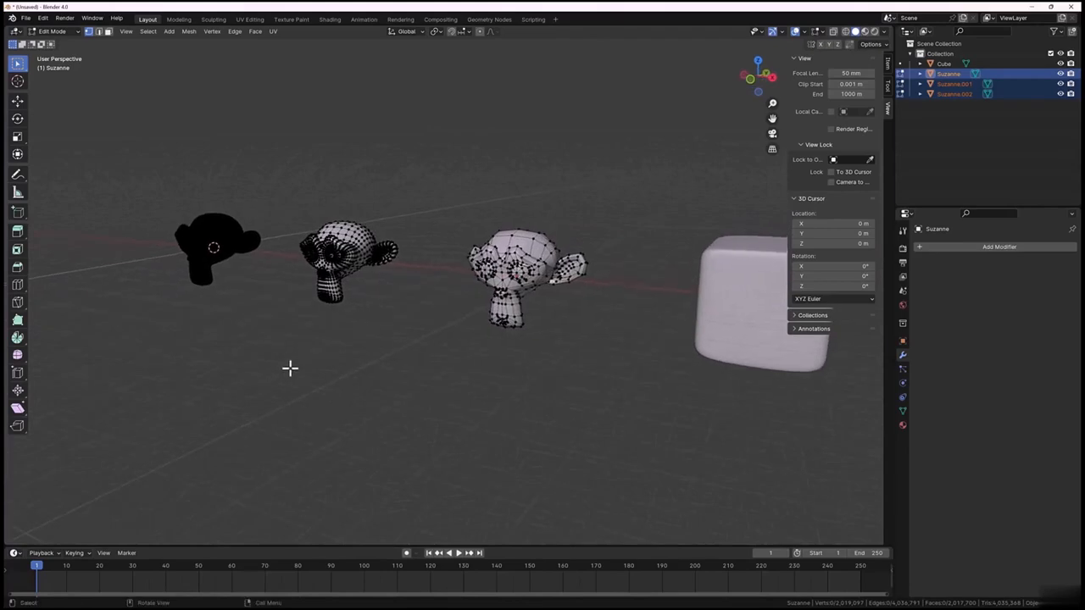
pyautogui.scroll(-2, 288, 363)
pyautogui.moveTo(424, 342); pyautogui.dragTo(304, 378, button='middle')
pyautogui.scroll(3, 333, 405)
pyautogui.scroll(2, 374, 391)
pyautogui.keyDown('shift'); pyautogui.moveTo(374, 393); pyautogui.dragTo(396, 358, button='middle'); pyautogui.keyUp('shift')
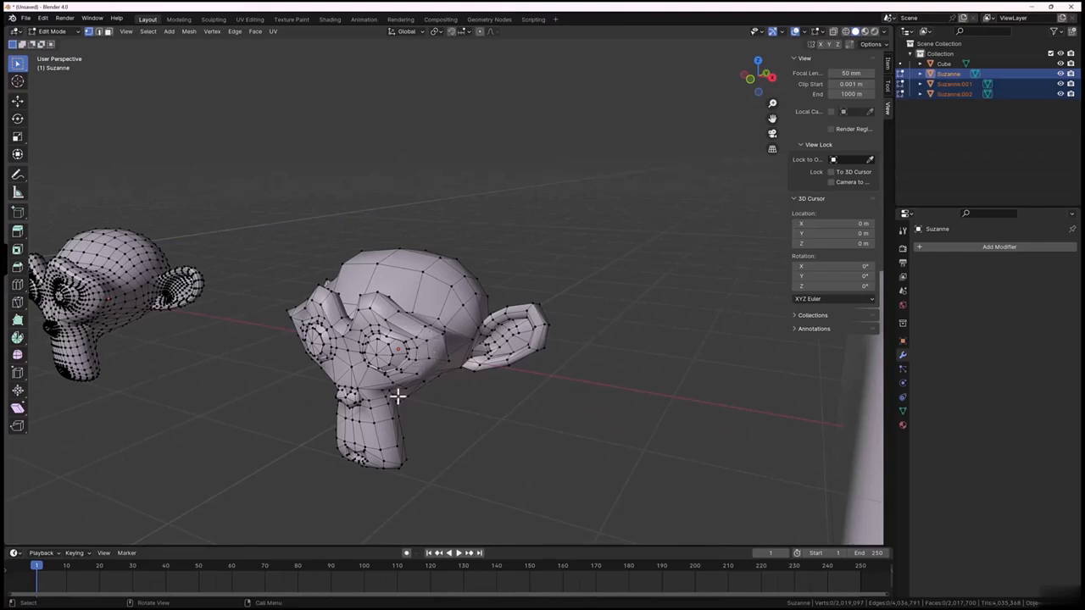
pyautogui.moveTo(416, 388); pyautogui.dragTo(440, 336, button='middle')
pyautogui.scroll(4, 442, 348)
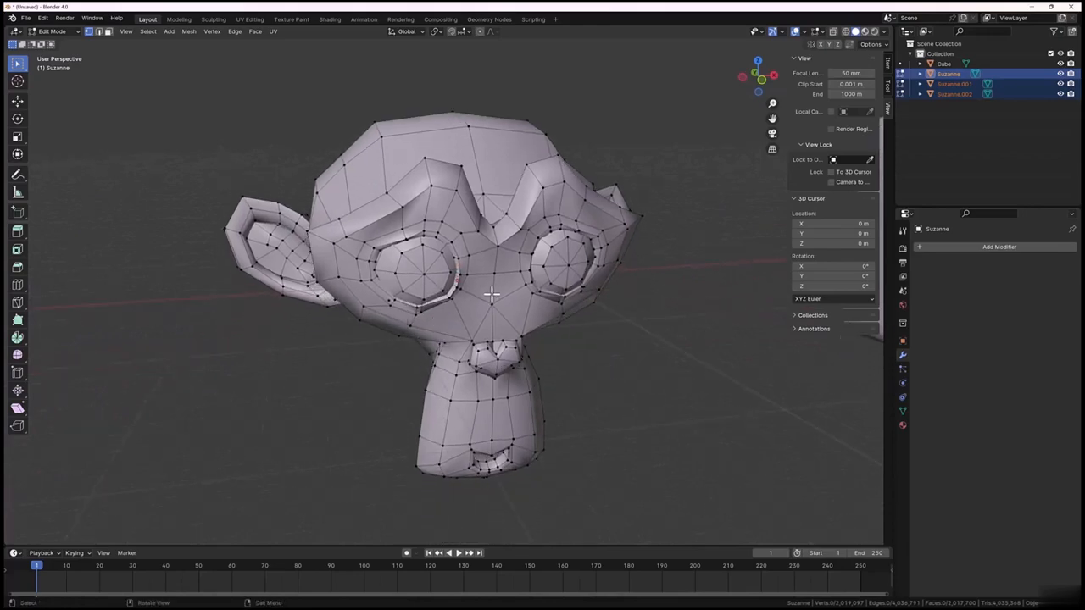
pyautogui.scroll(-3, 497, 317)
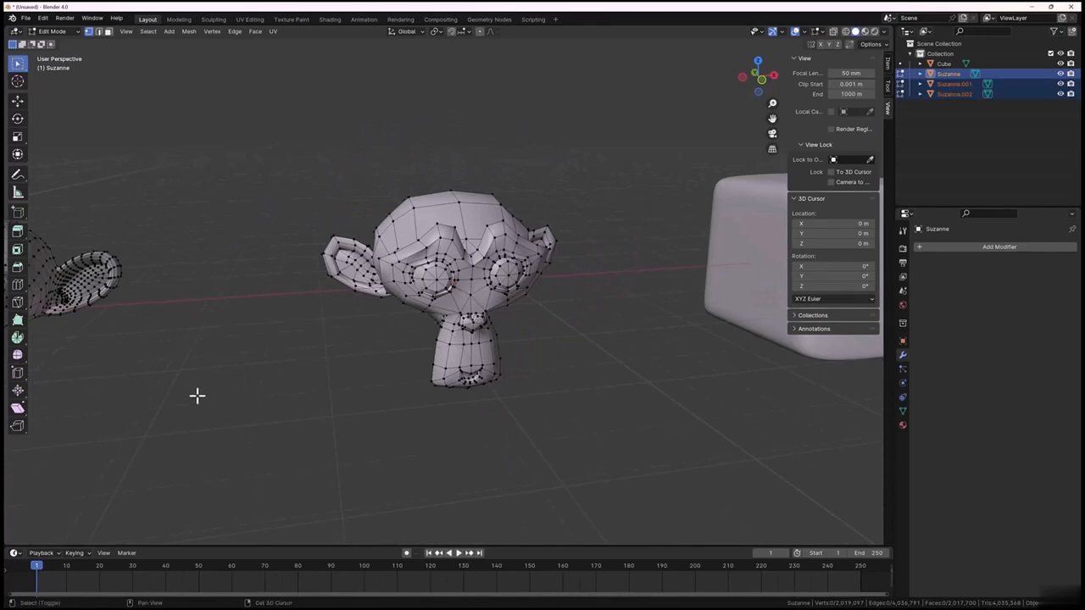
pyautogui.keyDown('shift'); pyautogui.moveTo(197, 396); pyautogui.dragTo(389, 401, button='middle'); pyautogui.keyUp('shift')
pyautogui.scroll(2, 303, 399)
pyautogui.keyDown('shift'); pyautogui.moveTo(306, 403); pyautogui.dragTo(387, 388, button='middle'); pyautogui.keyUp('shift')
pyautogui.scroll(-1, 387, 386)
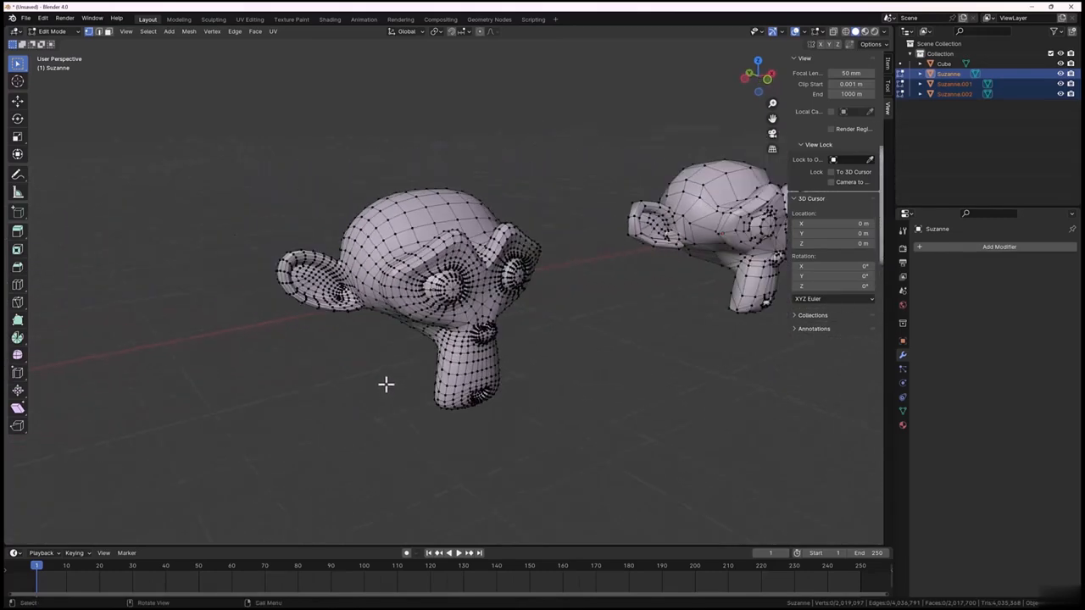
pyautogui.keyDown('shift'); pyautogui.moveTo(602, 360); pyautogui.dragTo(514, 369, button='middle'); pyautogui.keyUp('shift')
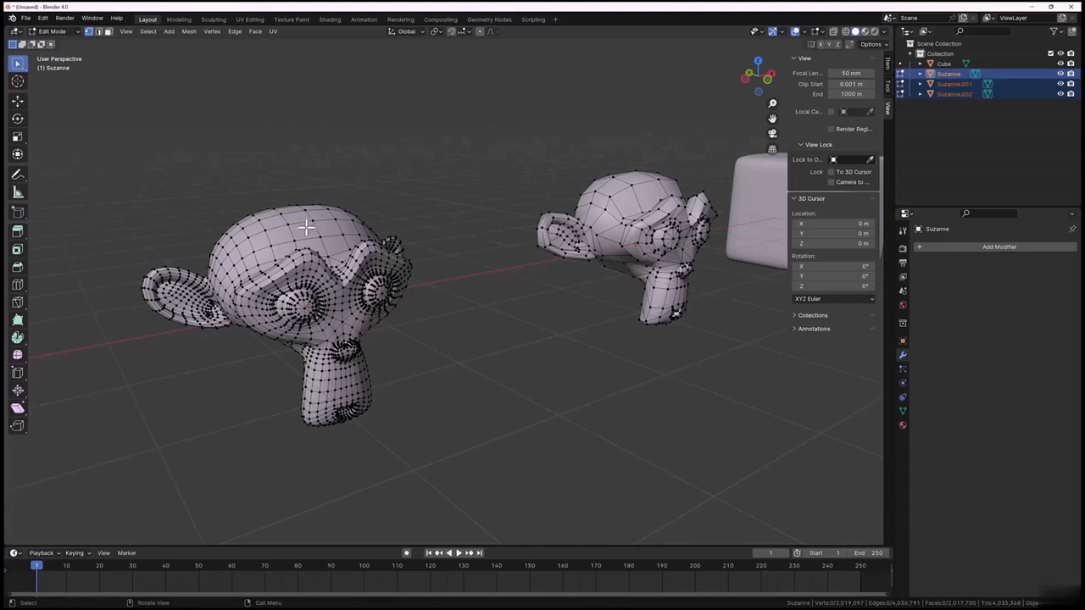
# Step: Examine the vertex density of the level 6 subdivided monkey head up close and against the middle head
pyautogui.scroll(-4, 303, 226)
pyautogui.keyDown('shift'); pyautogui.moveTo(273, 302); pyautogui.dragTo(373, 279, button='middle'); pyautogui.keyUp('shift')
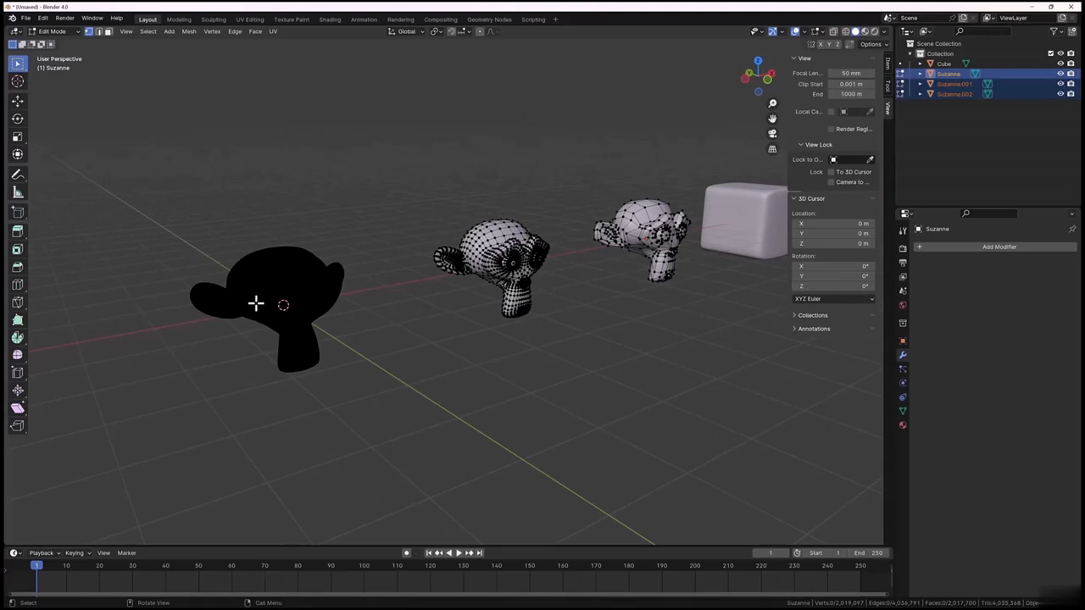
pyautogui.scroll(2, 273, 296)
pyautogui.keyDown('shift'); pyautogui.moveTo(261, 300); pyautogui.dragTo(353, 322, button='middle'); pyautogui.keyUp('shift')
pyautogui.scroll(2, 317, 295)
pyautogui.scroll(3, 339, 327)
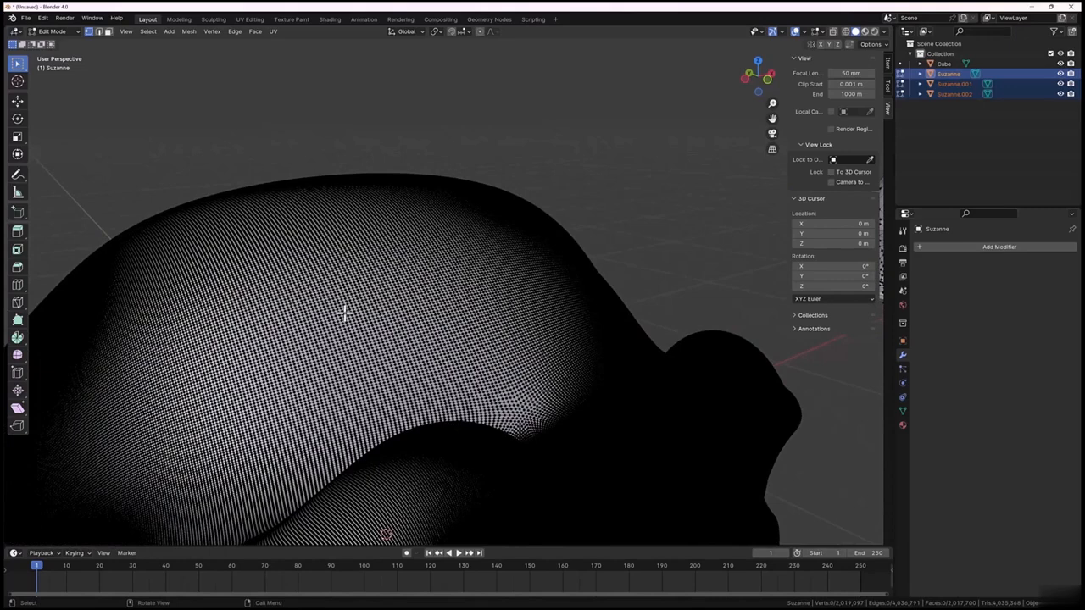
pyautogui.scroll(-4, 344, 312)
pyautogui.moveTo(343, 310); pyautogui.dragTo(341, 309, button='middle')
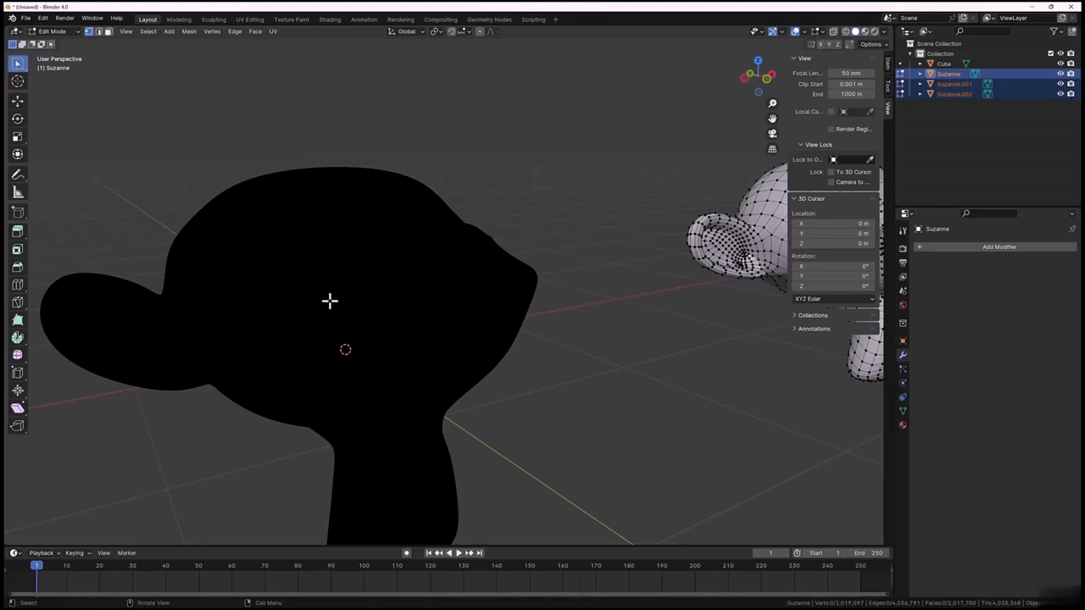
pyautogui.scroll(-3, 329, 303)
pyautogui.moveTo(500, 321); pyautogui.dragTo(418, 355, button='middle')
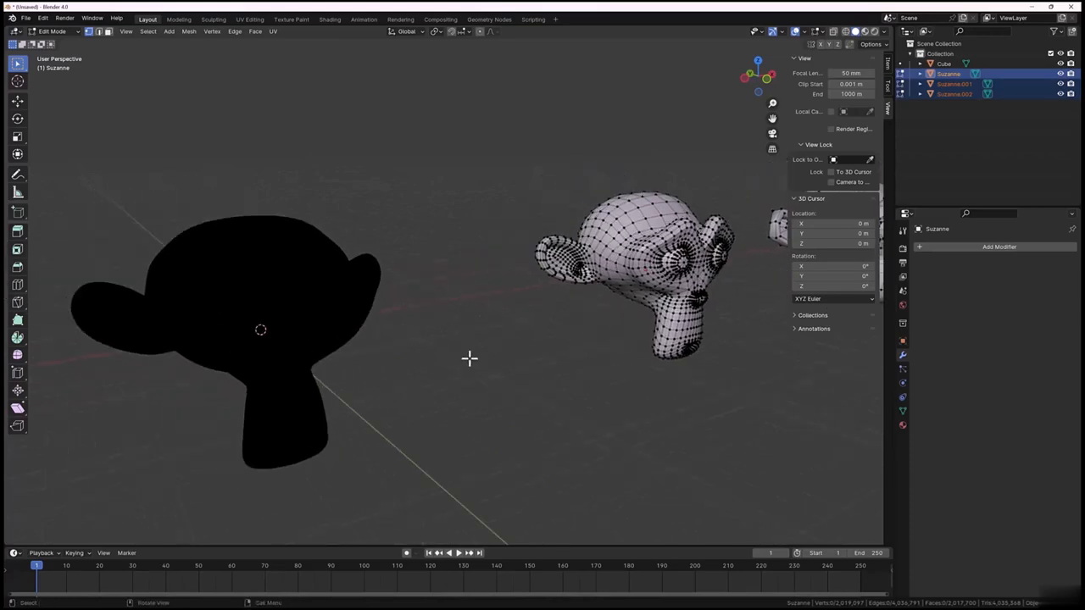
pyautogui.moveTo(544, 342); pyautogui.dragTo(402, 361, button='middle')
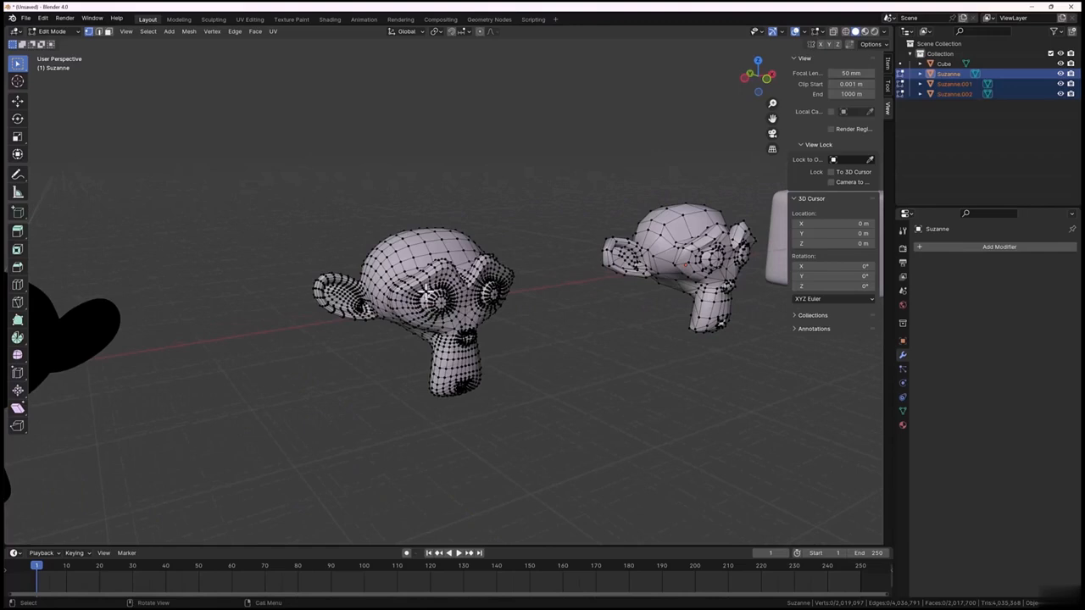
# Step: Inspect the middle monkey head's vertex layout up close and compare it with the densely subdivided head at the world origin
pyautogui.moveTo(427, 292); pyautogui.dragTo(337, 303, button='middle')
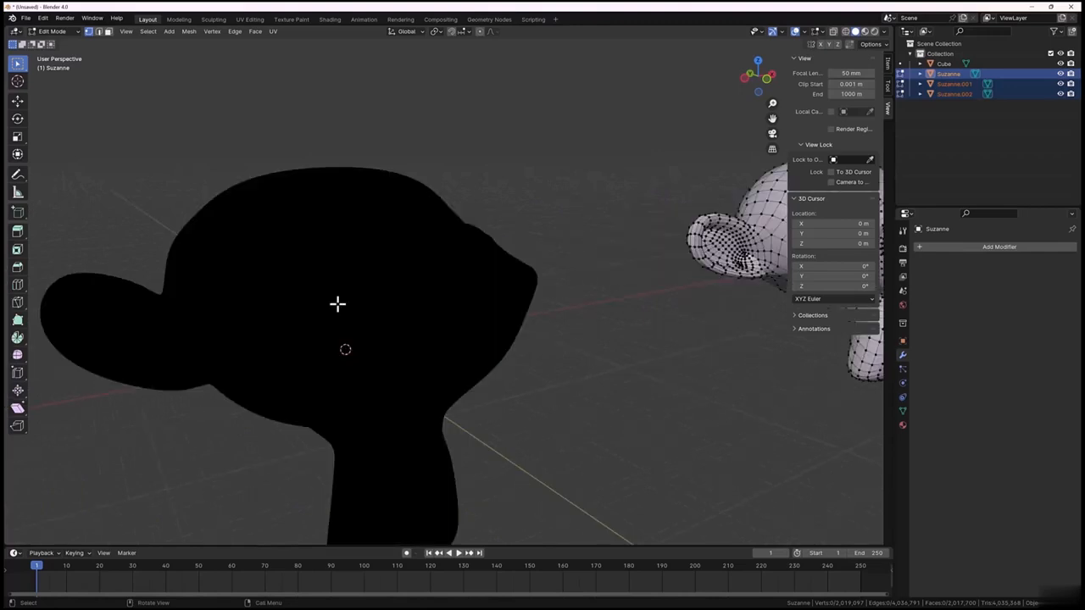
pyautogui.scroll(-3, 331, 312)
pyautogui.moveTo(521, 329); pyautogui.dragTo(402, 362, button='middle')
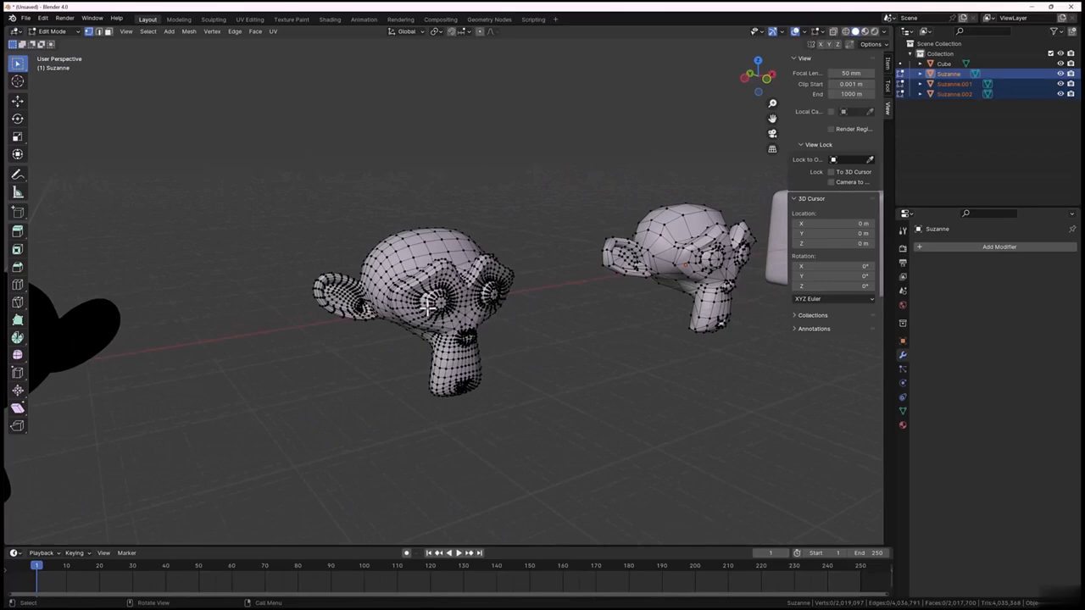
pyautogui.scroll(5, 425, 279)
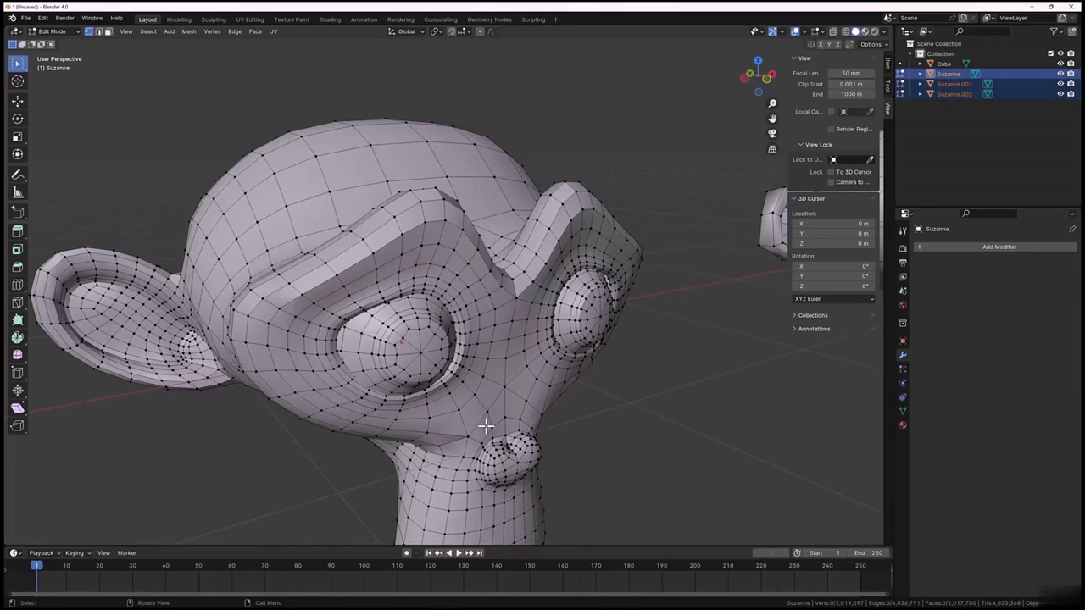
pyautogui.scroll(-6, 471, 396)
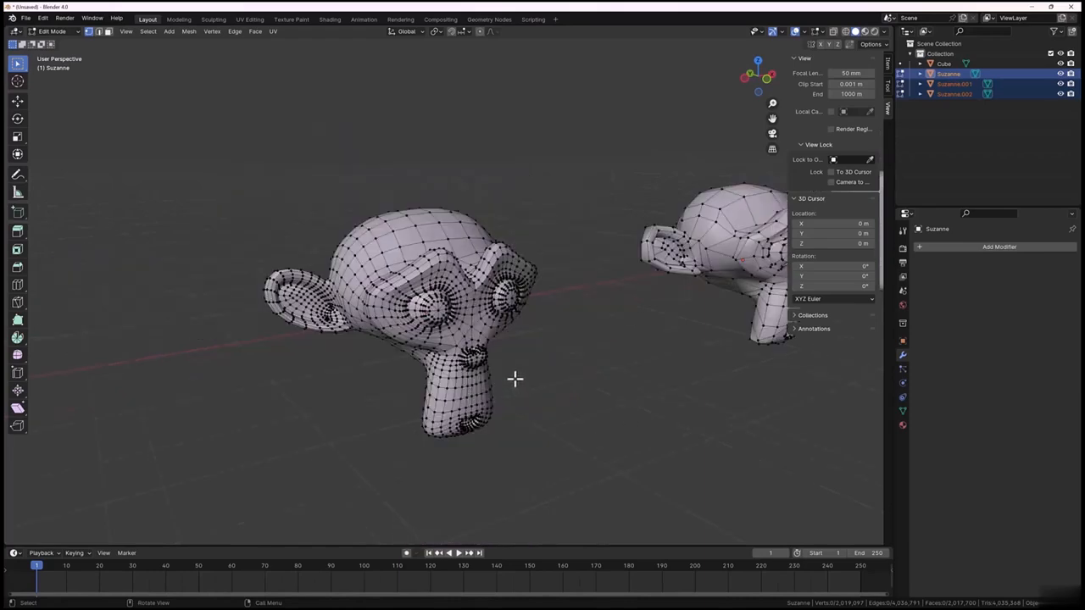
pyautogui.scroll(-2, 513, 378)
pyautogui.scroll(-5, 542, 419)
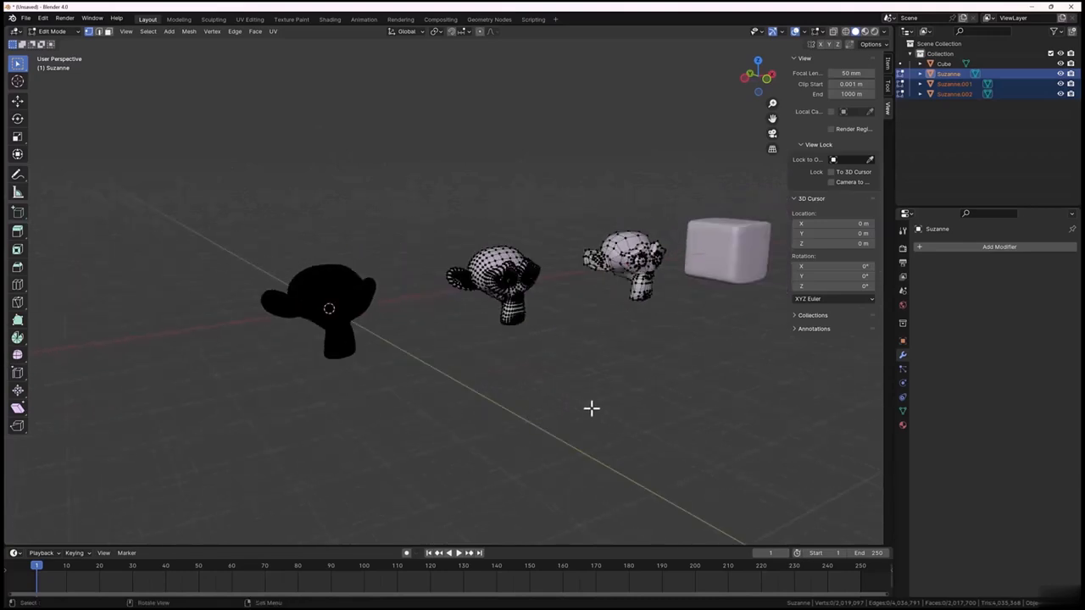
# Step: Return the three monkey heads to Object Mode and delete only the densely subdivided head at the world origin
pyautogui.press('Tab')
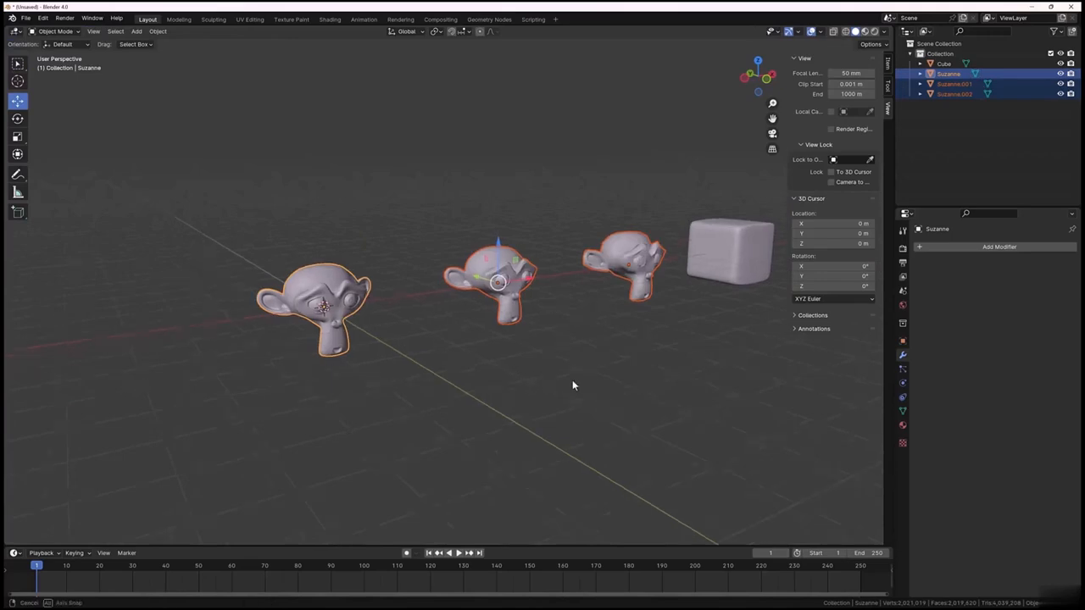
pyautogui.moveTo(572, 379); pyautogui.dragTo(370, 382, button='middle')
pyautogui.click(346, 382)
pyautogui.moveTo(339, 209); pyautogui.dragTo(189, 429)
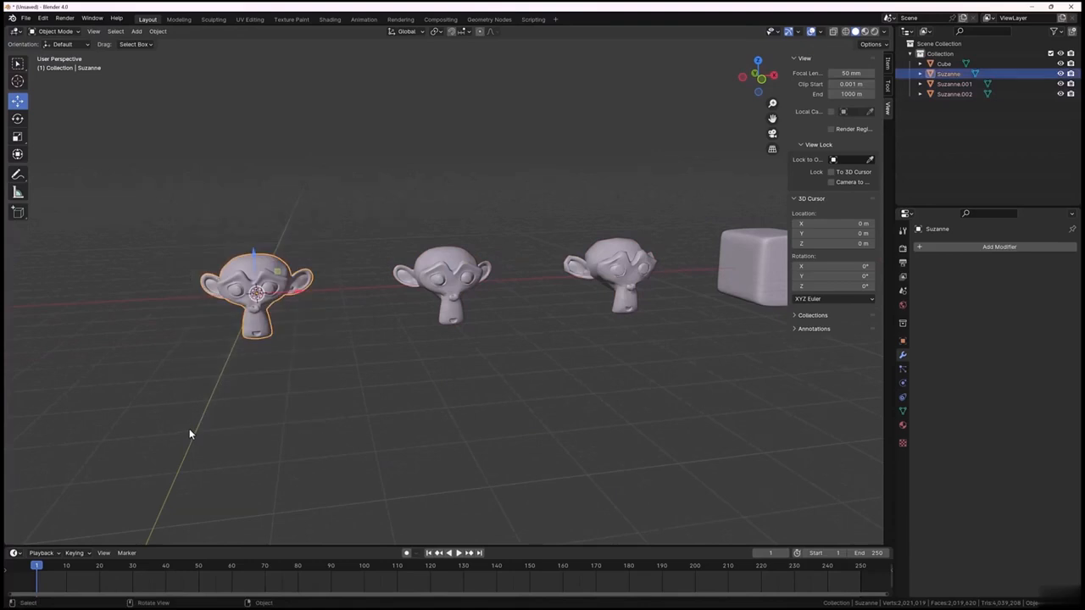
pyautogui.press('Delete')
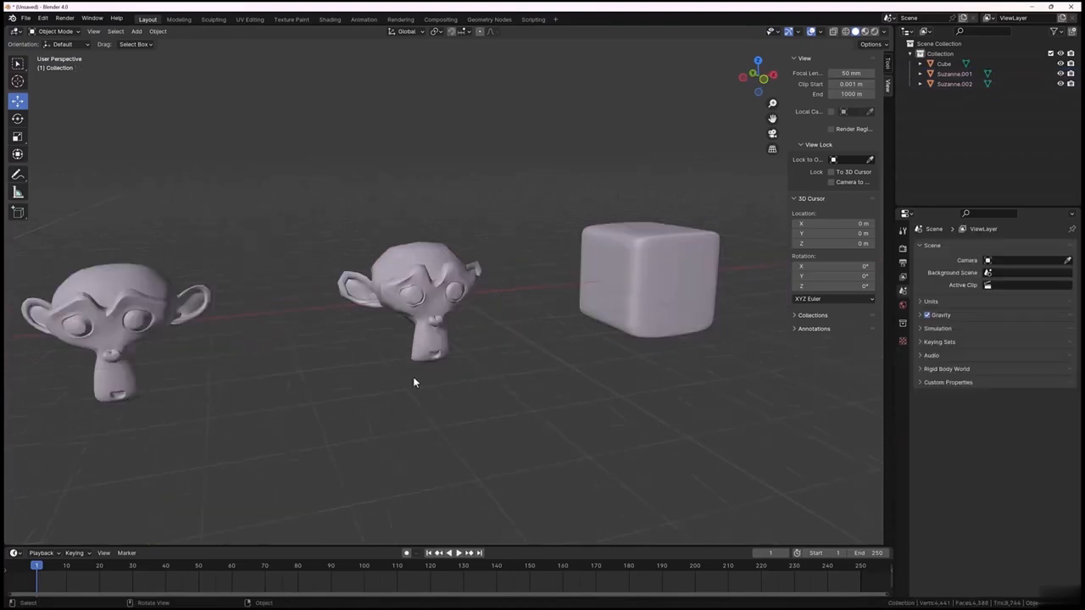